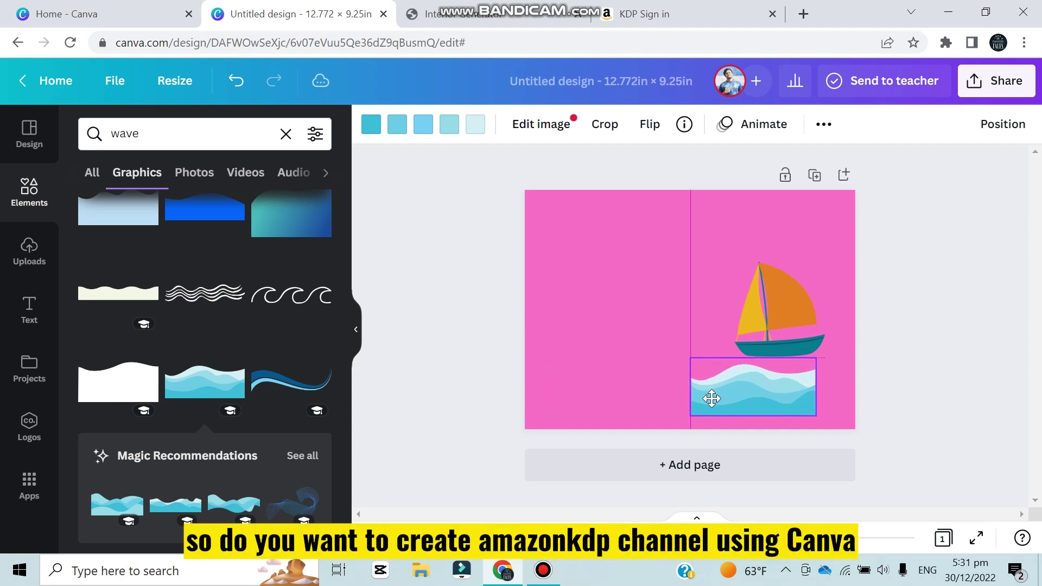
Step: Enlarge the wave graphic and lower the sailboat onto it at the cover's bottom-right
click(712, 399)
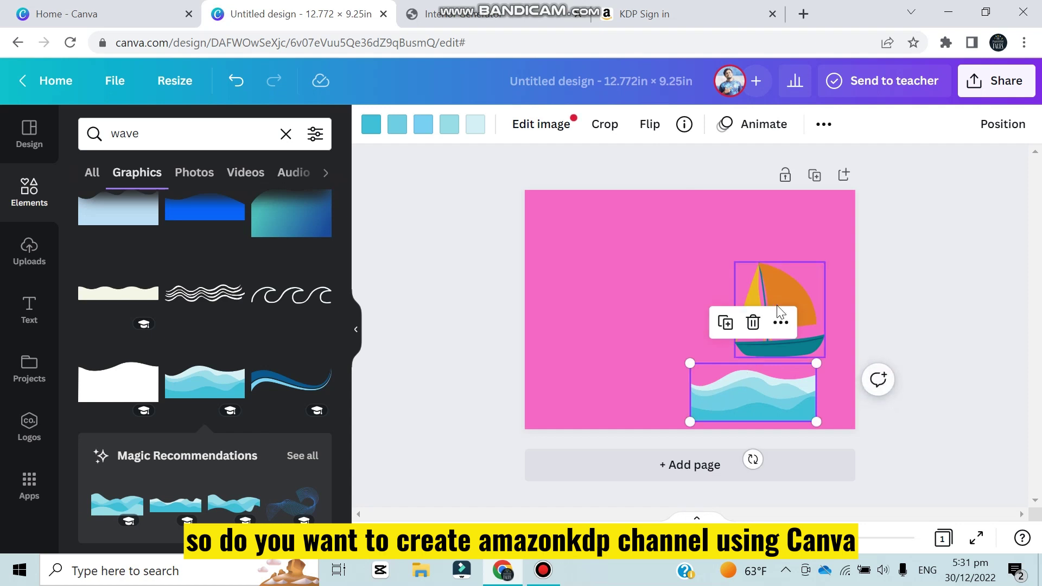
drag(817, 367, 843, 355)
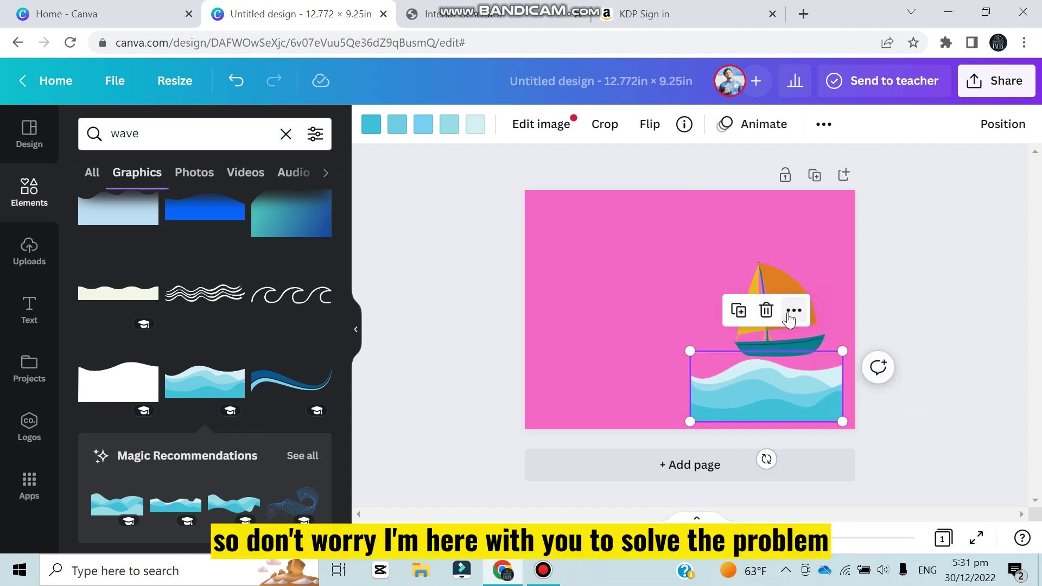
drag(784, 271, 783, 293)
click(682, 328)
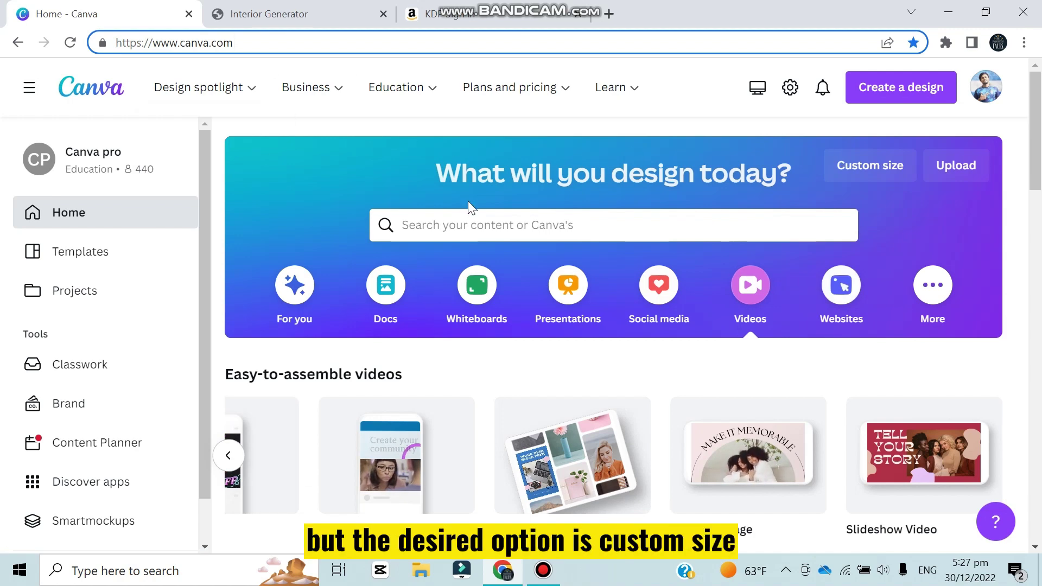
Step: Switch Custom size units to inches and enter width 12.772 and height 9.25
click(880, 171)
click(921, 201)
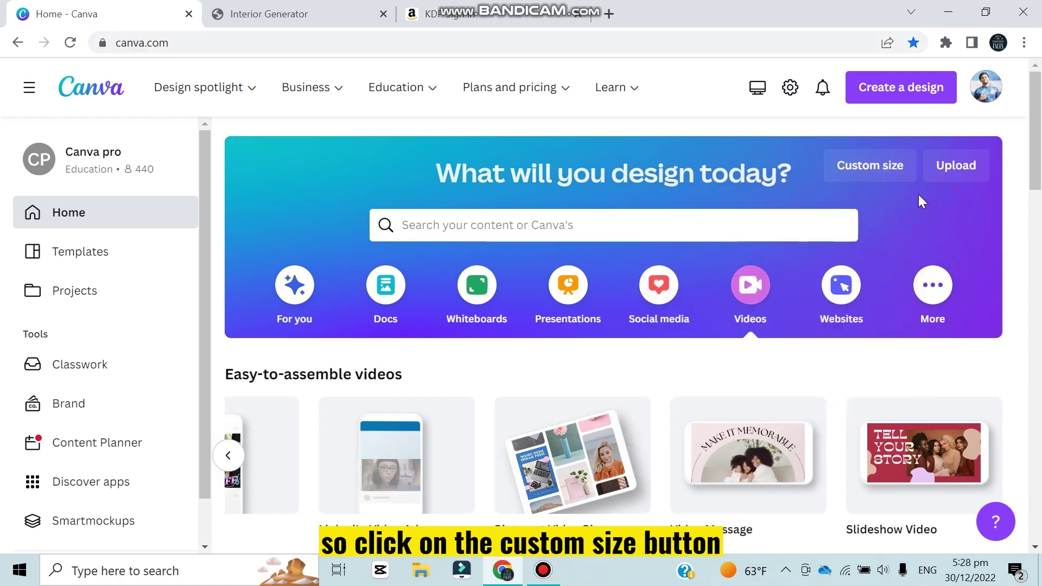
click(863, 173)
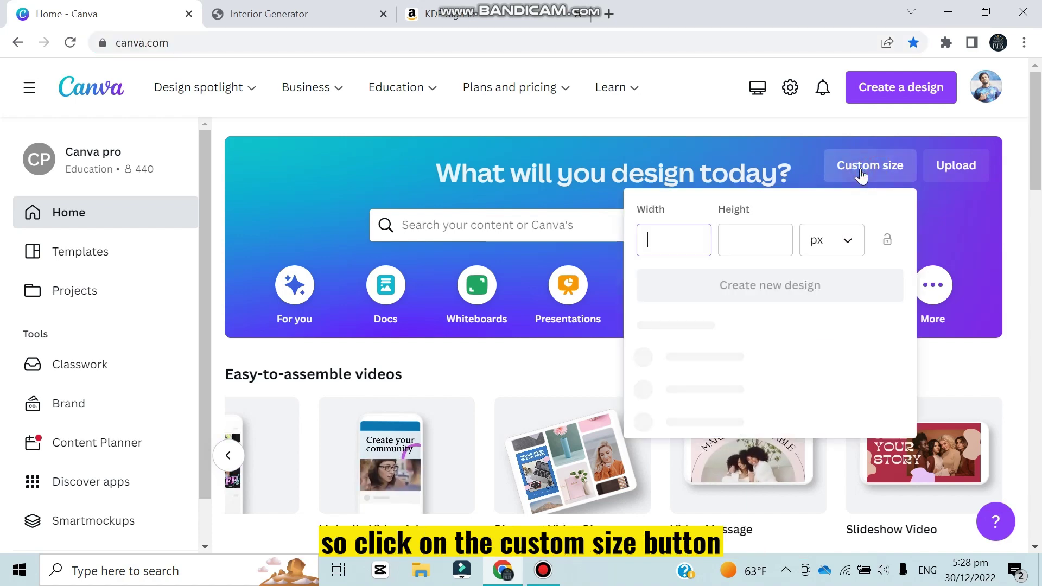
click(843, 249)
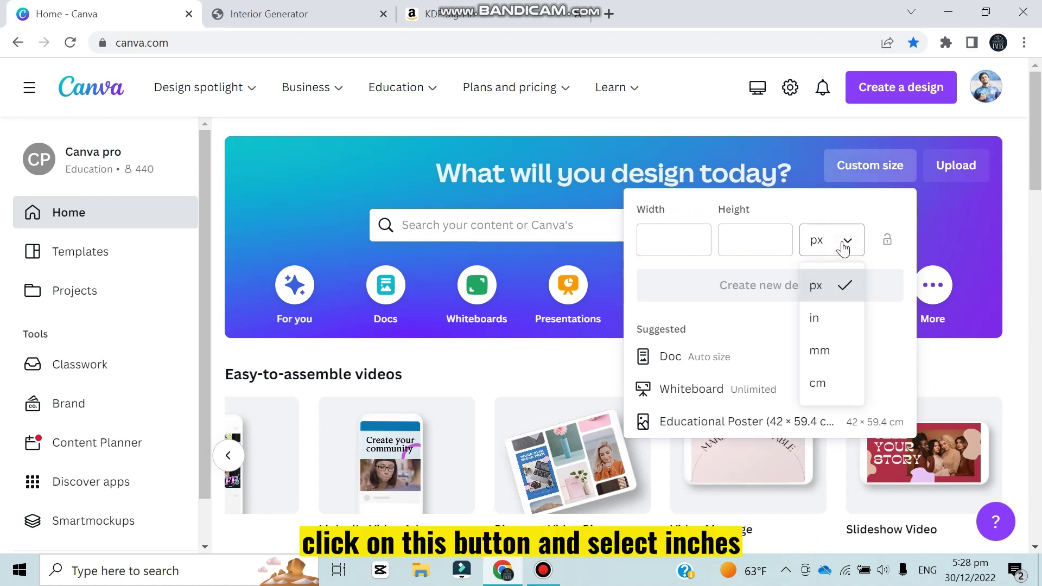
click(820, 322)
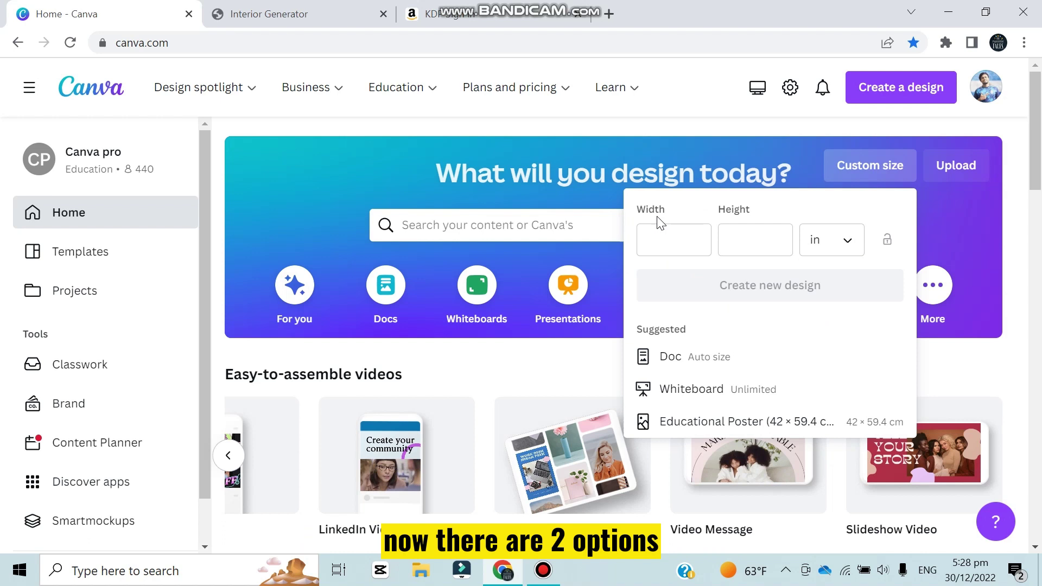
click(665, 241)
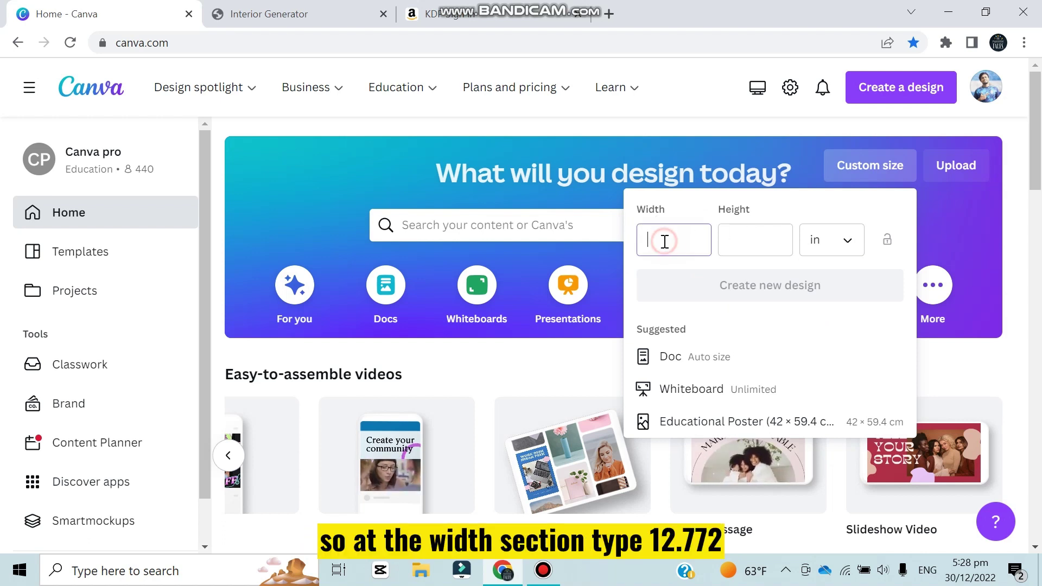
text(12.772)
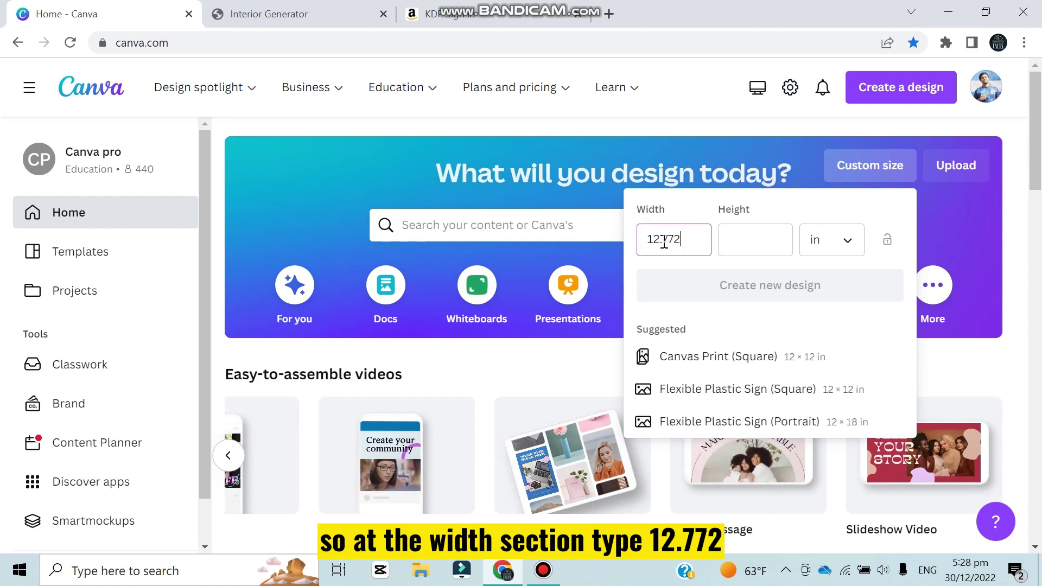
click(732, 241)
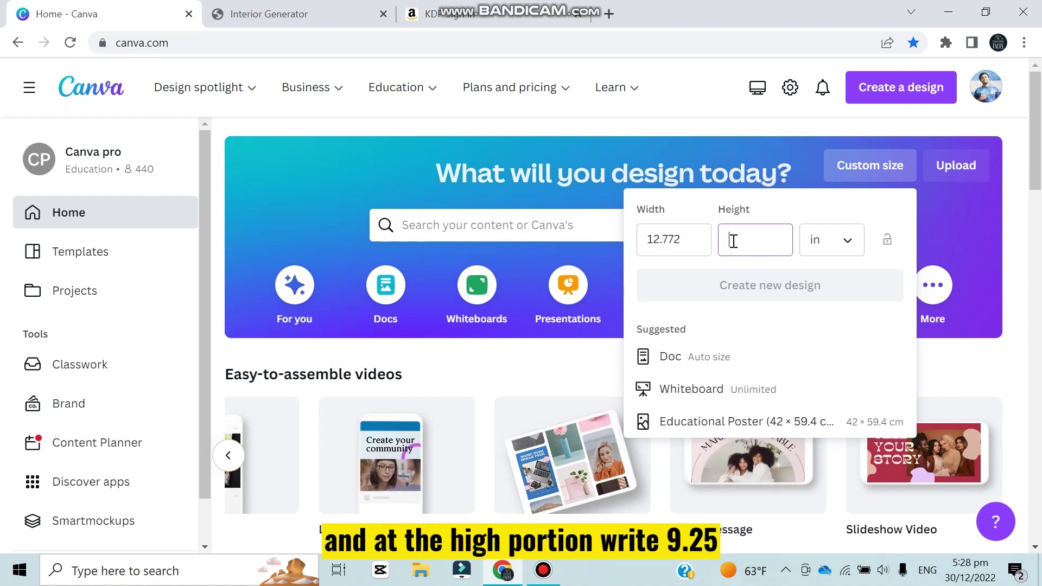
text(9.25)
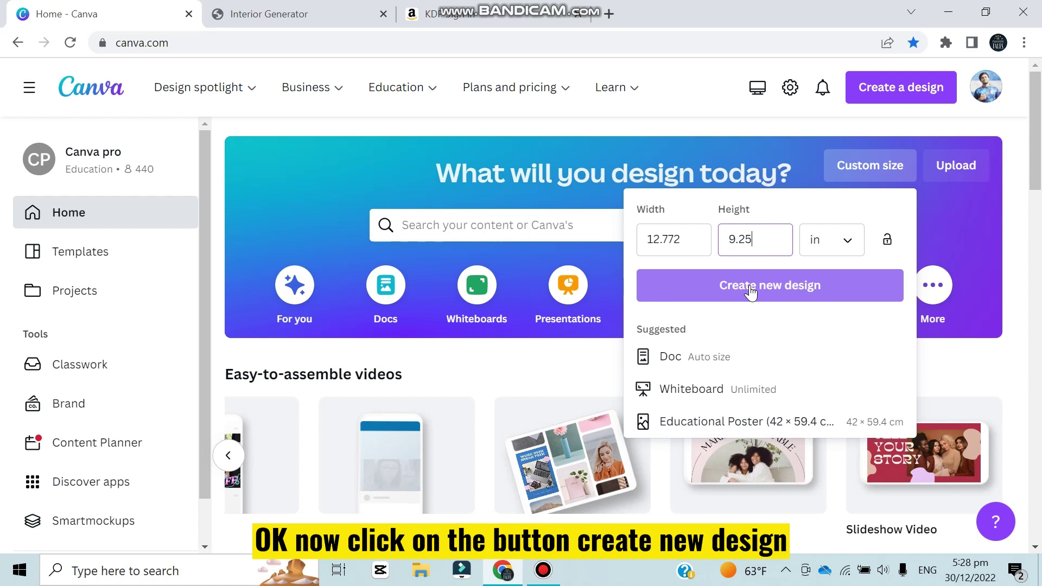
Step: Create the new 12.772 × 9.25 in design and select its blank page
click(747, 288)
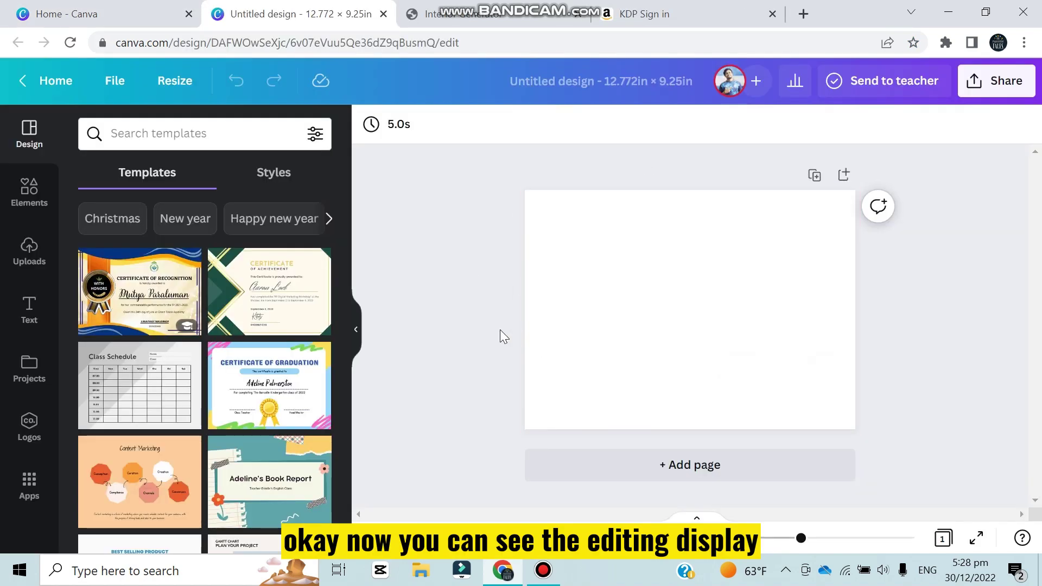
scroll(242, 328, down, 2)
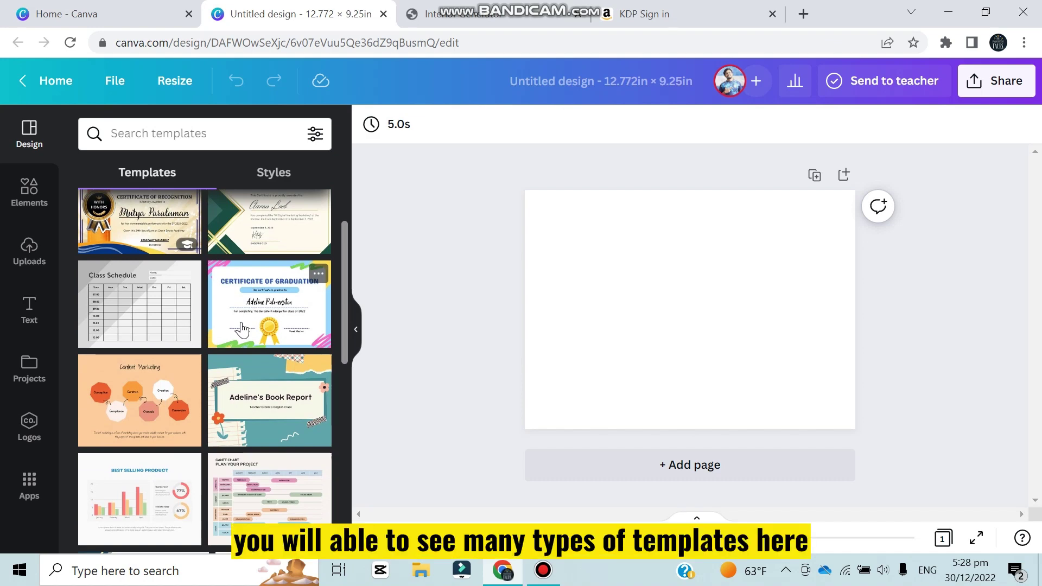
scroll(242, 329, down, 6)
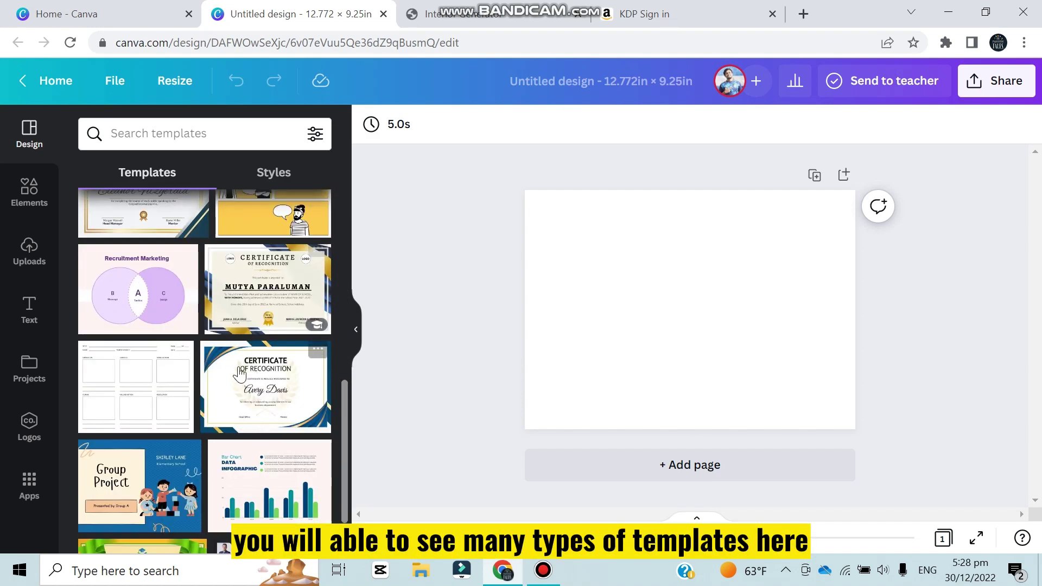
scroll(259, 435, down, 2)
scroll(261, 427, up, 5)
scroll(263, 418, up, 5)
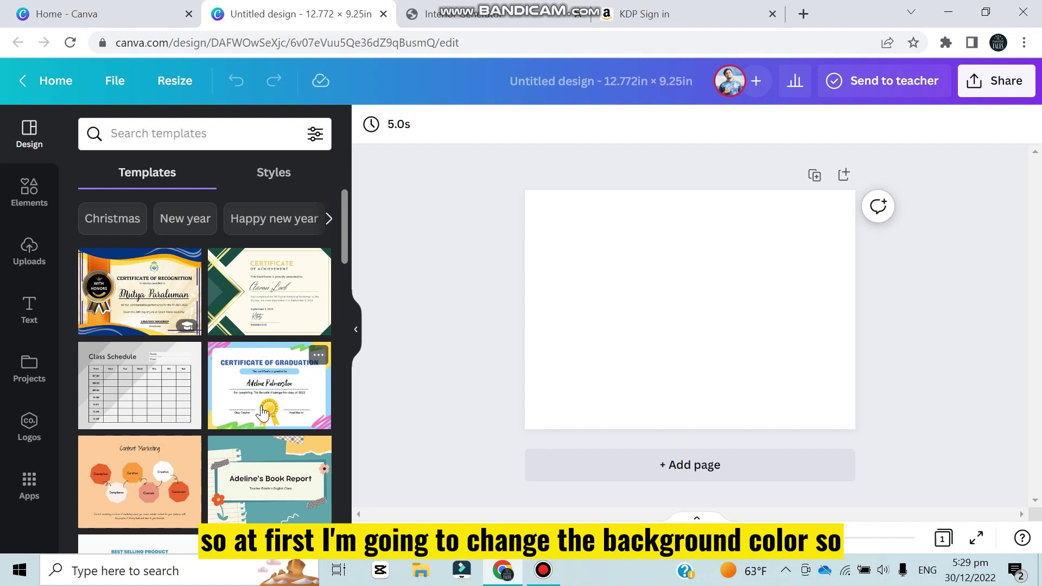
click(661, 286)
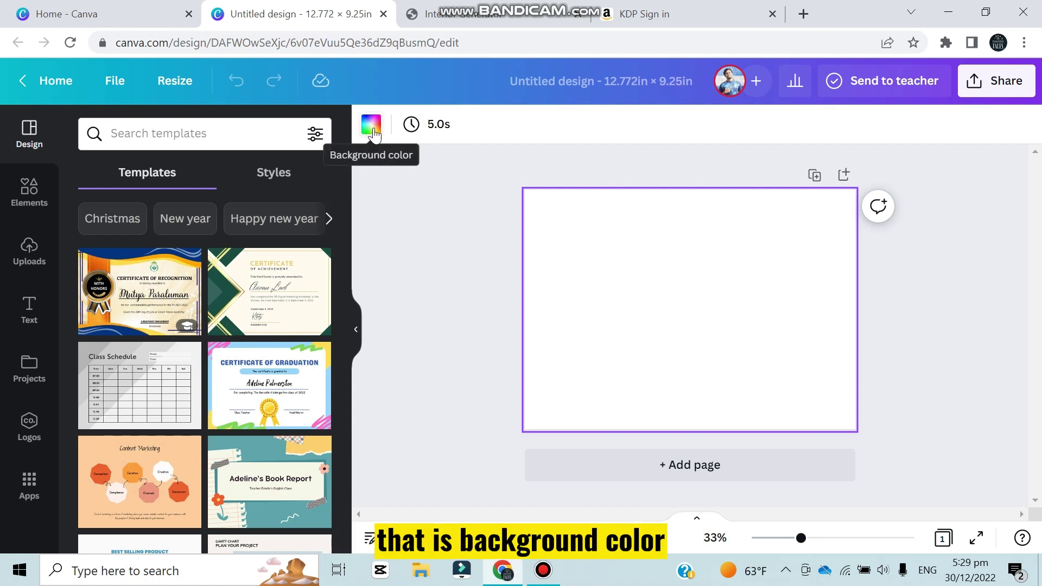
Step: Fill the page background with the default pink color
click(372, 130)
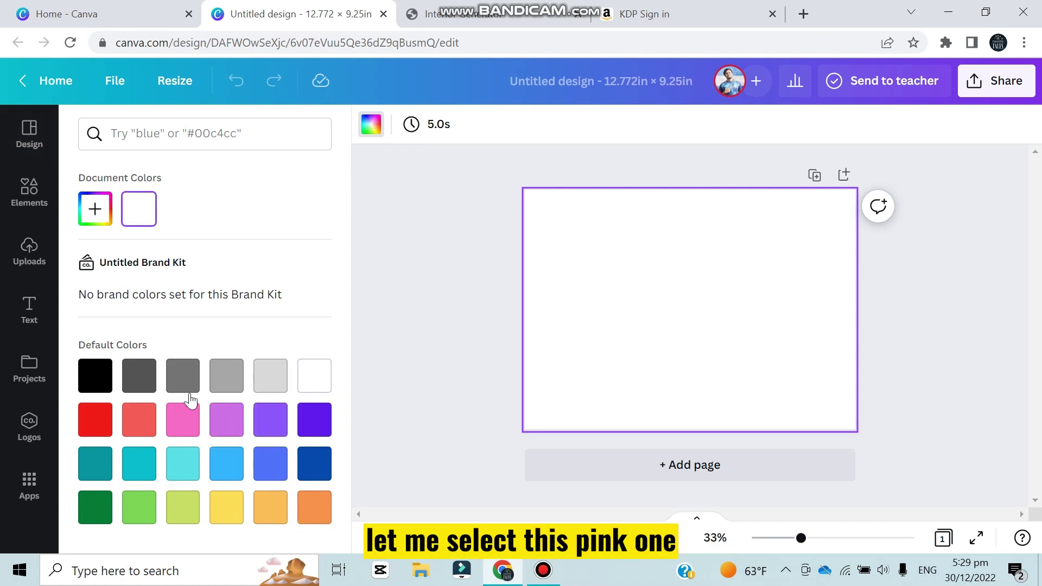
click(184, 422)
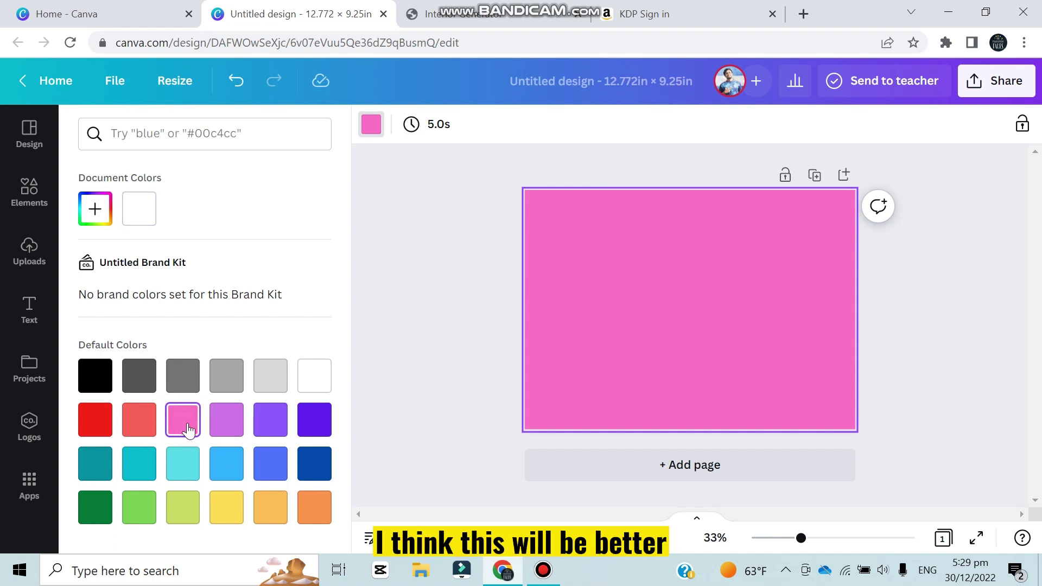
click(389, 253)
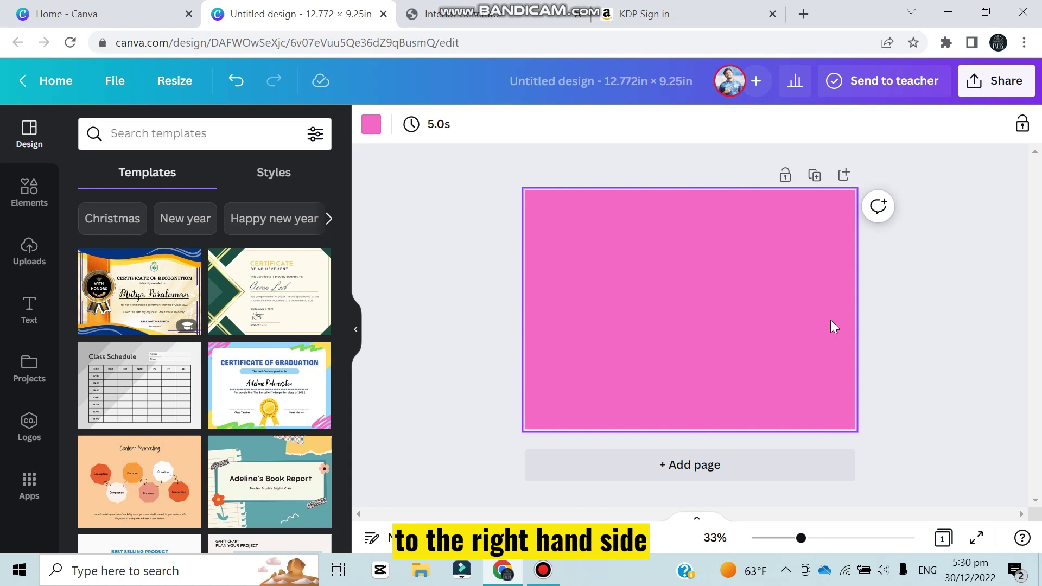
Step: Search Elements graphics for 'sail boat' and place the orange sailboat on the page's right side
click(30, 200)
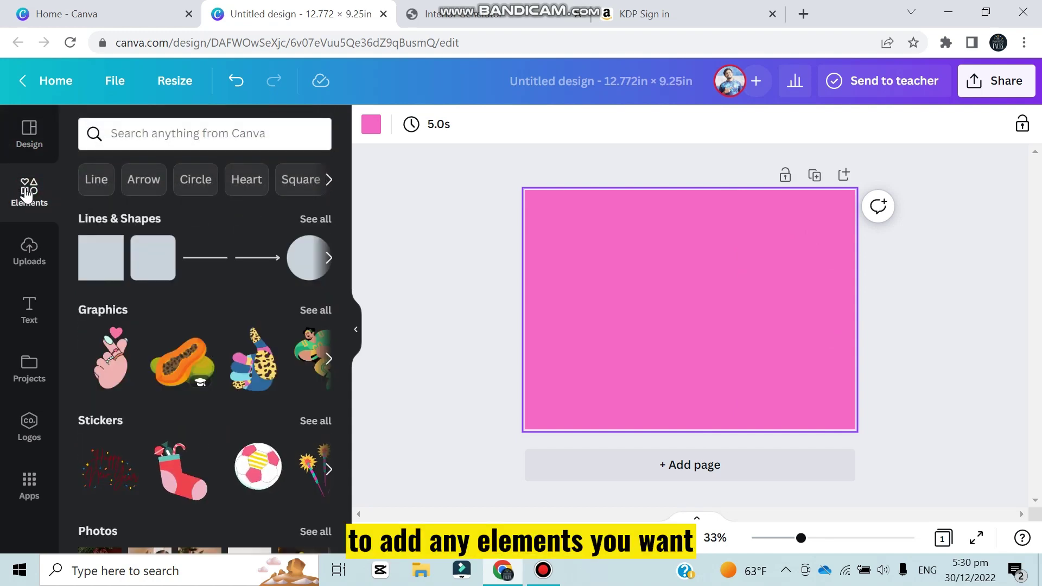
click(140, 133)
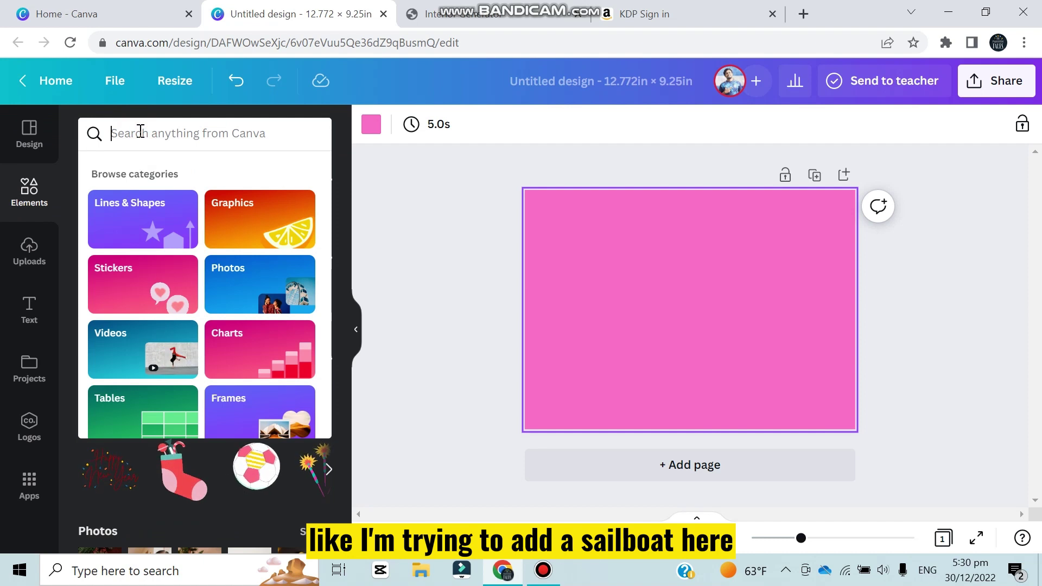
text(sail)
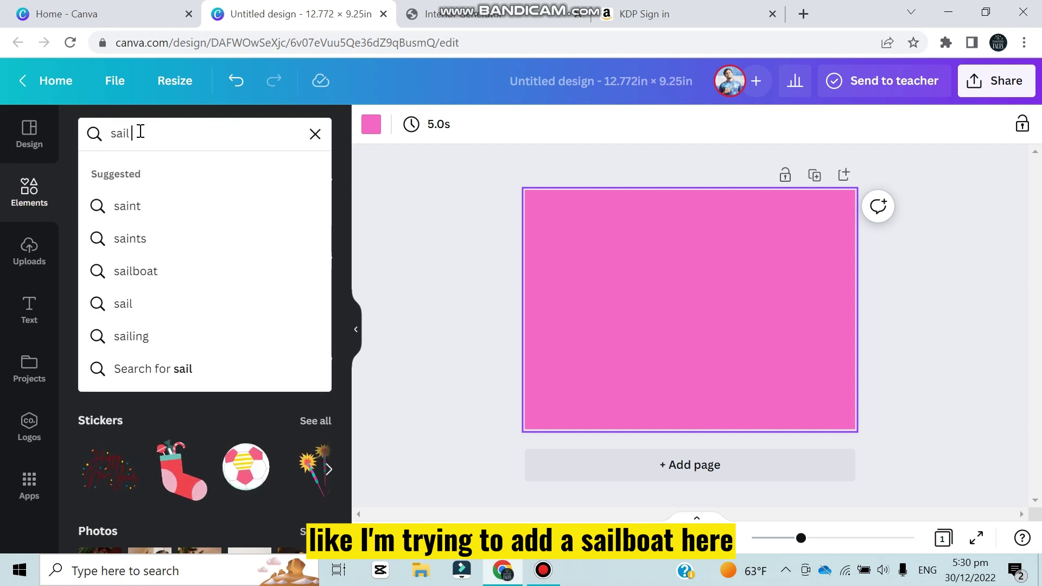
text( bo)
click(212, 335)
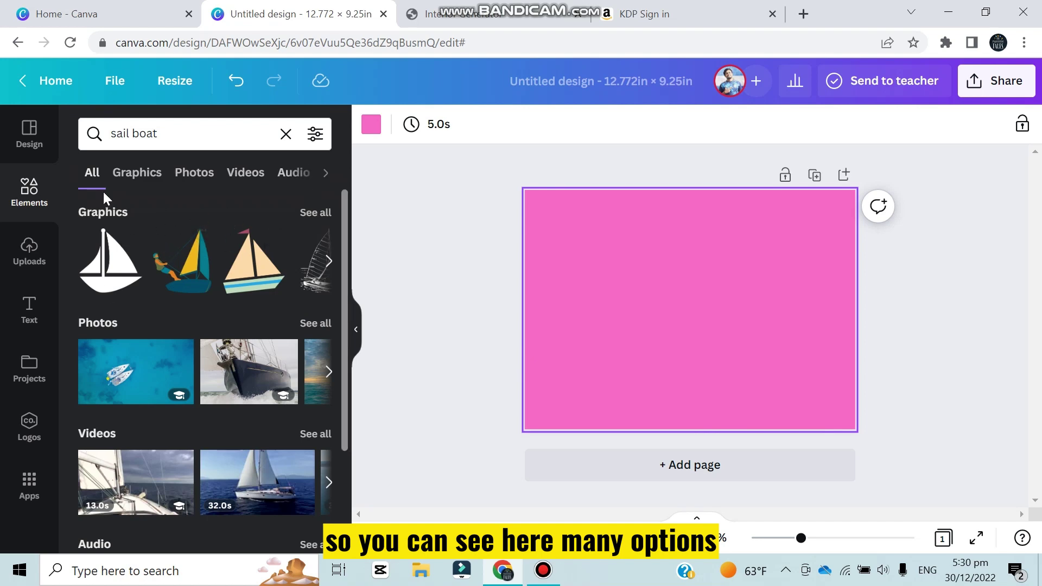
click(161, 139)
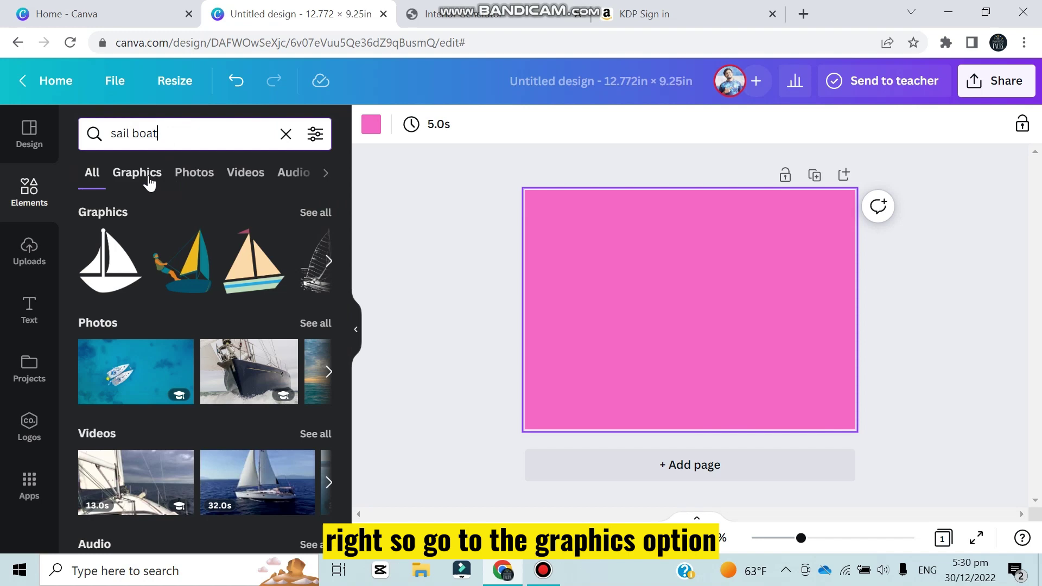
click(150, 184)
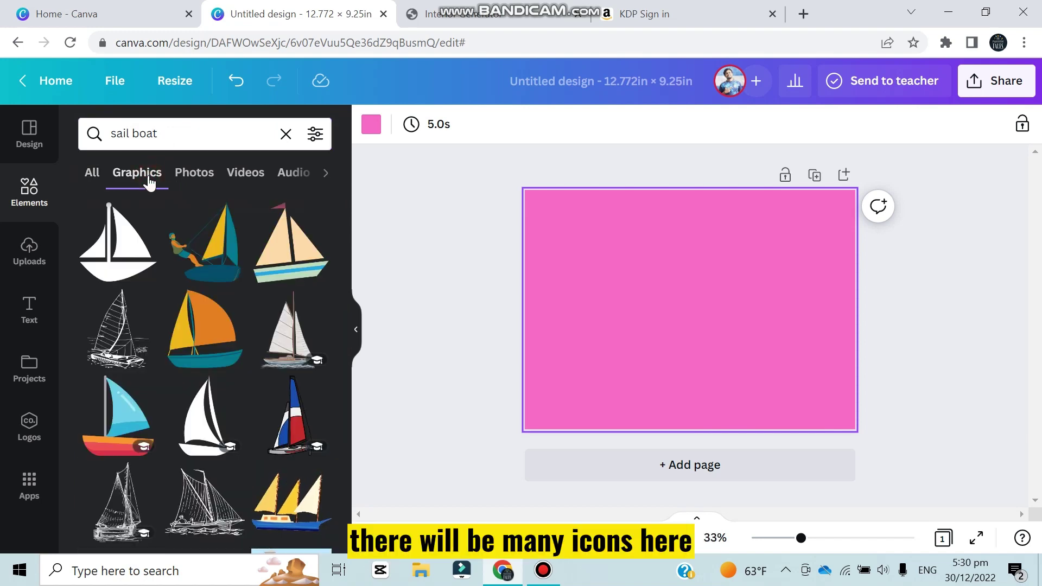
scroll(216, 279, down, 2)
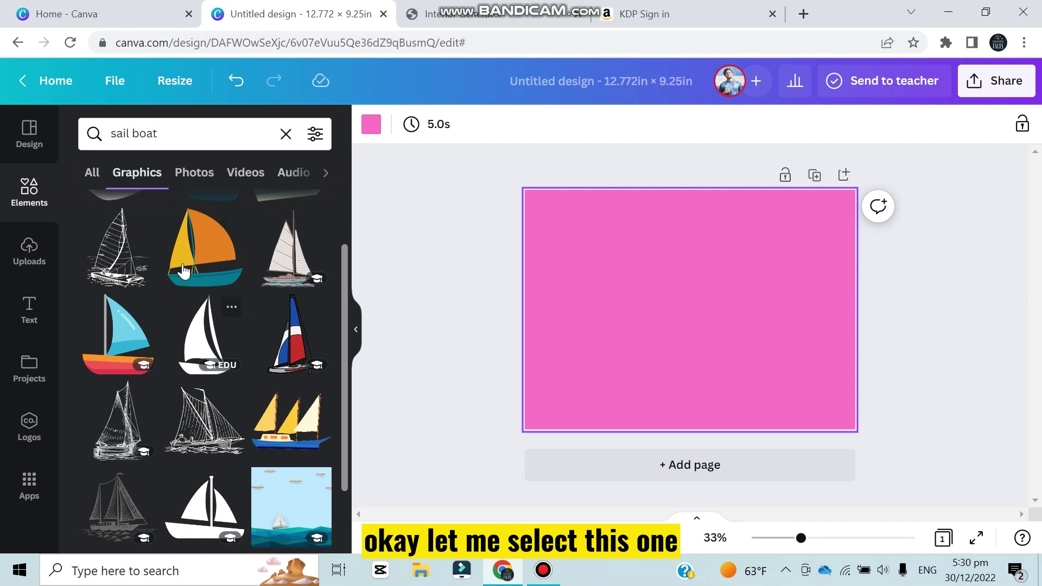
click(197, 265)
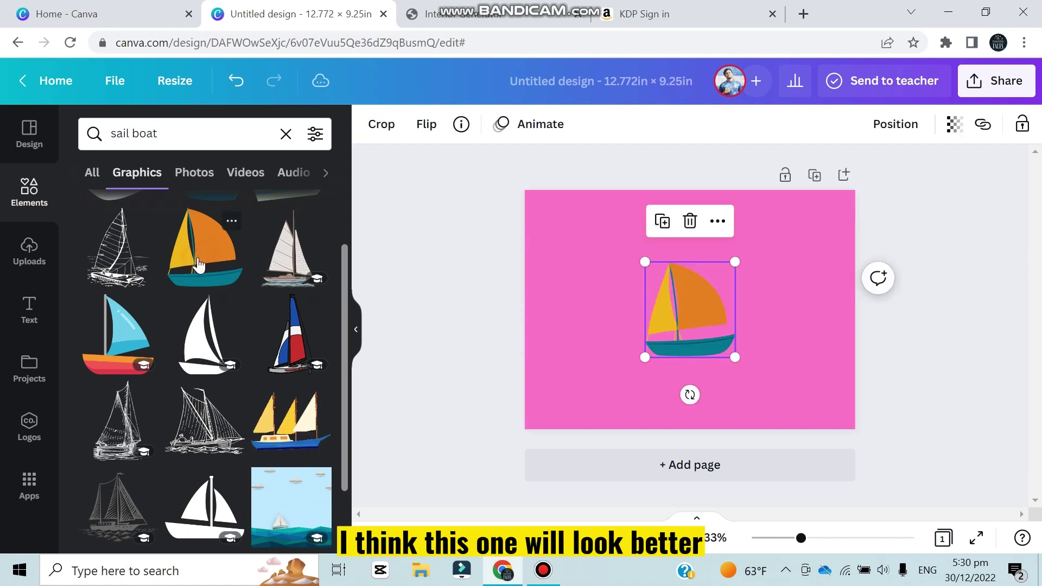
drag(700, 304, 786, 305)
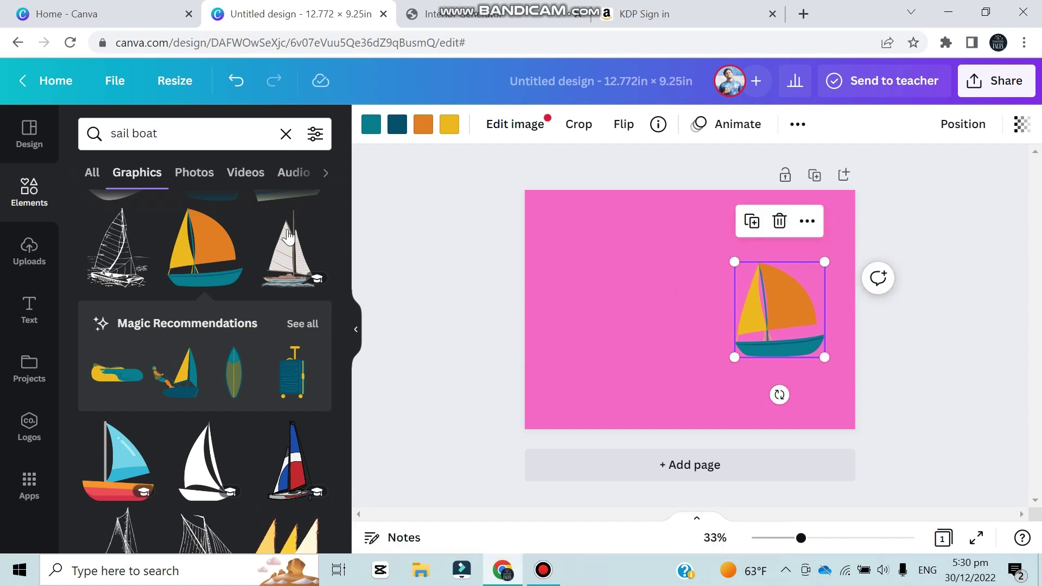
Step: Search Elements for 'wave' and size the light-blue wave across the page's lower right
triple_click(158, 133)
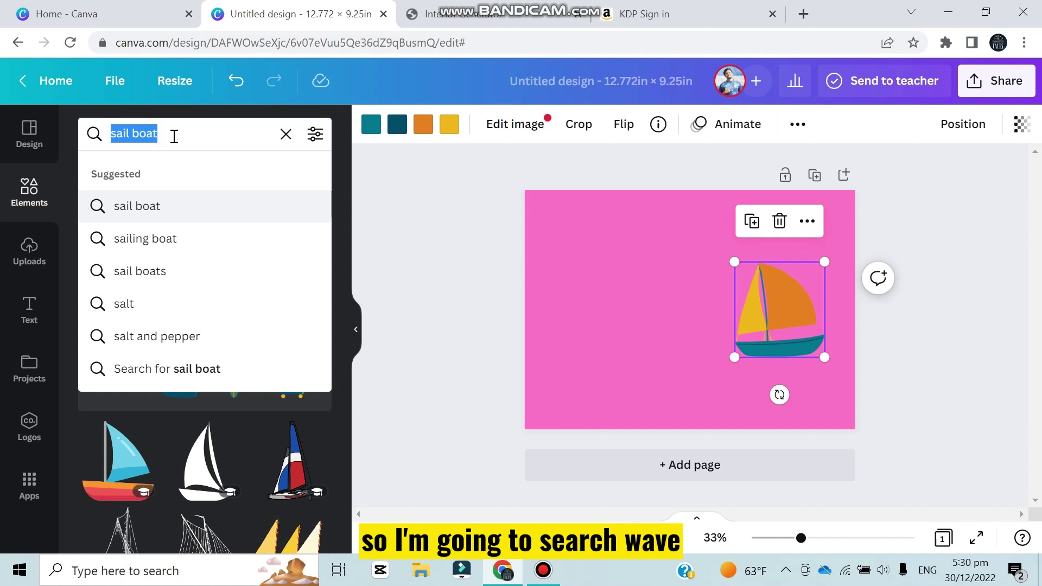
text(wave)
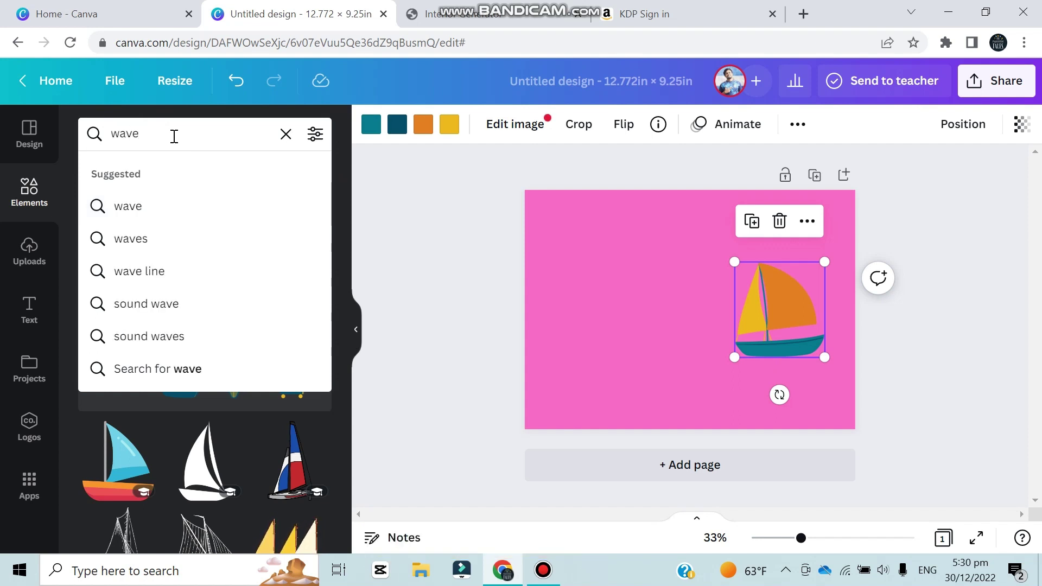
key(Return)
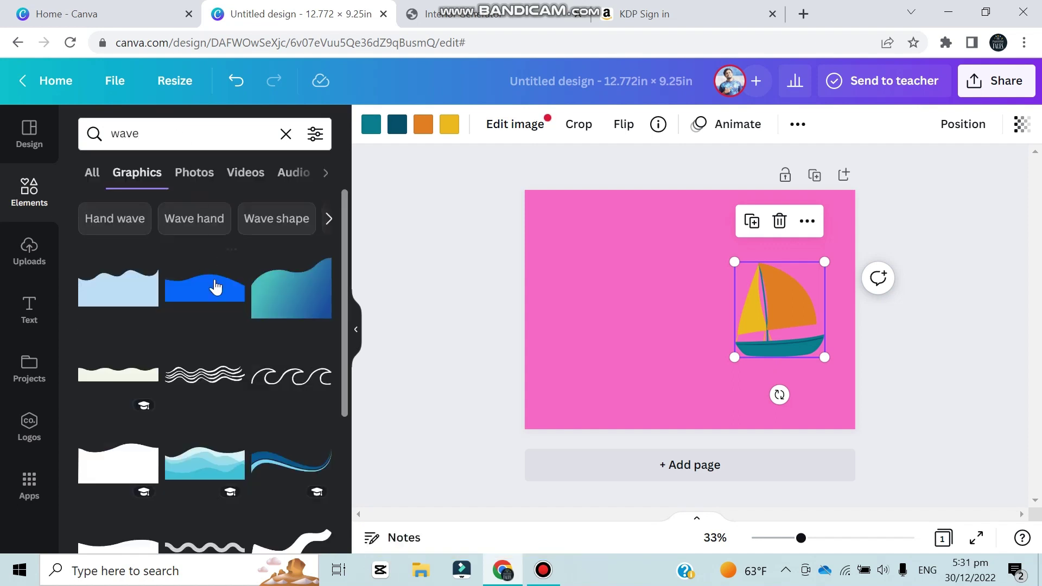
scroll(246, 261, down, 3)
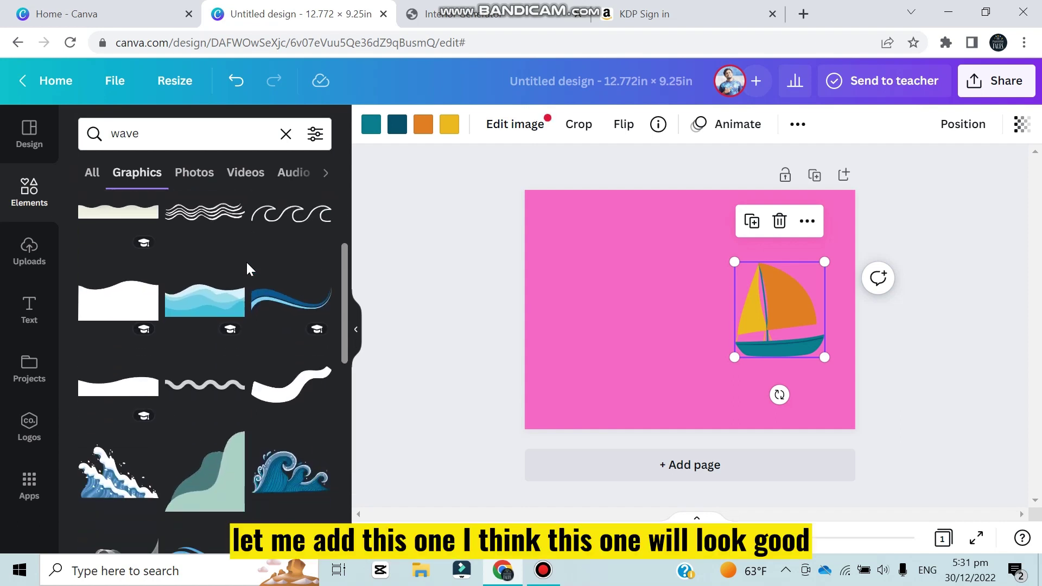
scroll(246, 261, up, 2)
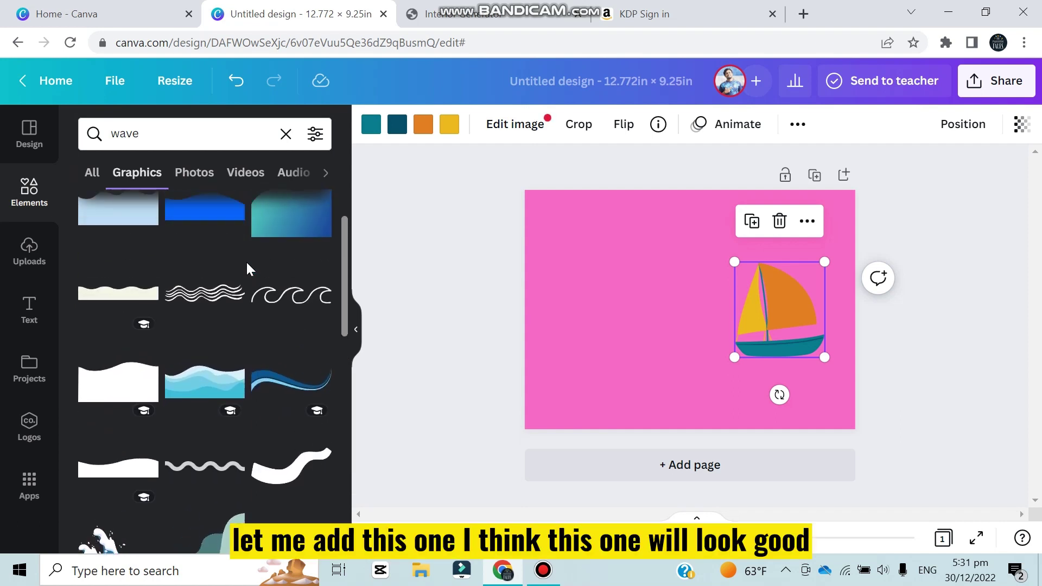
click(211, 369)
drag(721, 321, 798, 397)
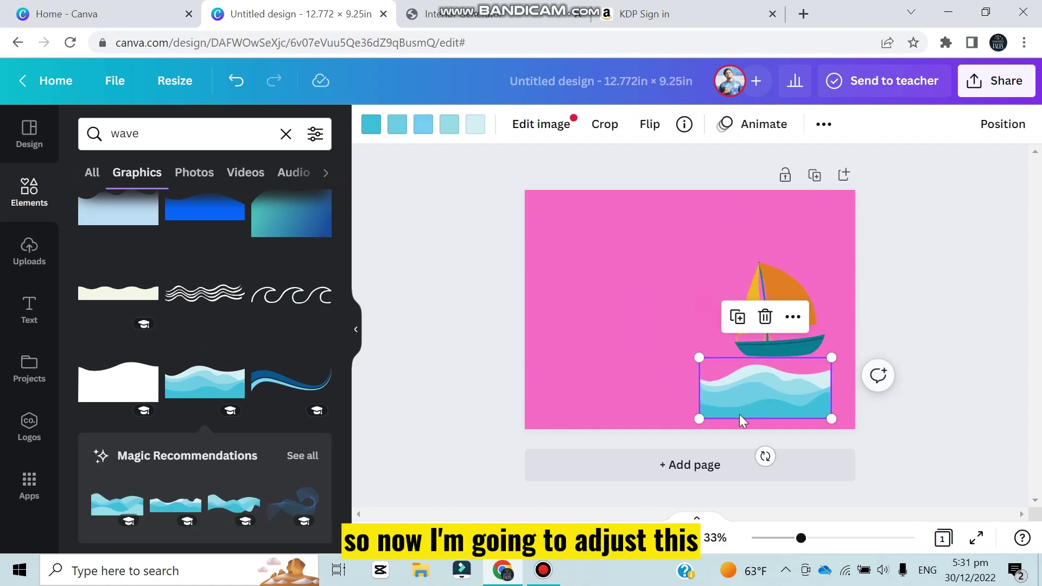
mouse_move(700, 420)
mouse_down()
mouse_move(726, 400)
mouse_move(709, 396)
mouse_move(711, 405)
mouse_up()
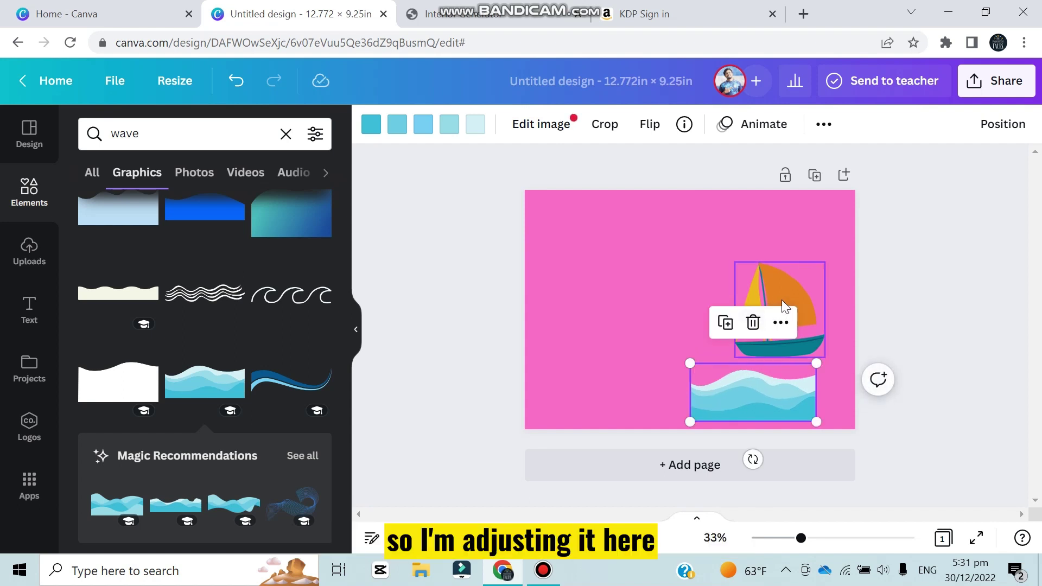
drag(817, 363, 844, 354)
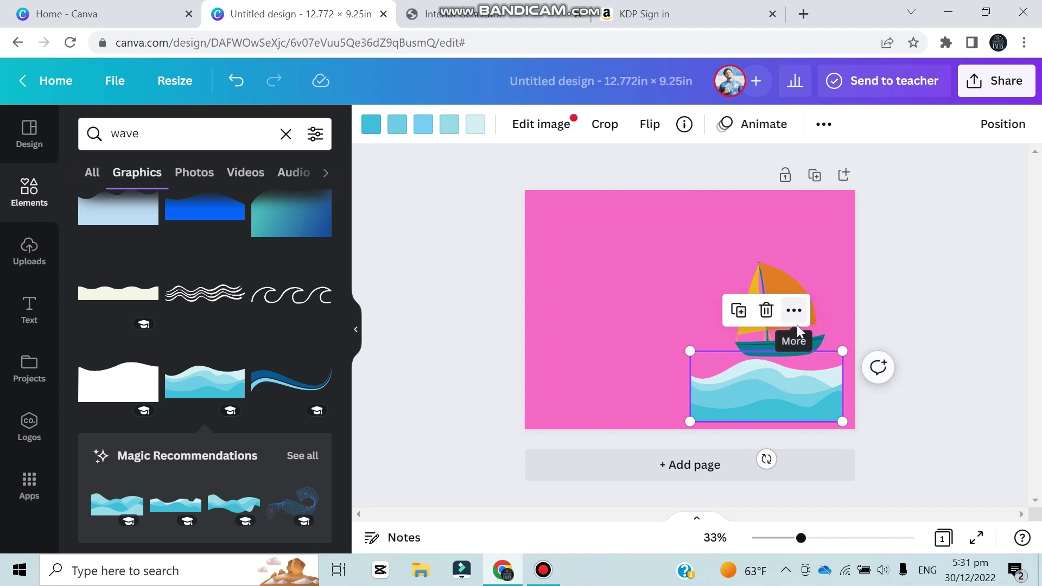
Step: Enlarge the sailboat and settle it on top of the wave
drag(784, 270, 817, 260)
drag(787, 293, 784, 294)
click(683, 328)
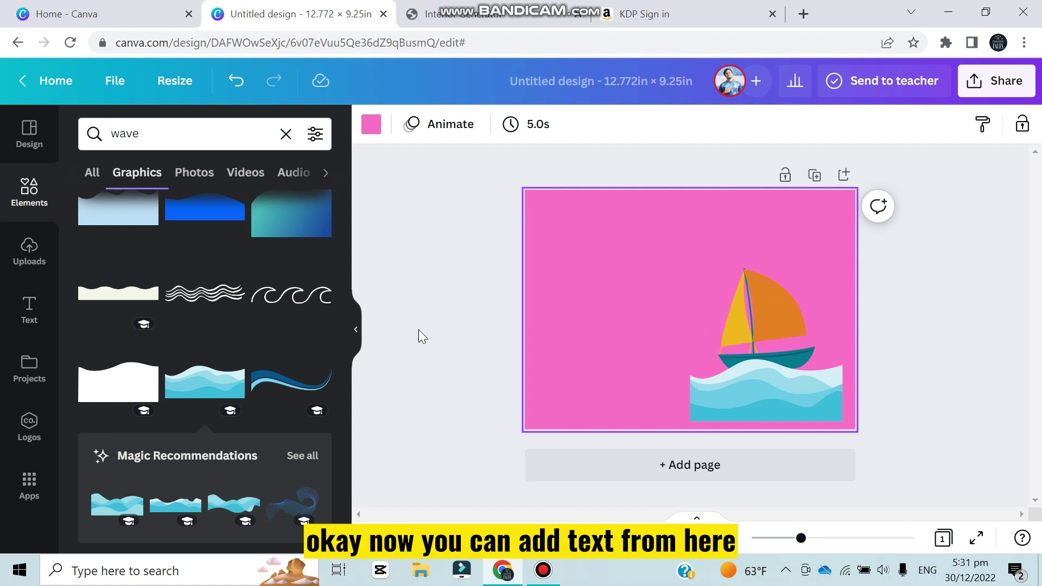
Step: Scroll through the Text panel's font combination templates
click(31, 315)
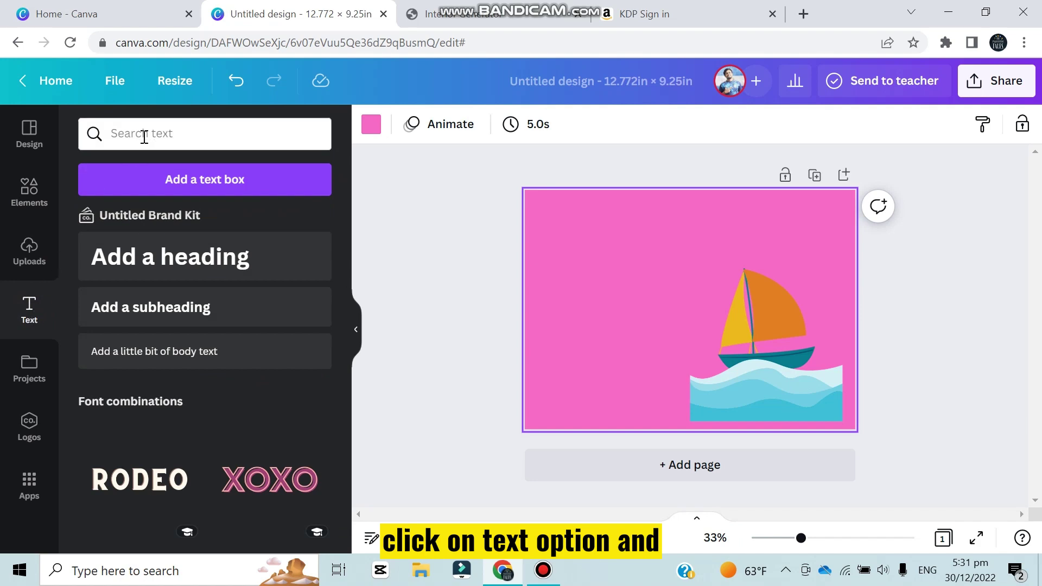
scroll(187, 217, down, 10)
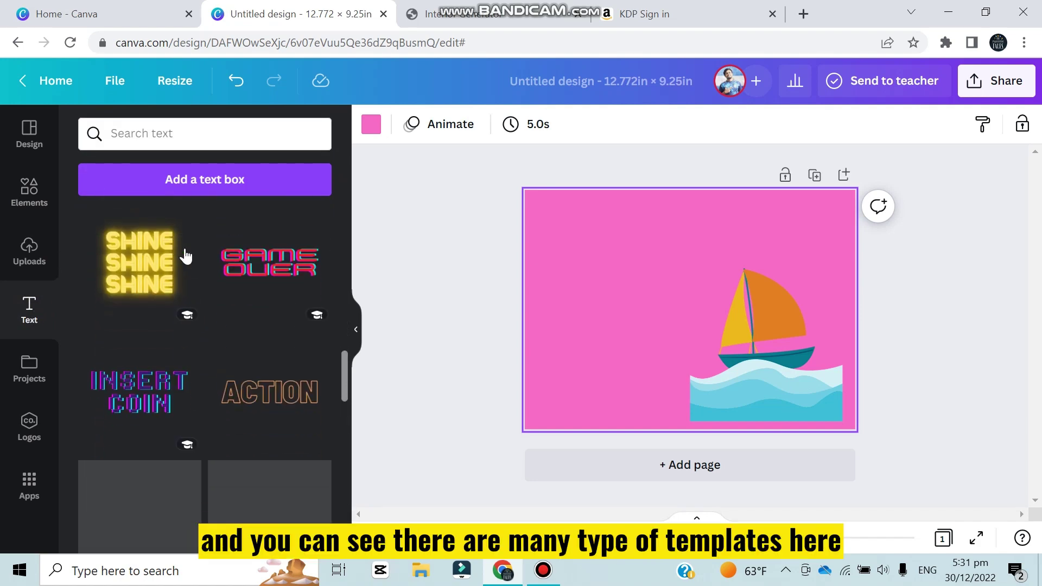
scroll(186, 256, down, 5)
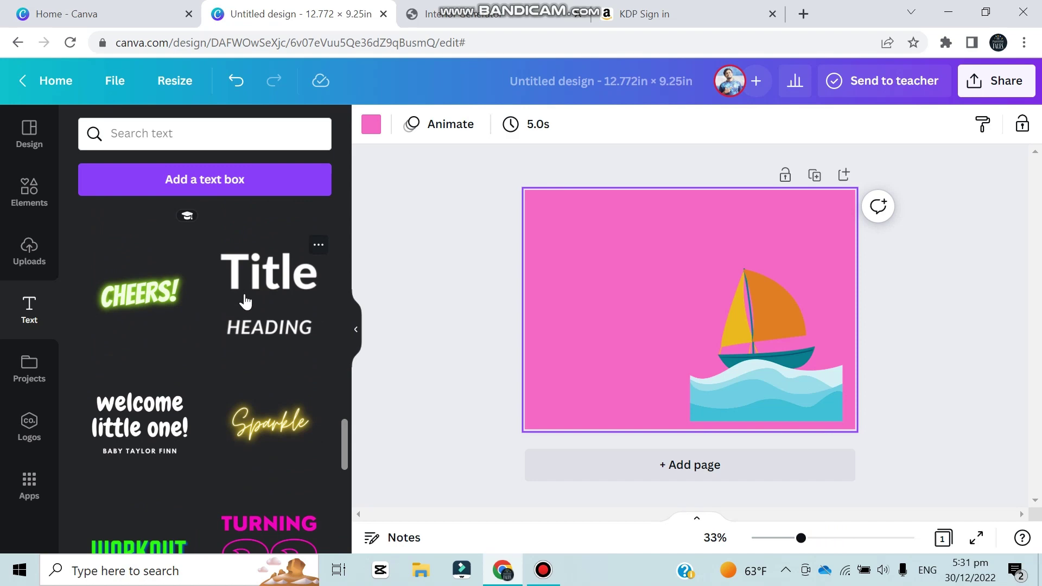
scroll(259, 357, down, 4)
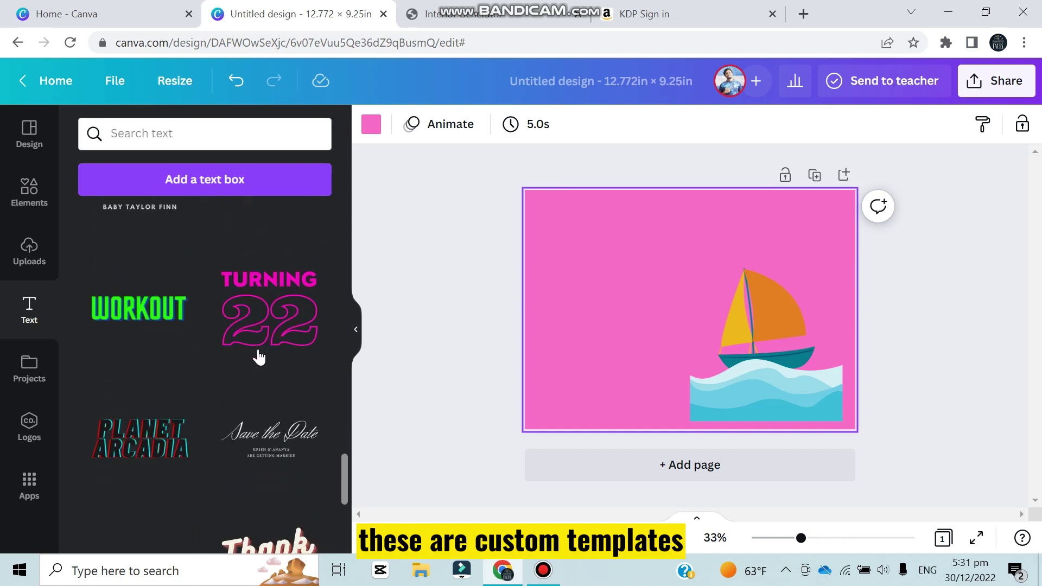
scroll(259, 358, down, 5)
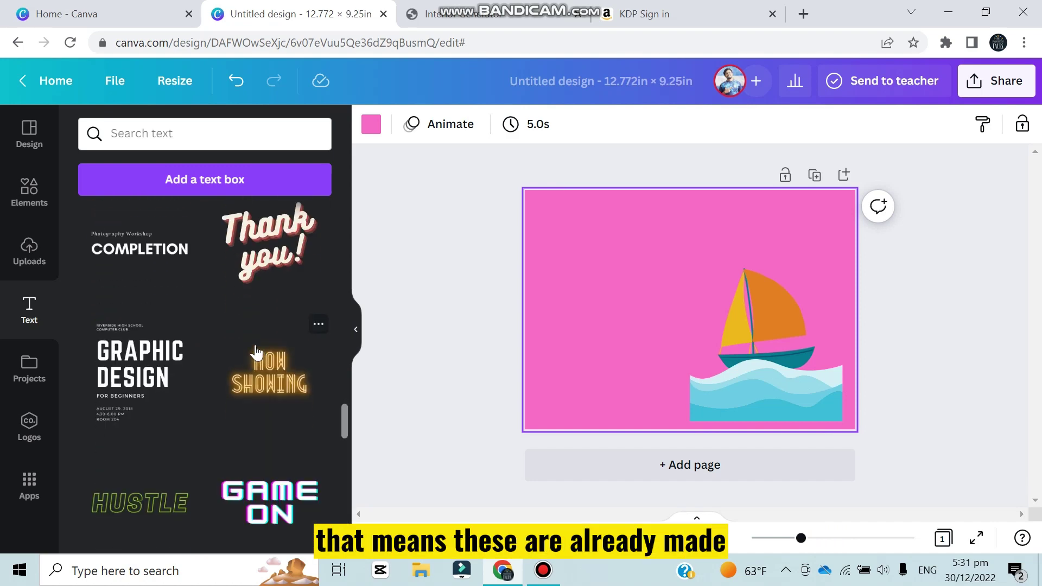
scroll(256, 353, up, 10)
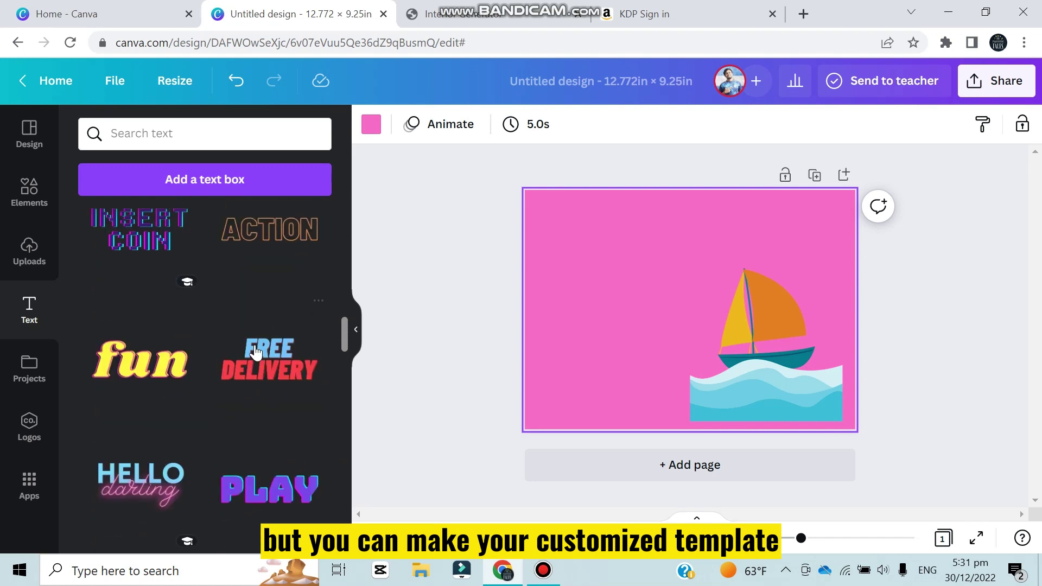
scroll(256, 353, up, 5)
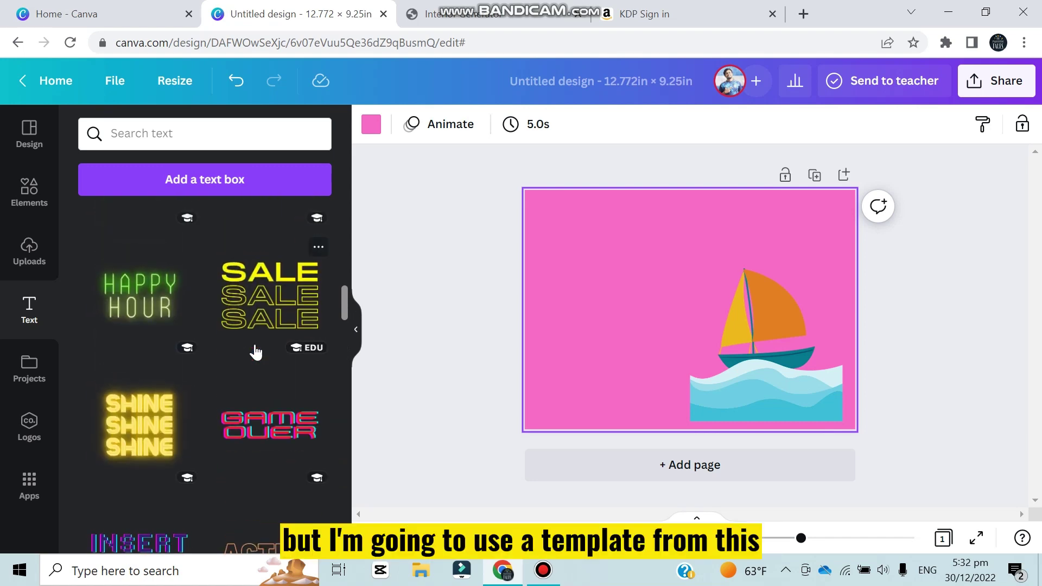
scroll(255, 353, up, 5)
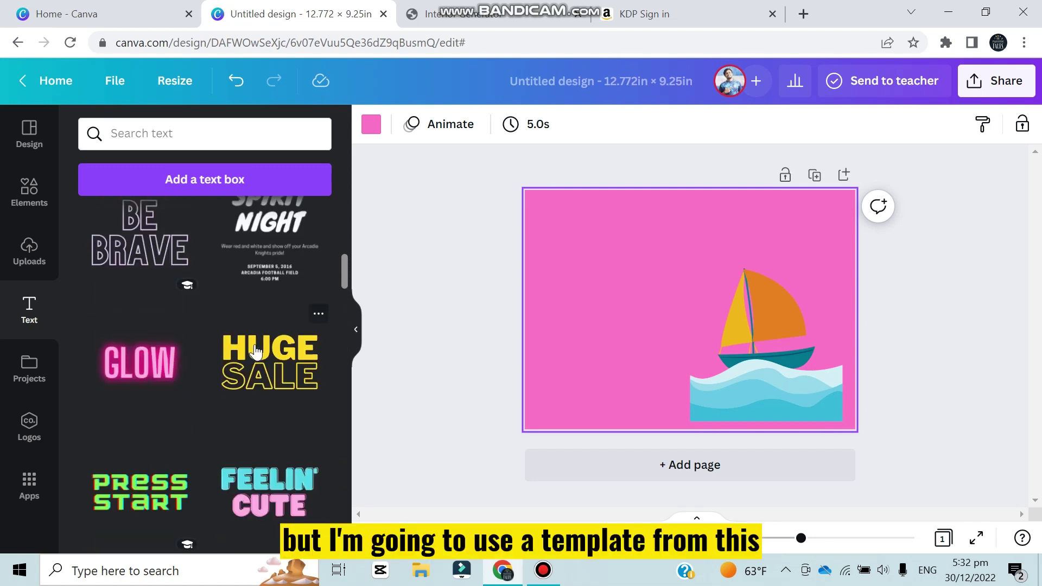
scroll(256, 349, down, 10)
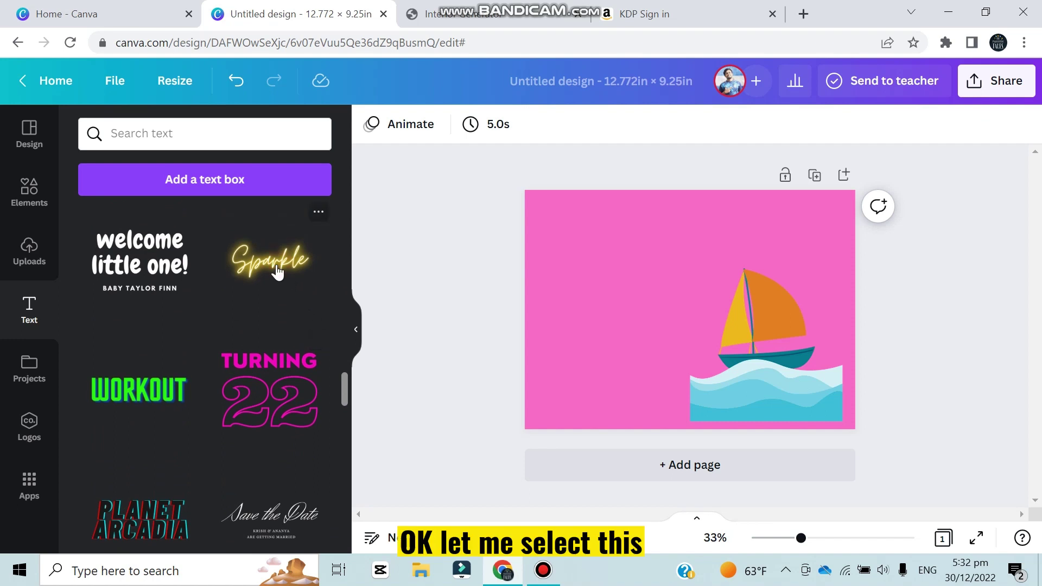
Step: Add the Sparkle neon text, shrink it, and move it top-right above the boat
click(276, 271)
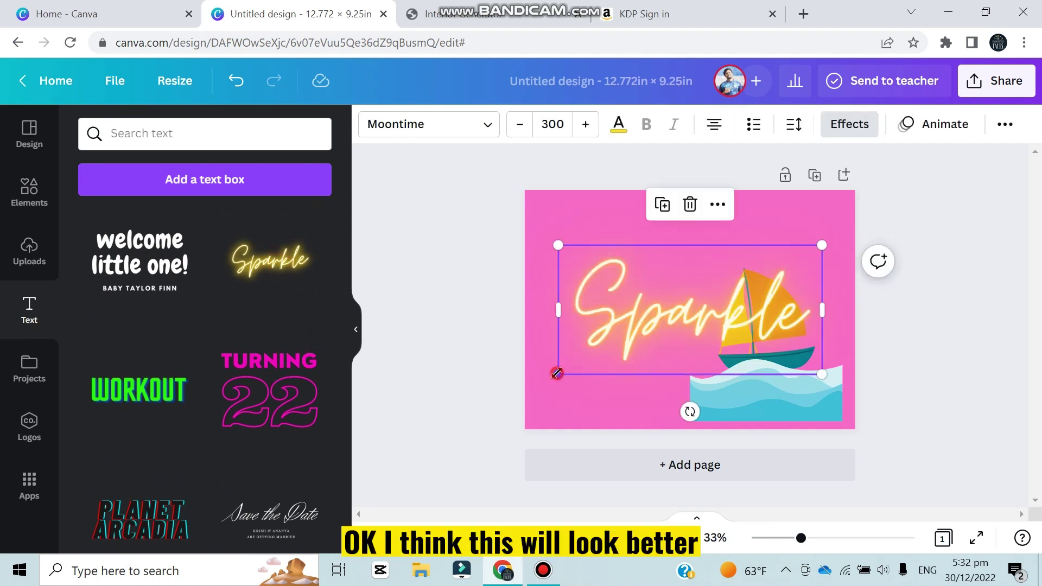
drag(557, 374, 717, 299)
drag(739, 259, 716, 230)
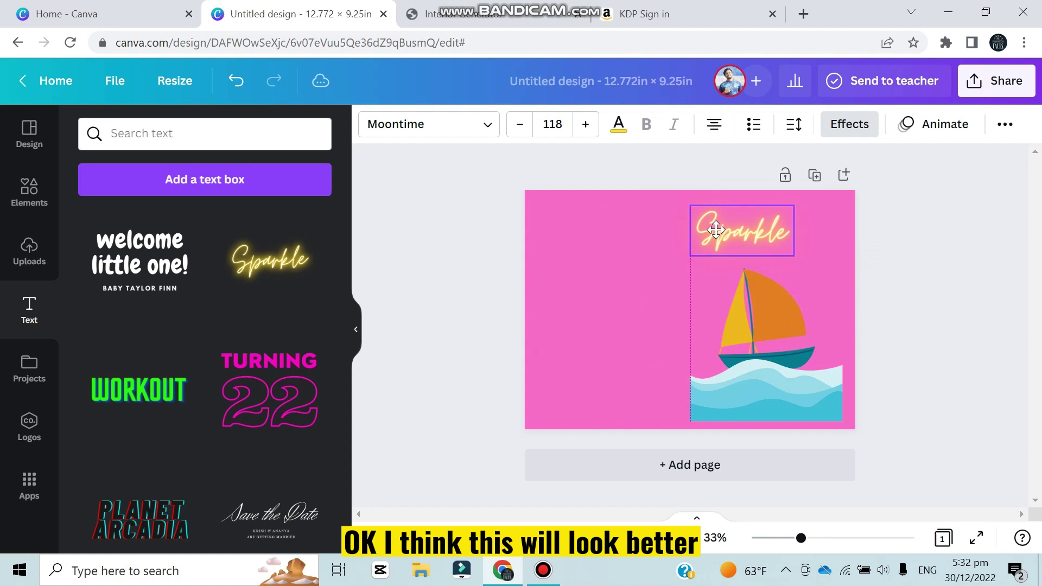
Step: Change the wording to 'life is like a sailboat' and shrink it to size 108
double_click(738, 233)
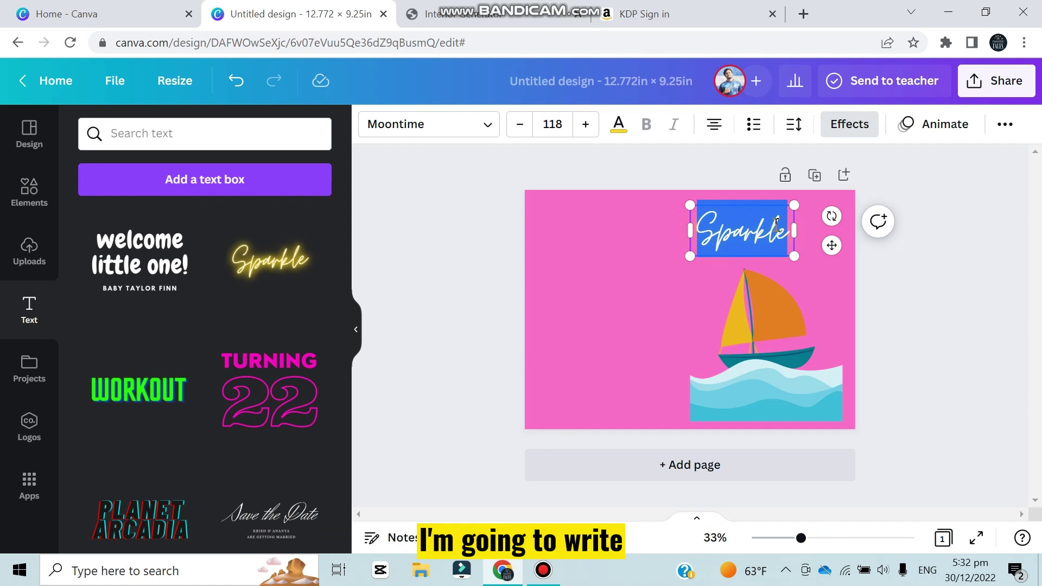
text(li)
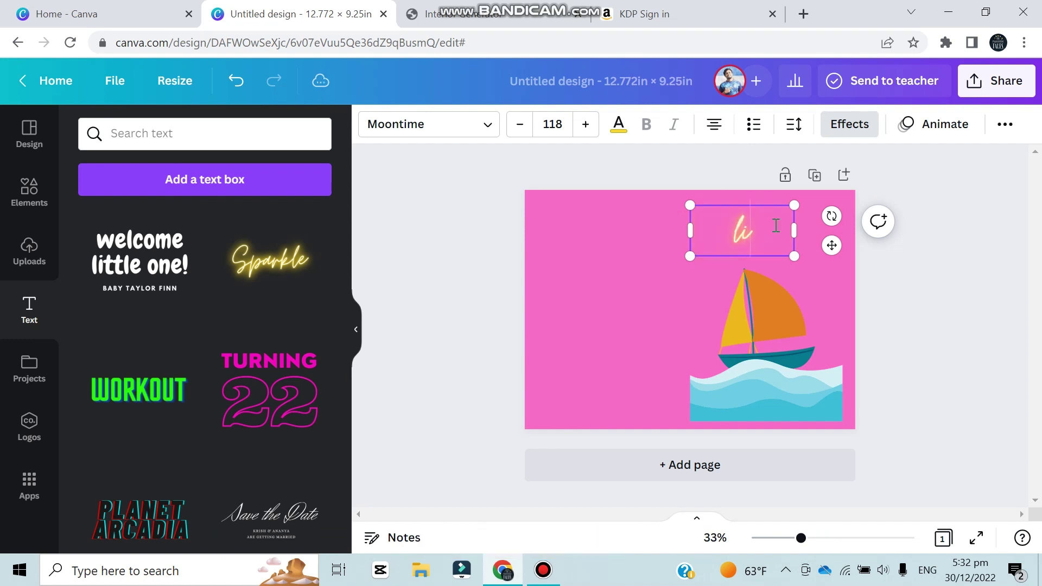
text(fe is)
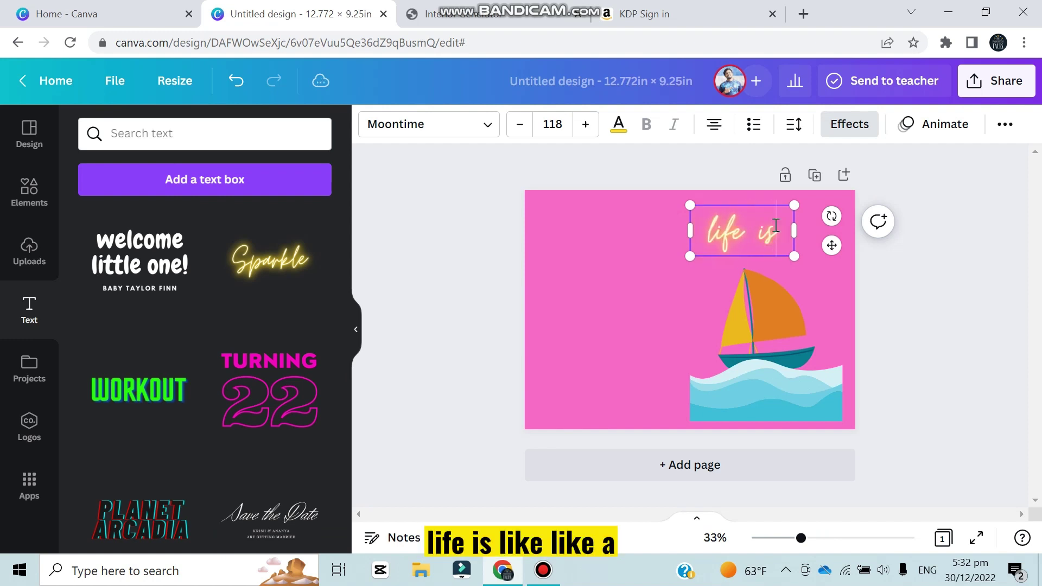
text( like a)
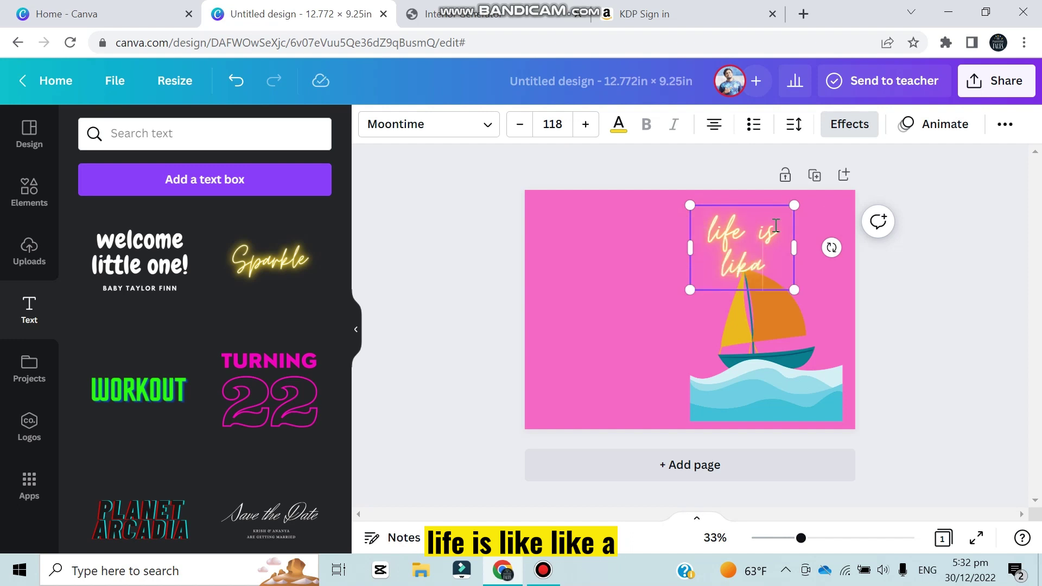
text( s)
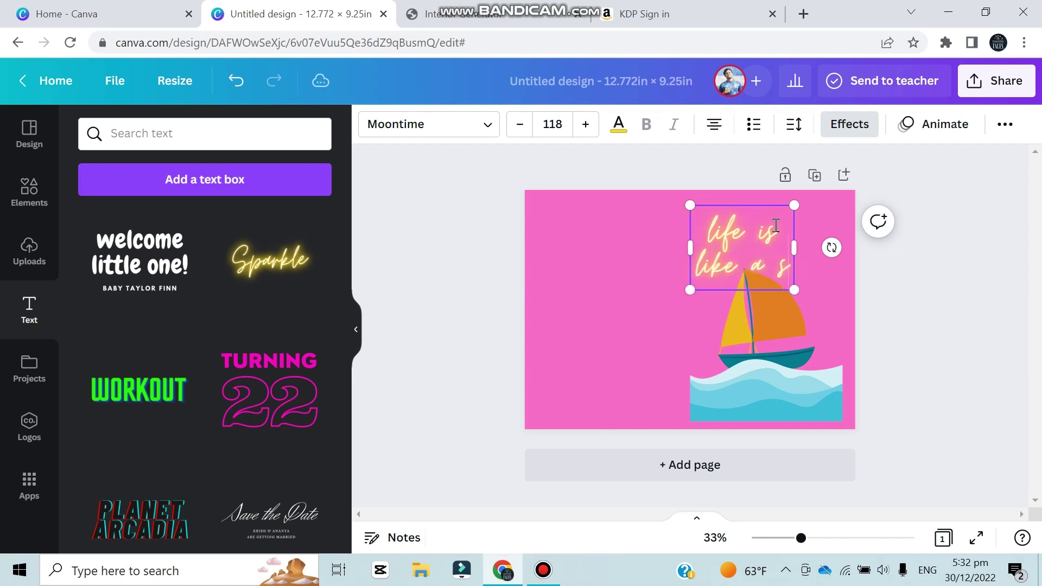
text(ail)
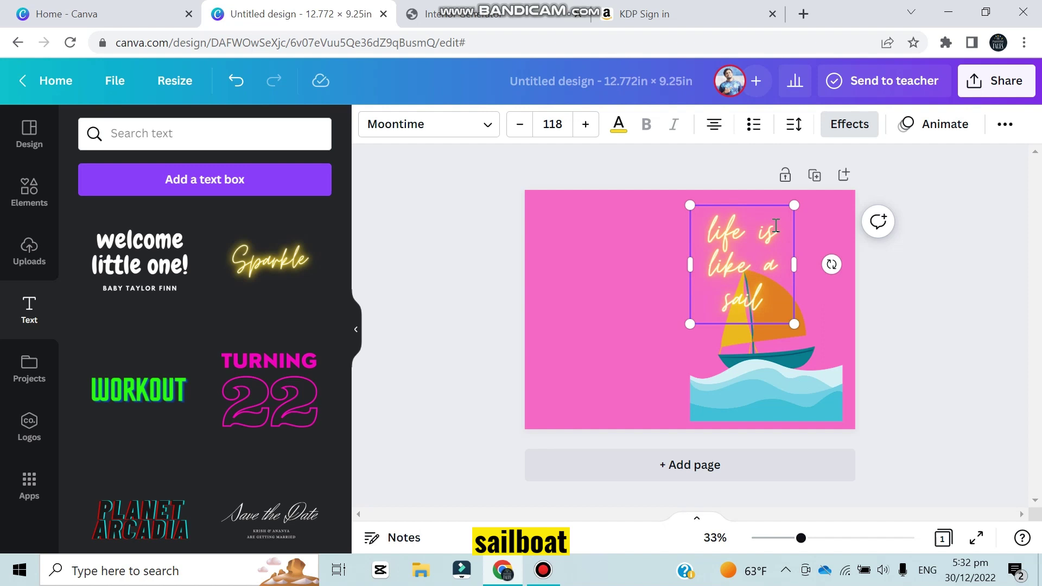
text(boat)
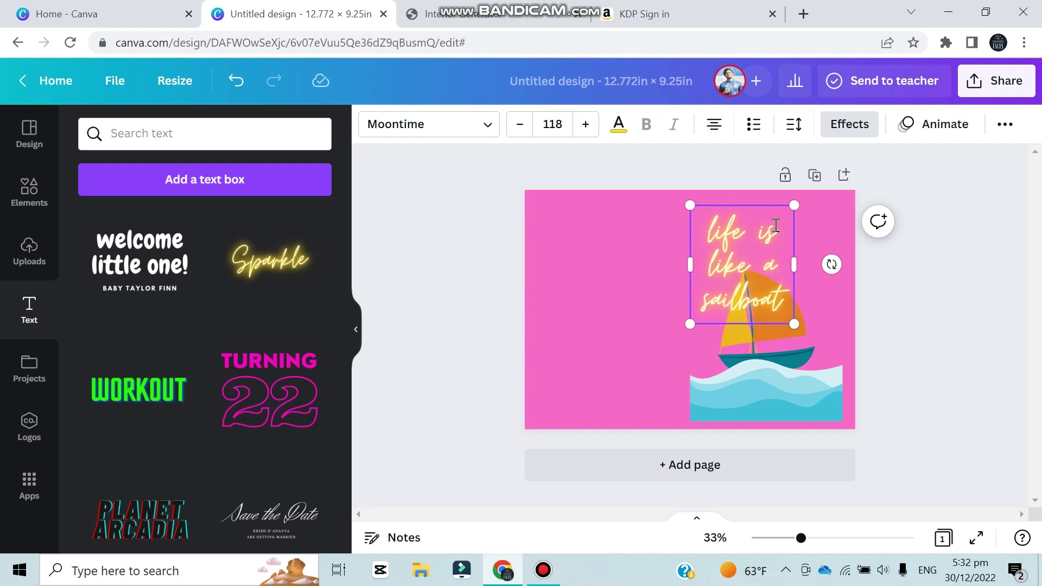
drag(794, 324, 830, 291)
click(677, 285)
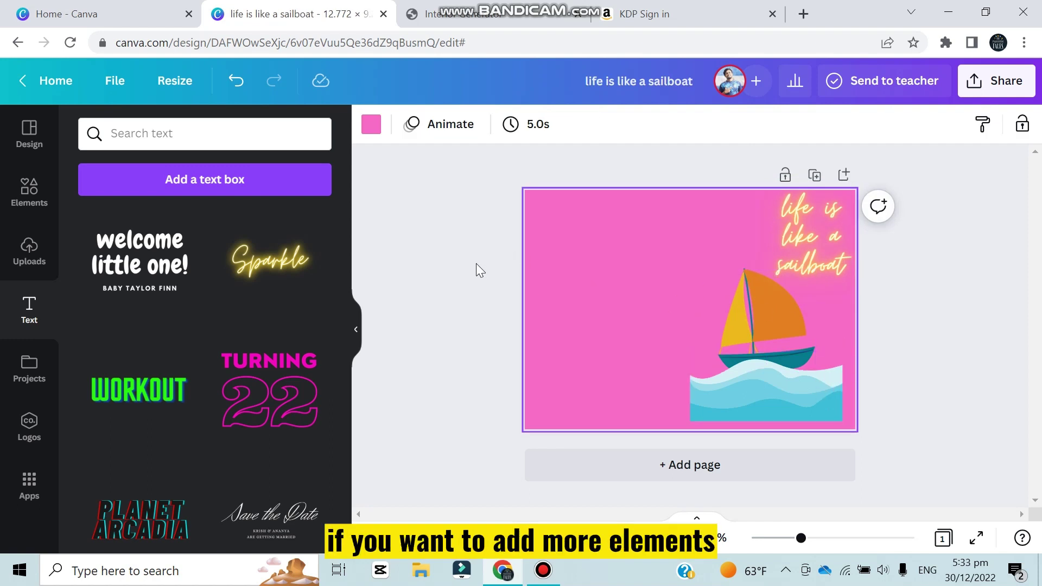
Step: Search Elements for 'pattern' and narrow results to Background pattern graphics
click(26, 204)
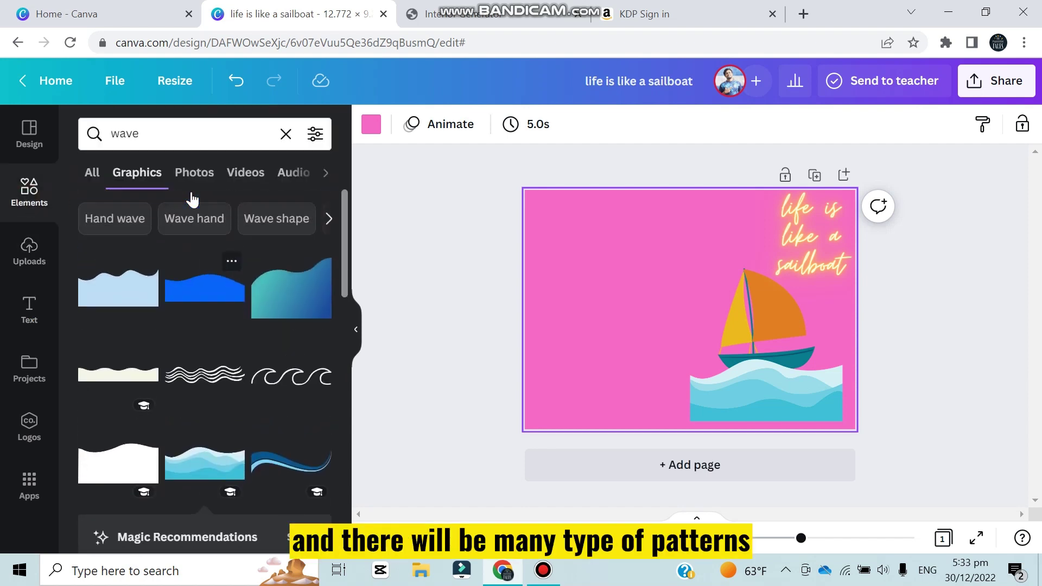
click(163, 135)
key(BackSpace)
key(BackSpace)
key(BackSpace)
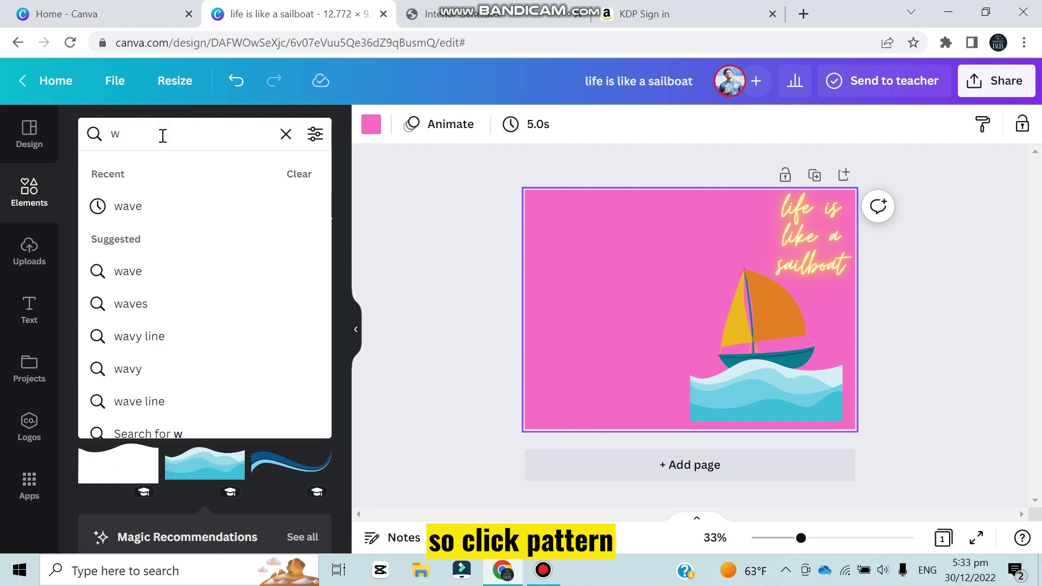
key(BackSpace)
text(pattern)
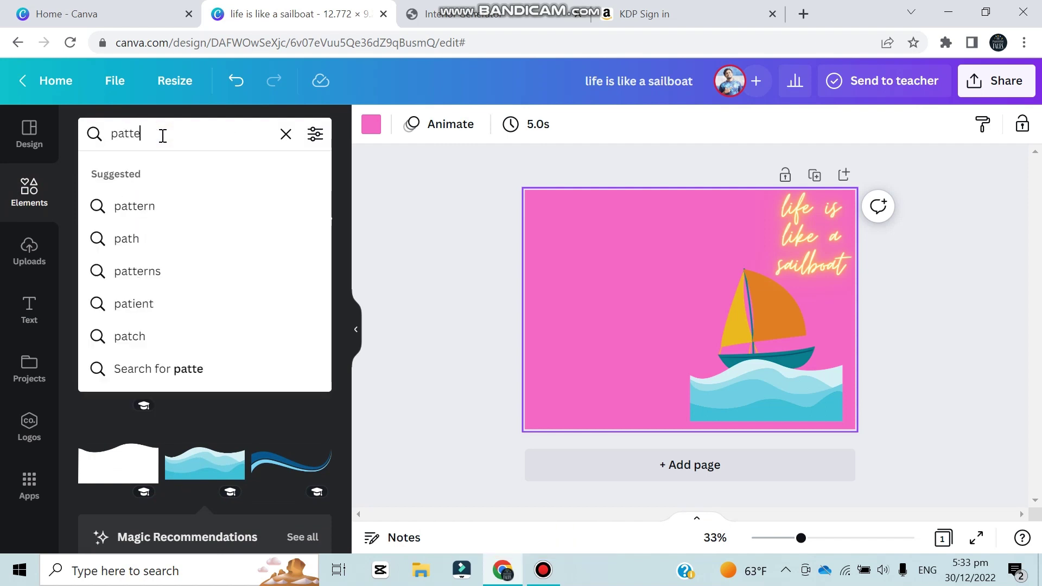
key(Return)
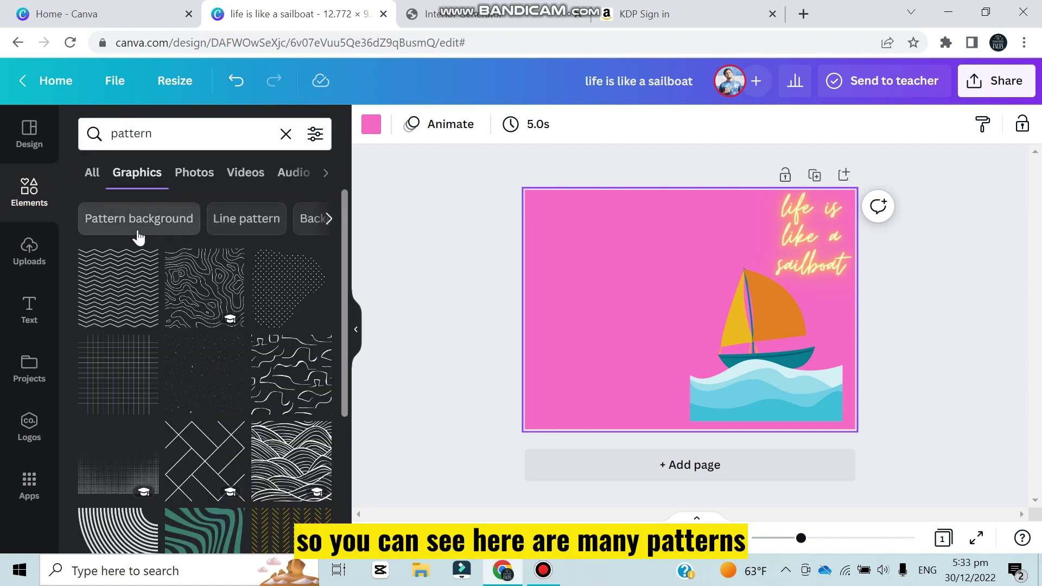
click(329, 220)
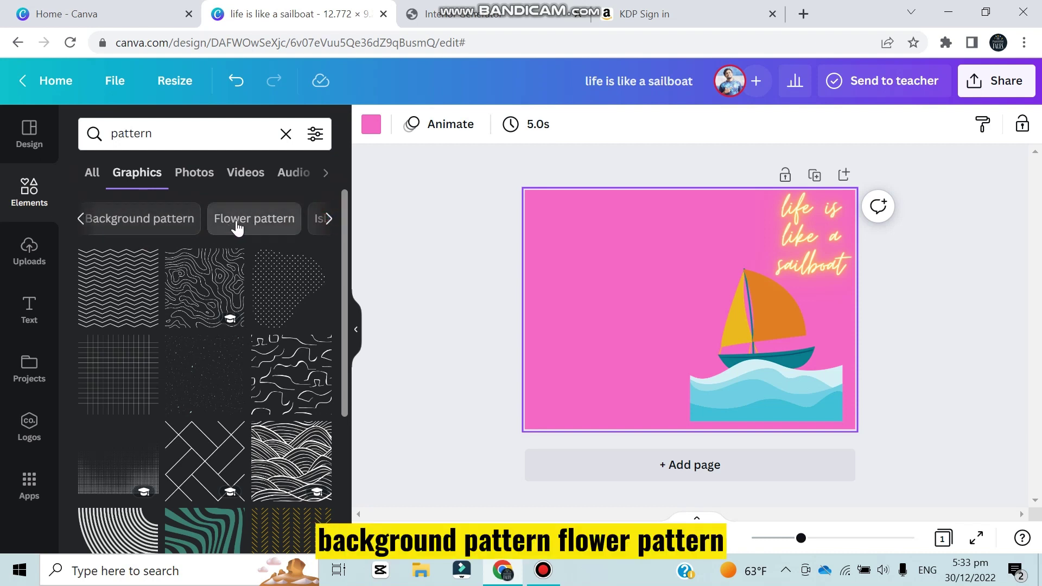
click(110, 226)
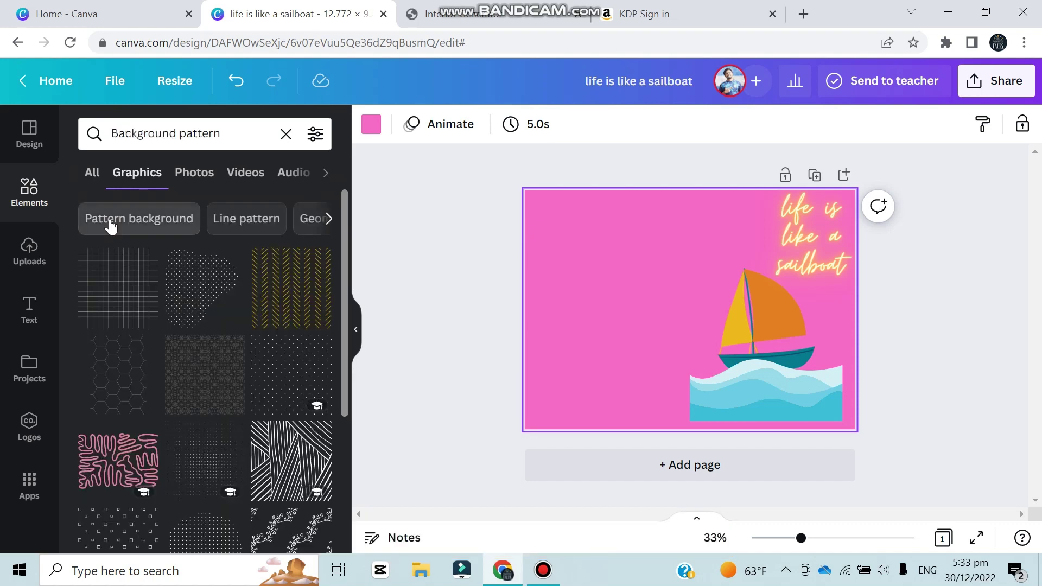
scroll(283, 383, down, 3)
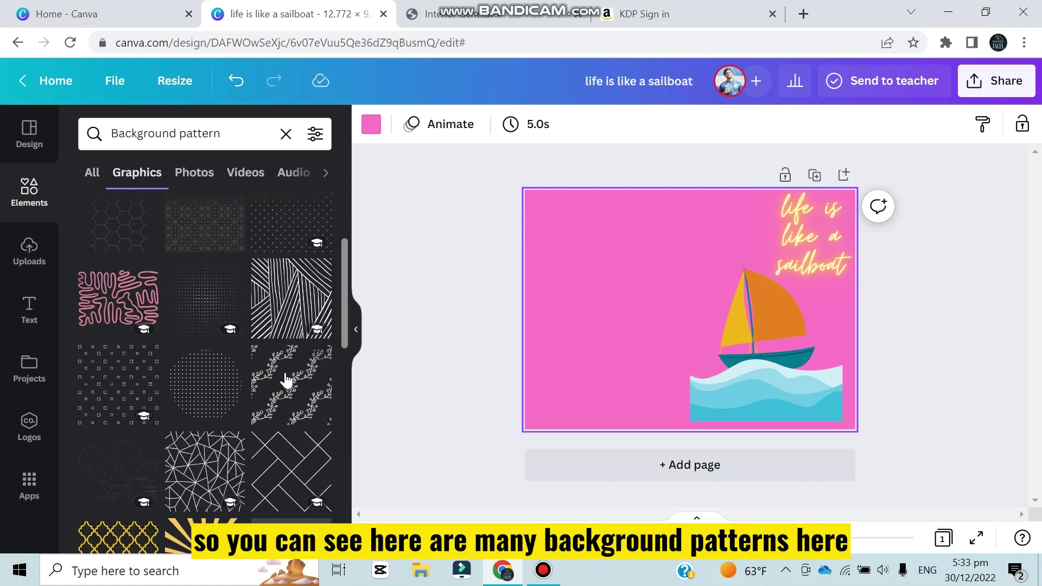
scroll(284, 374, down, 3)
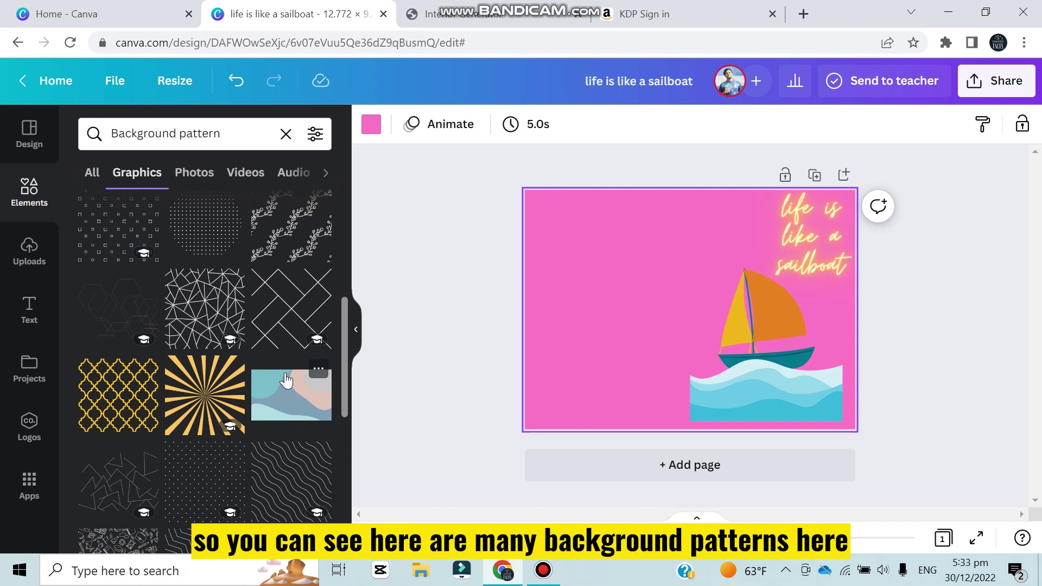
scroll(280, 380, up, 6)
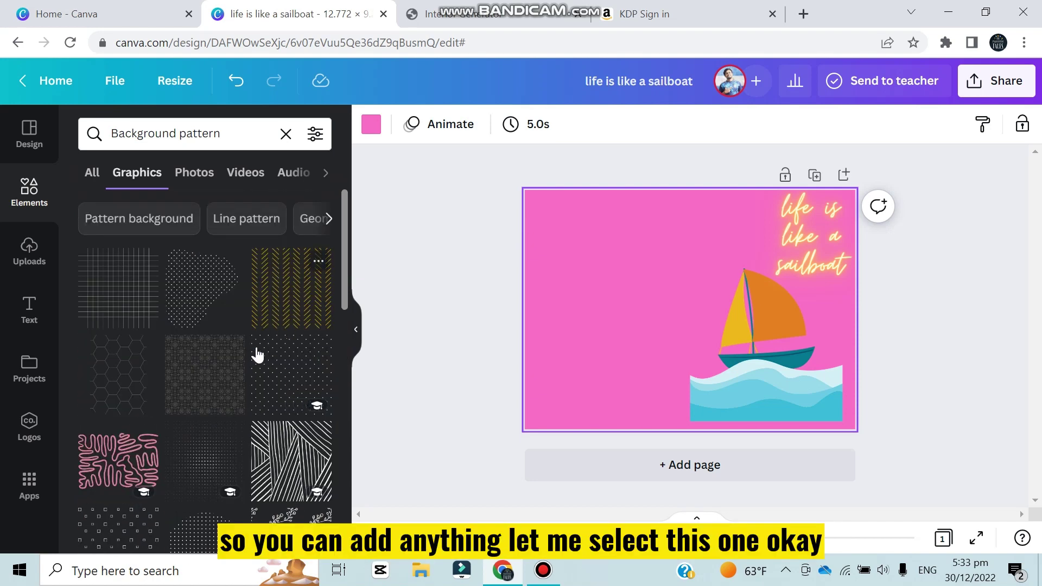
Step: Add the hexagon pattern, enlarge it, and snap it over the sailboat at the right edge
click(114, 381)
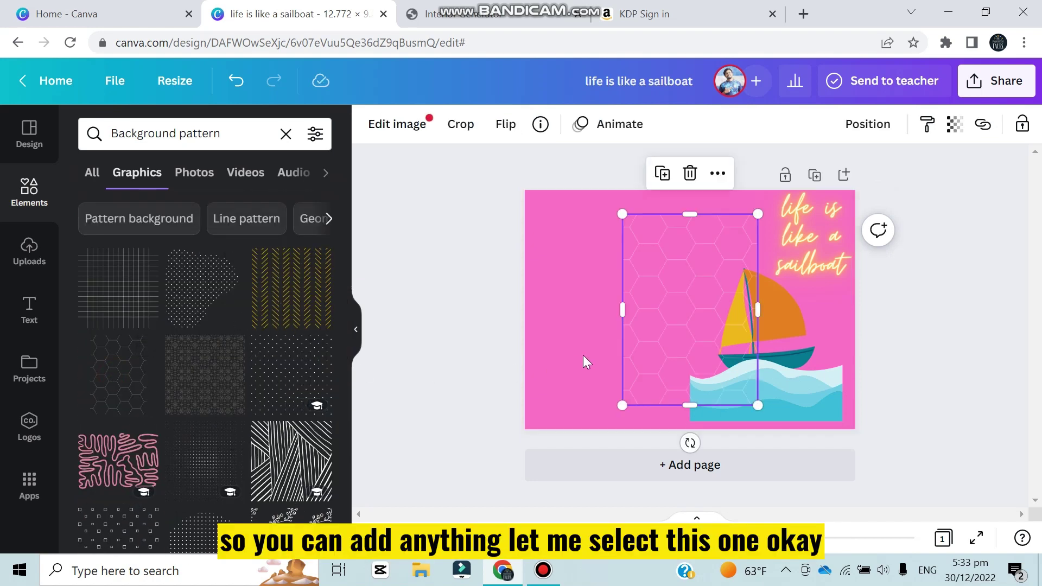
drag(758, 405, 780, 432)
drag(728, 388, 787, 380)
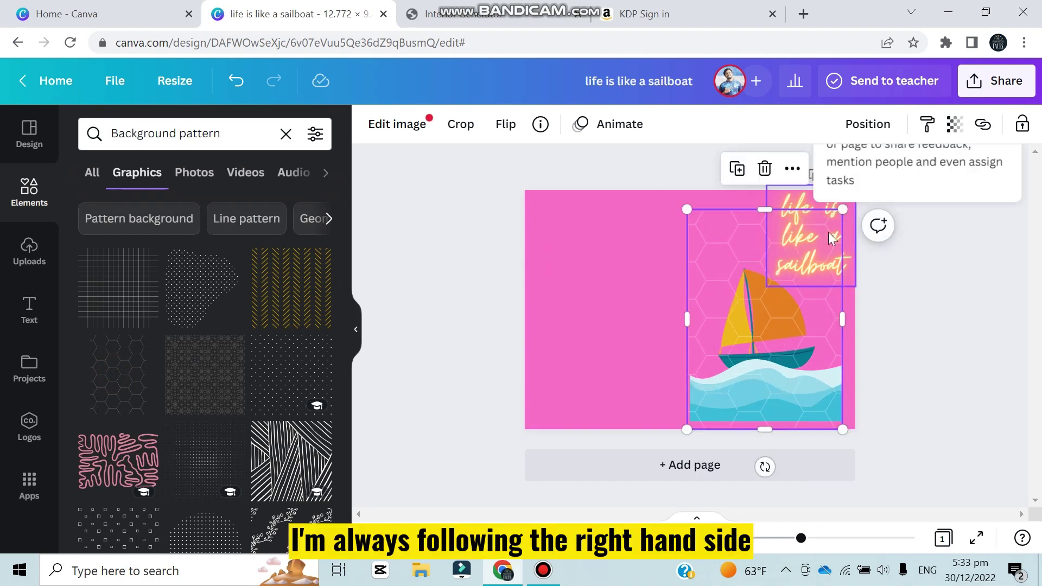
key(Escape)
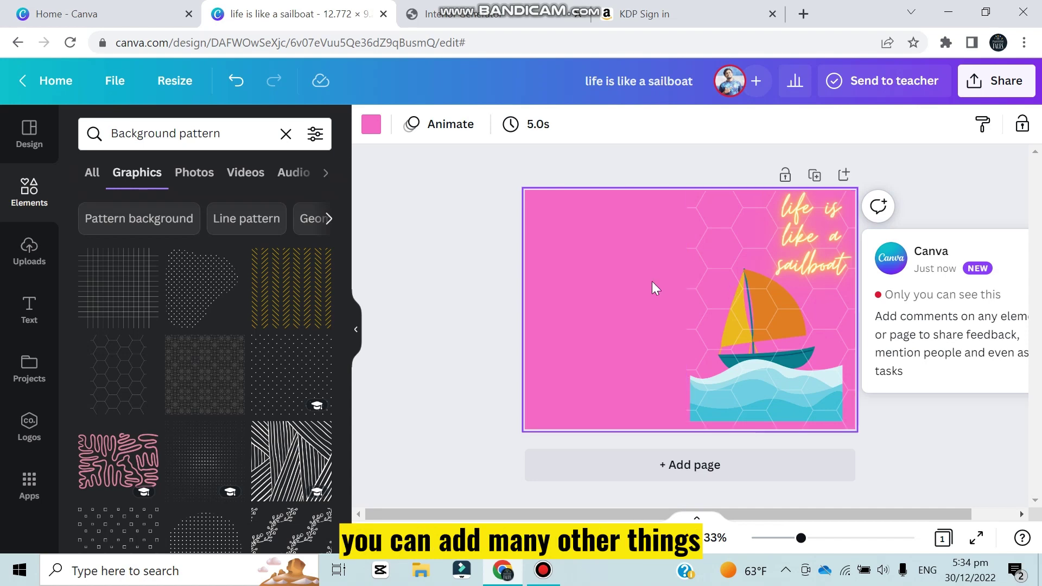
Step: Search Elements for 'particles' and filter the results to Graphics
click(92, 174)
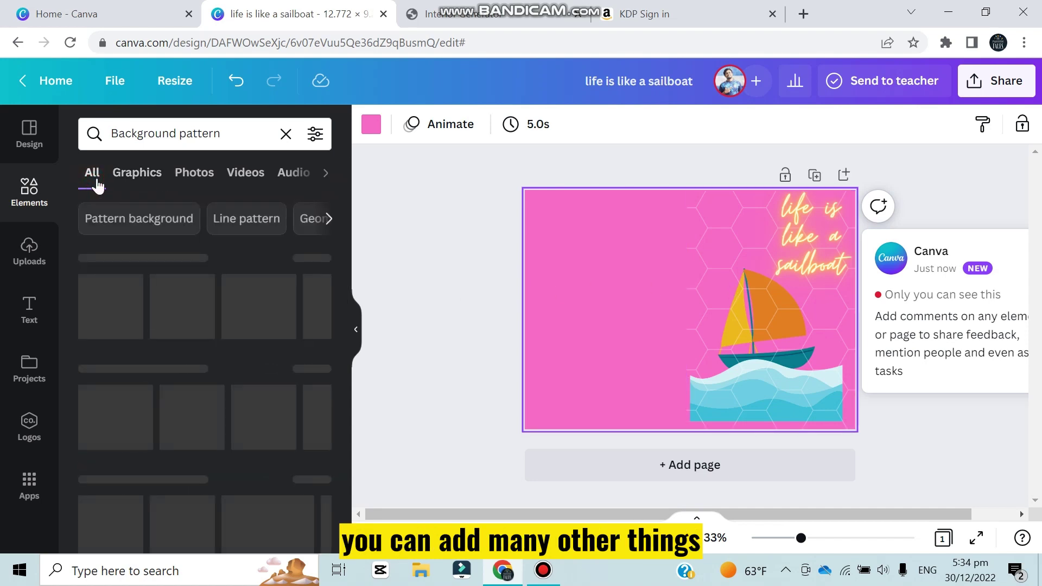
click(226, 133)
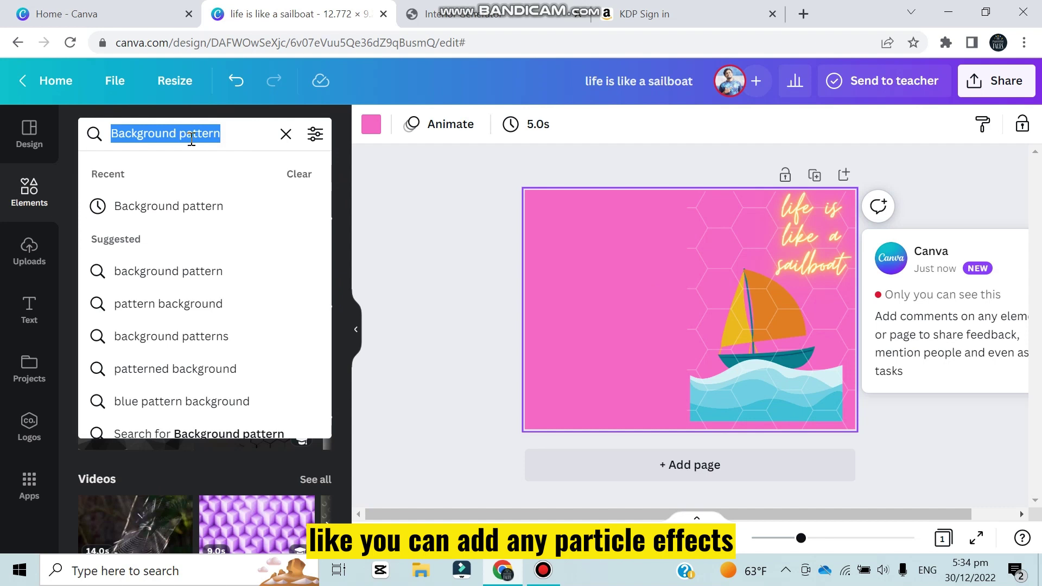
text(par)
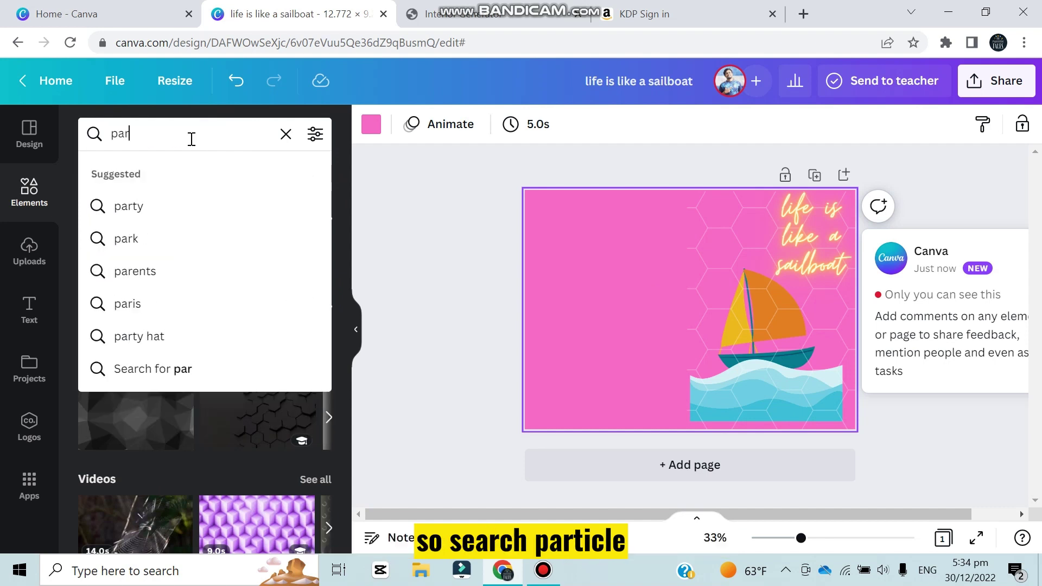
text(ticles)
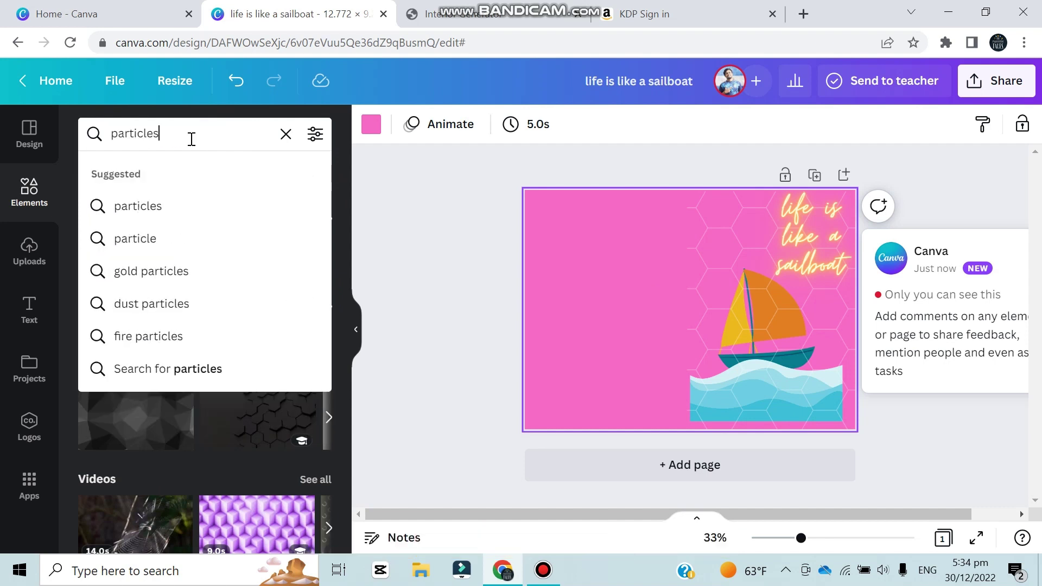
key(Return)
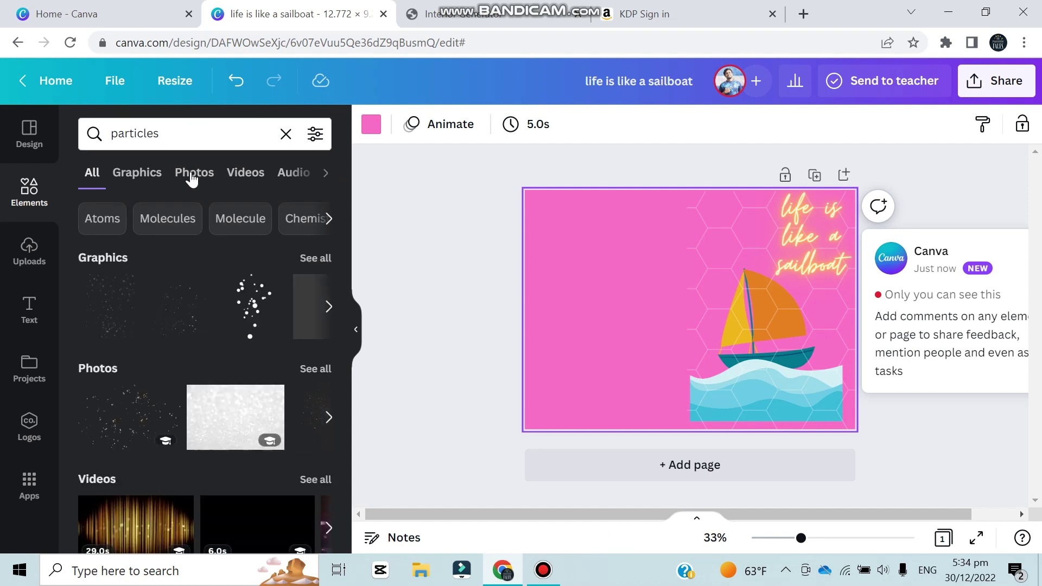
scroll(230, 298, down, 3)
scroll(230, 299, up, 3)
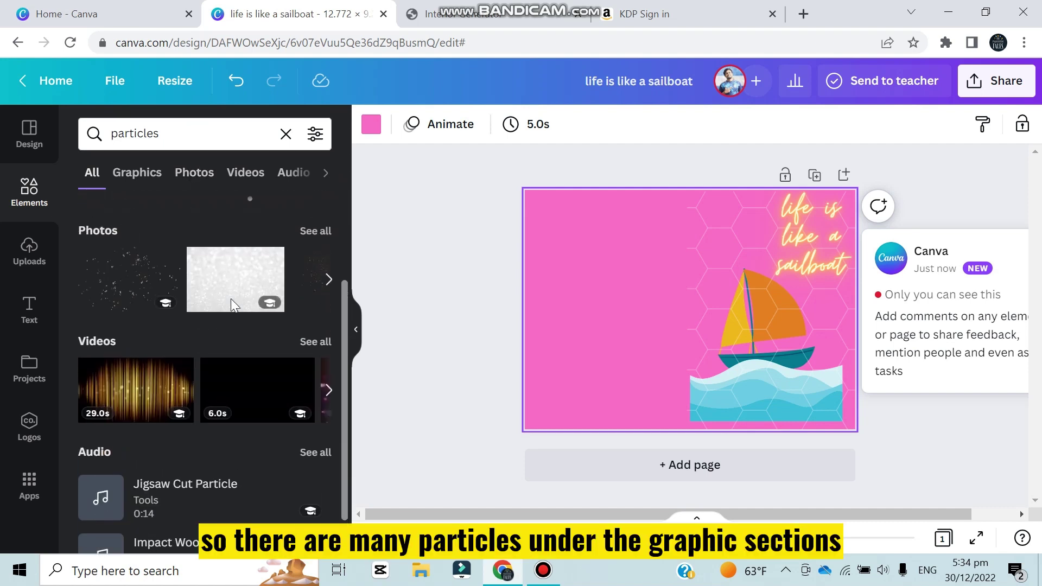
click(138, 173)
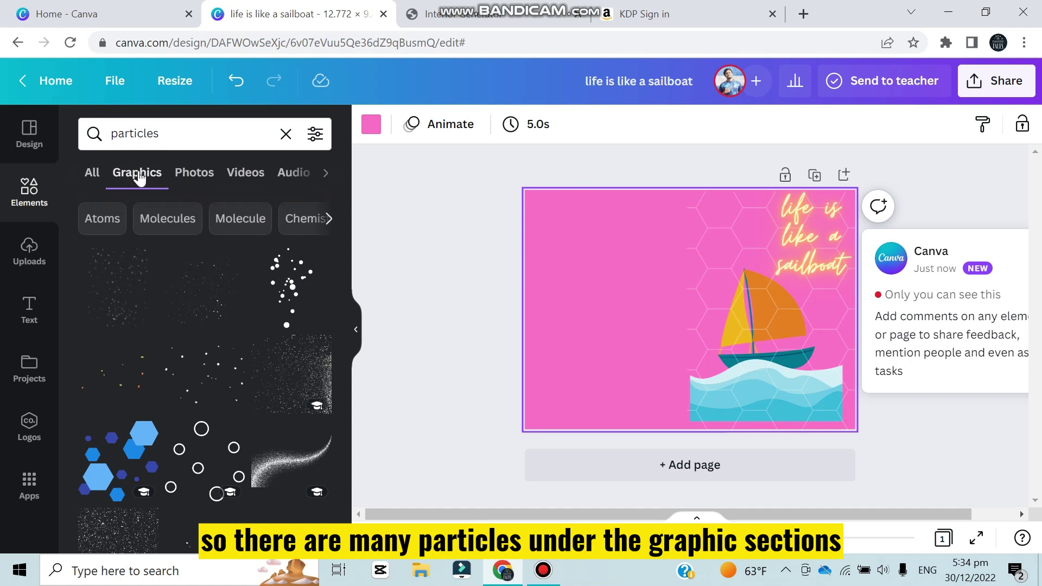
scroll(229, 290, down, 2)
Step: Add the blue hexagon particles graphic, move it near the top, and shrink it
click(116, 394)
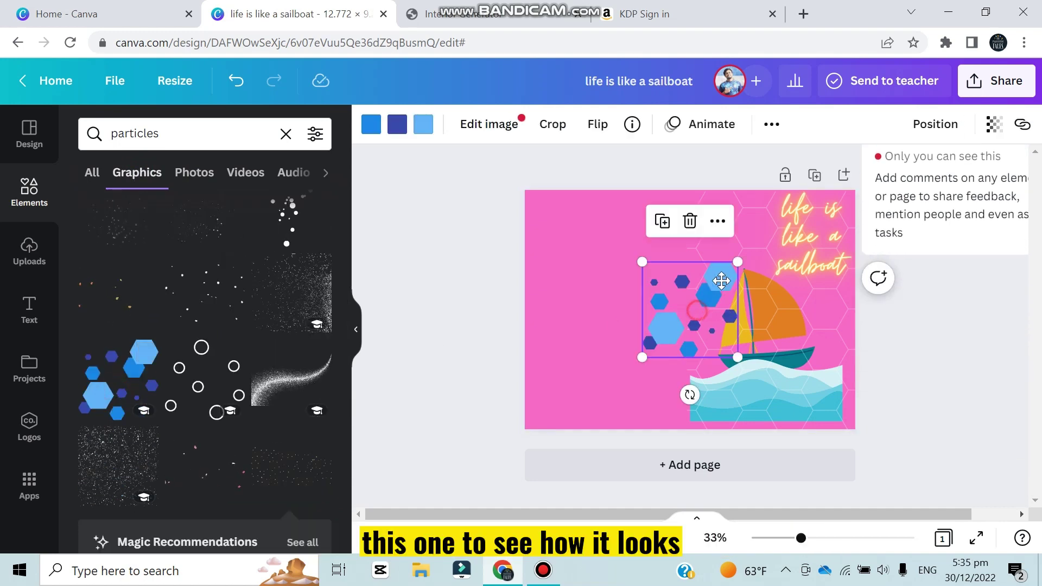
drag(721, 280, 741, 234)
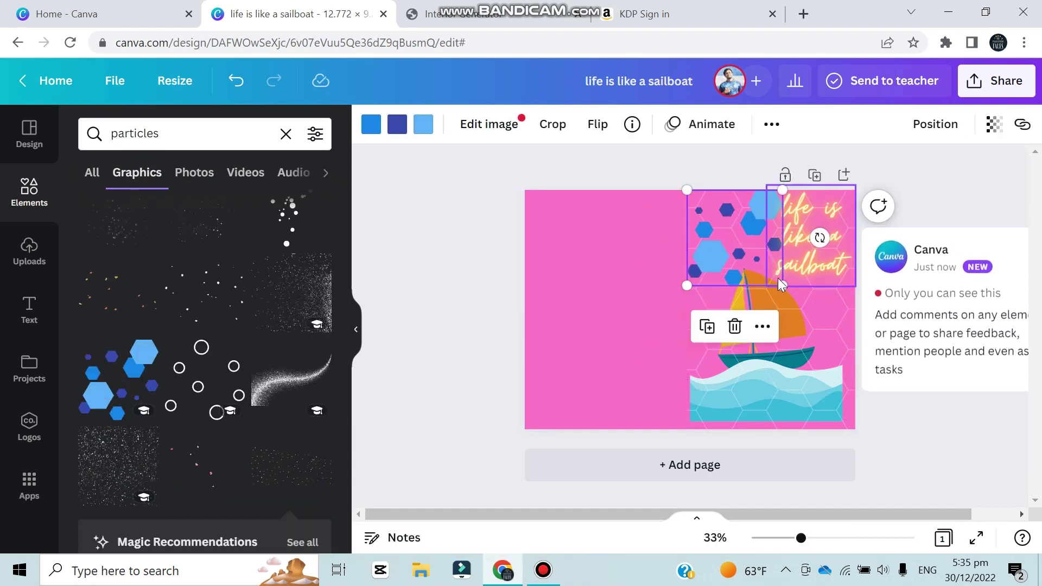
drag(783, 282, 753, 256)
click(675, 274)
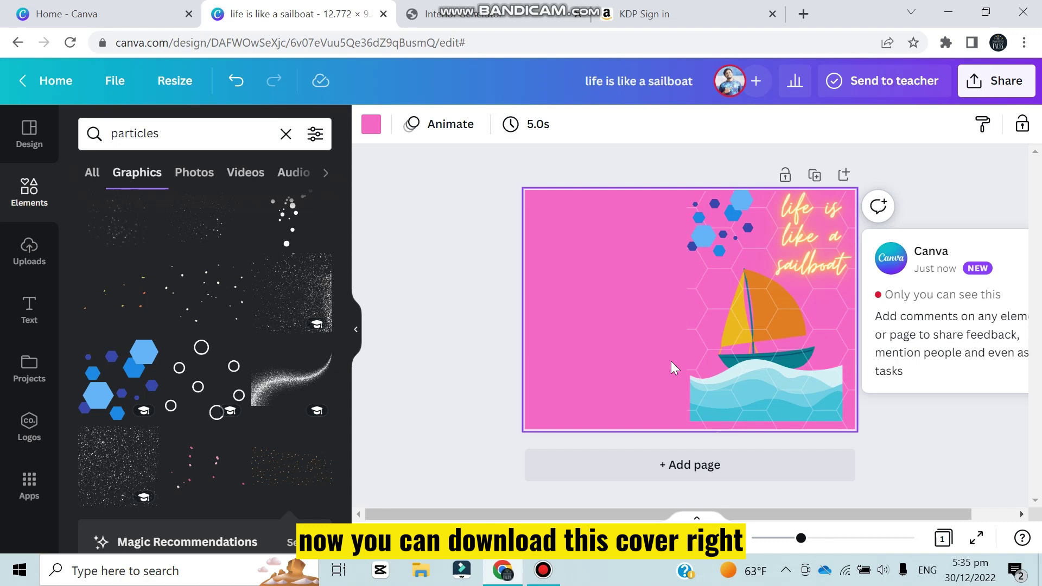
Step: Download the cover as the PNG 'life is like a sailboat.png' and close the Download panel
click(115, 81)
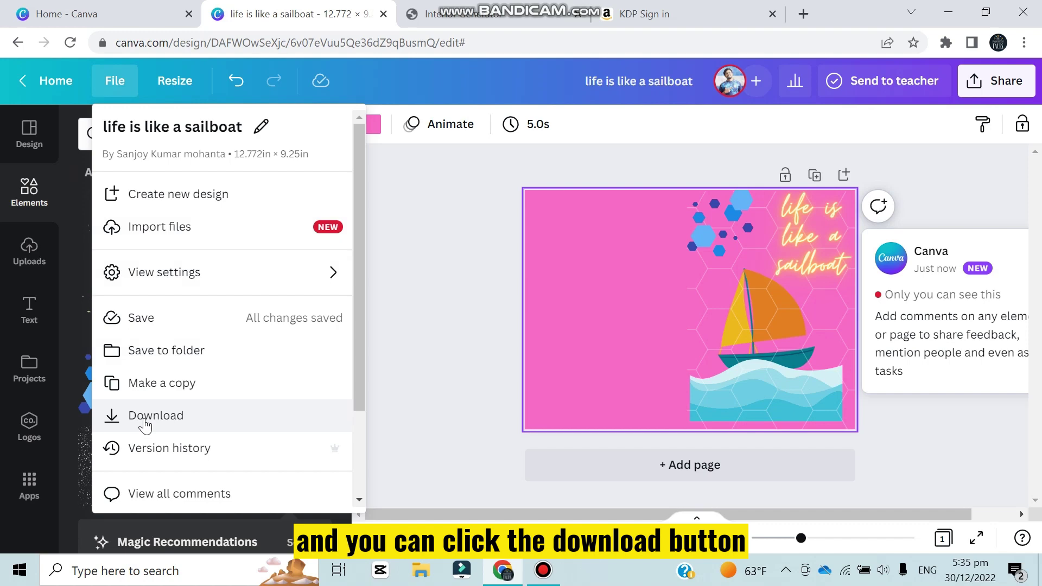
click(145, 416)
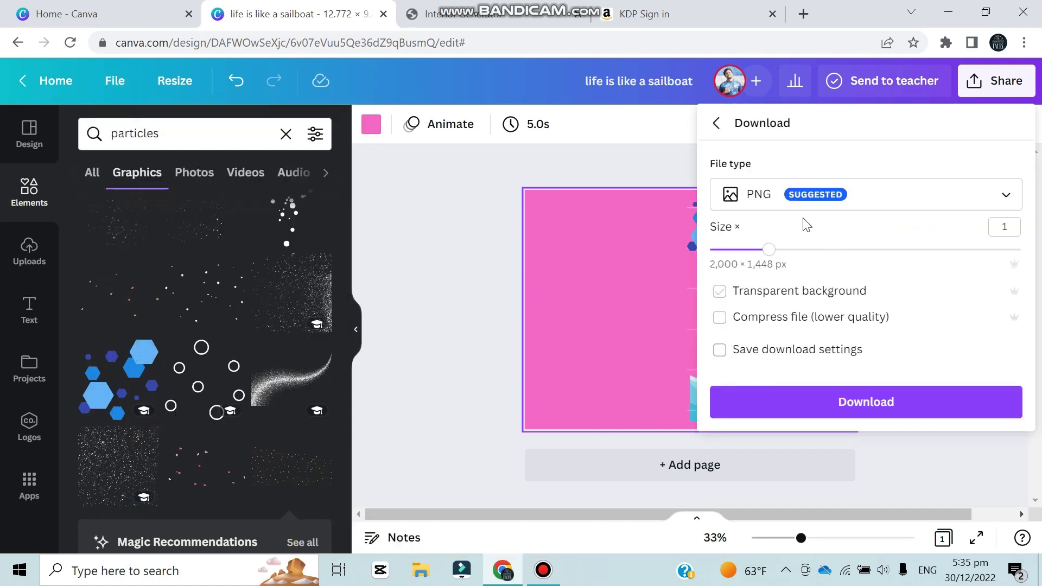
click(854, 414)
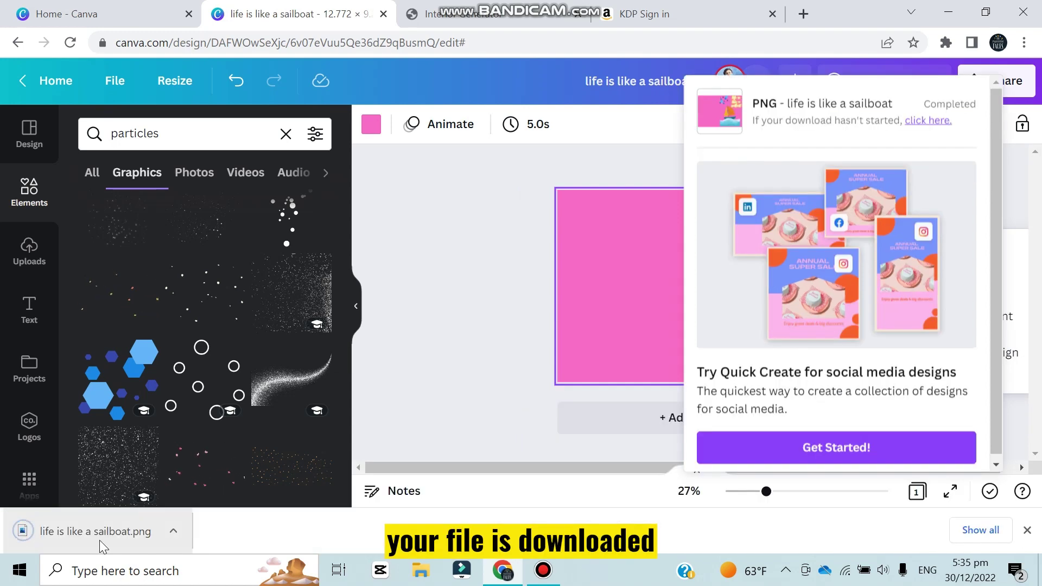
click(461, 275)
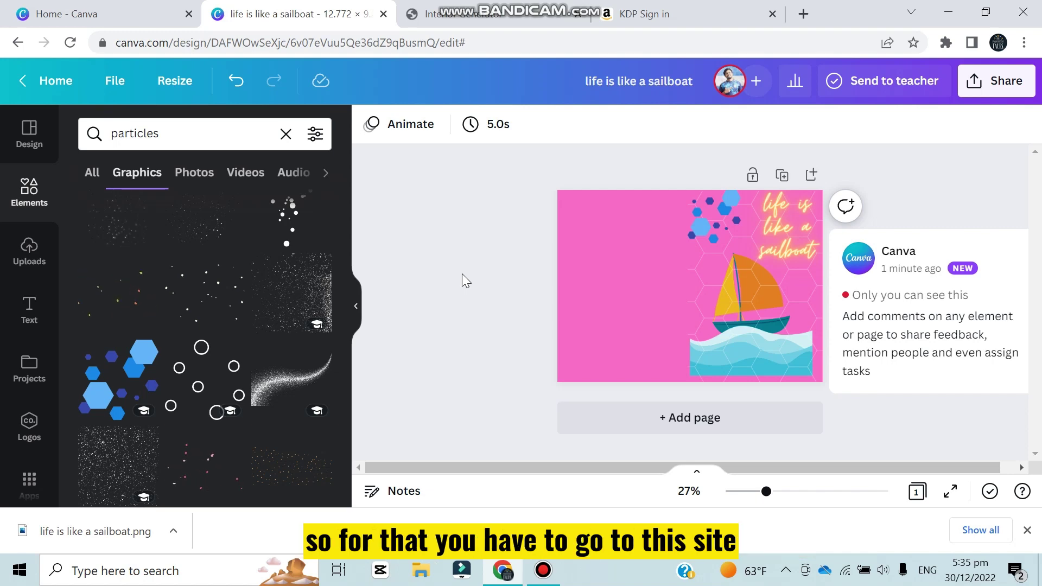
Step: In Bookbolt's Interior Generator, choose the Paperback 6 x 9 trim size and focus Page count
click(452, 11)
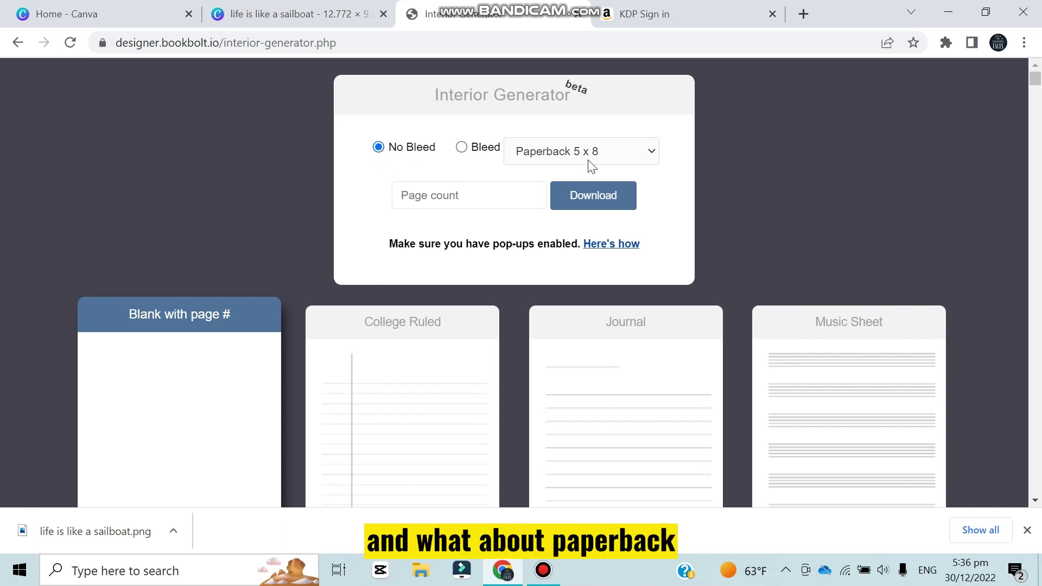
click(642, 157)
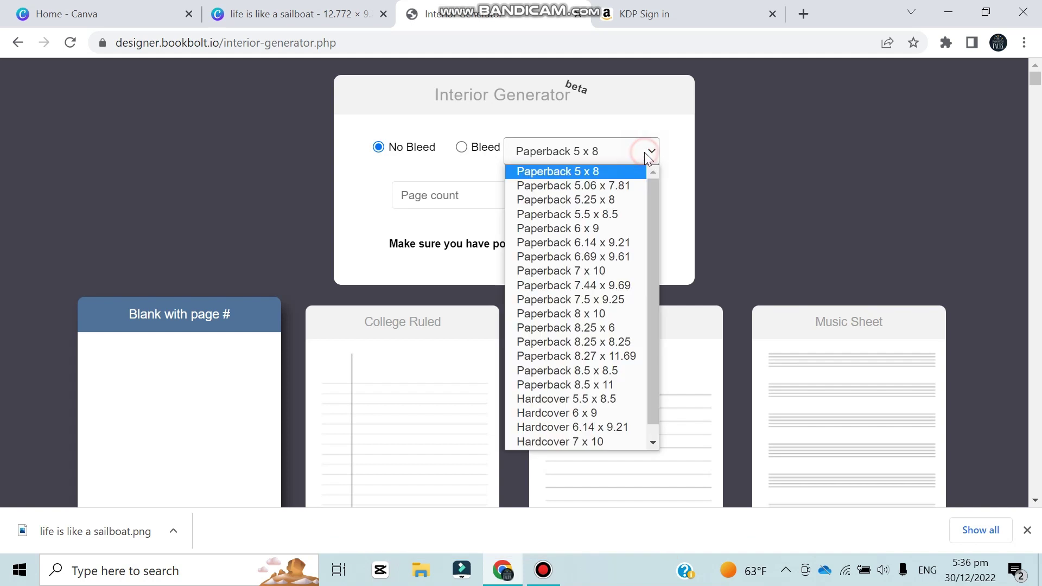
click(565, 229)
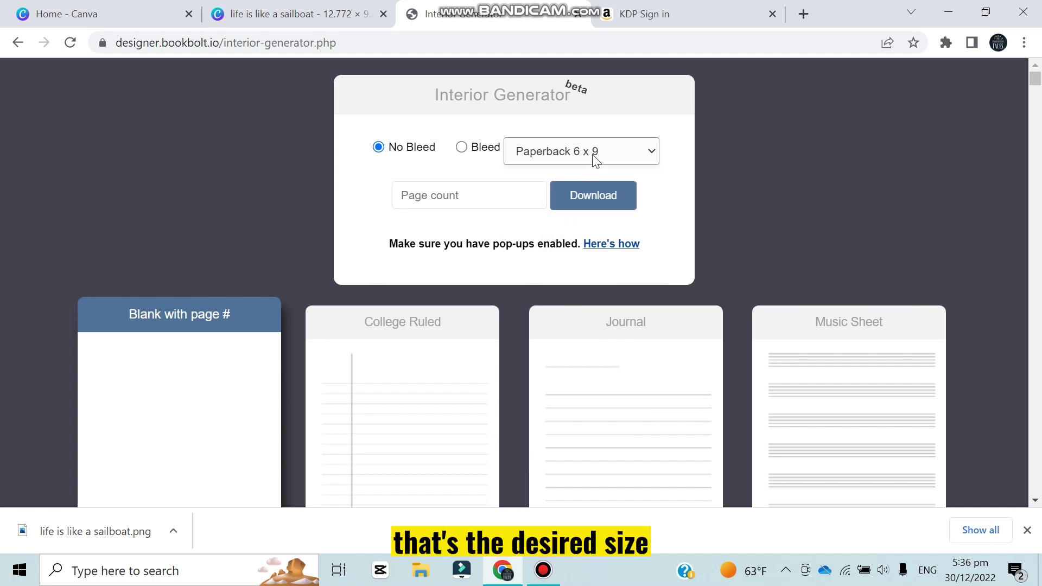
click(466, 196)
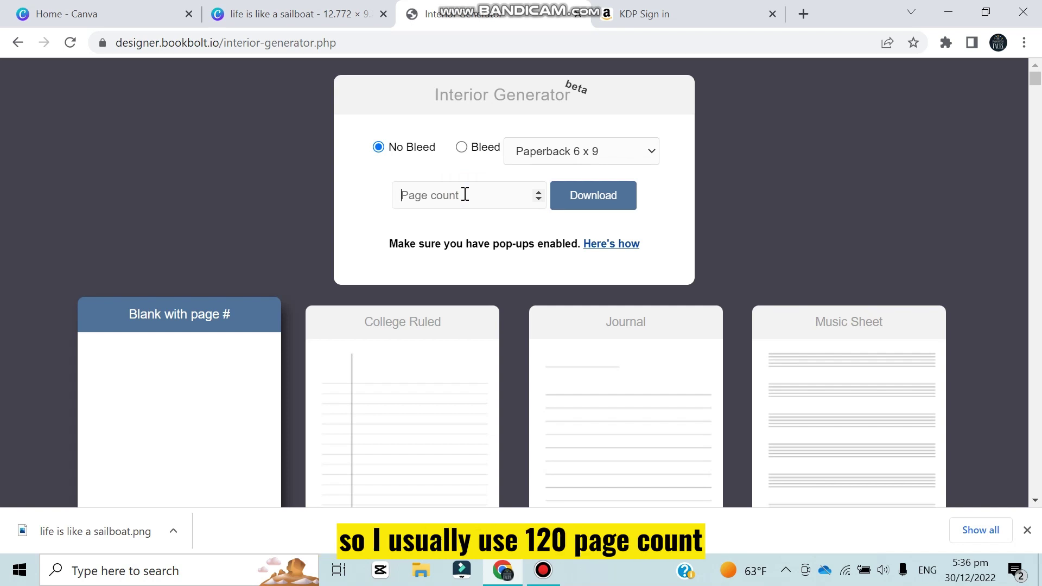
Step: Enter a page count of 120, pick the Journal template, and download the interior PDF
text(120)
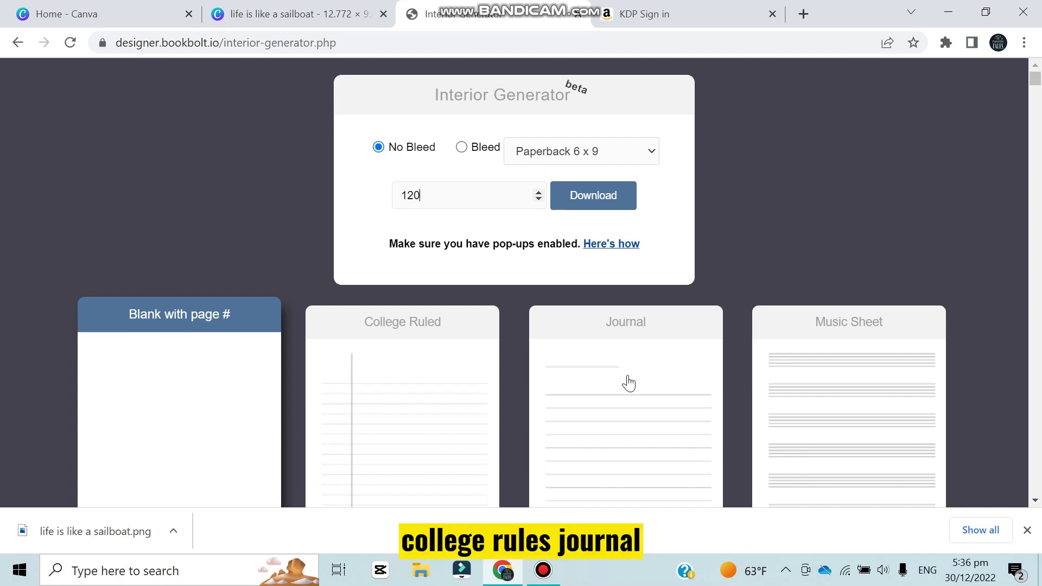
scroll(817, 377, down, 8)
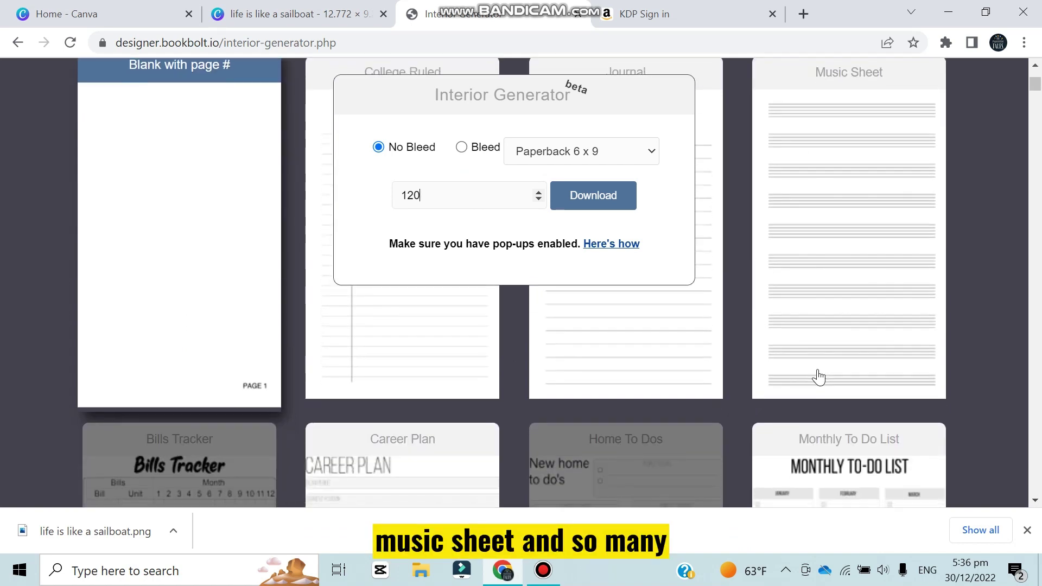
scroll(821, 387, up, 6)
scroll(820, 387, up, 2)
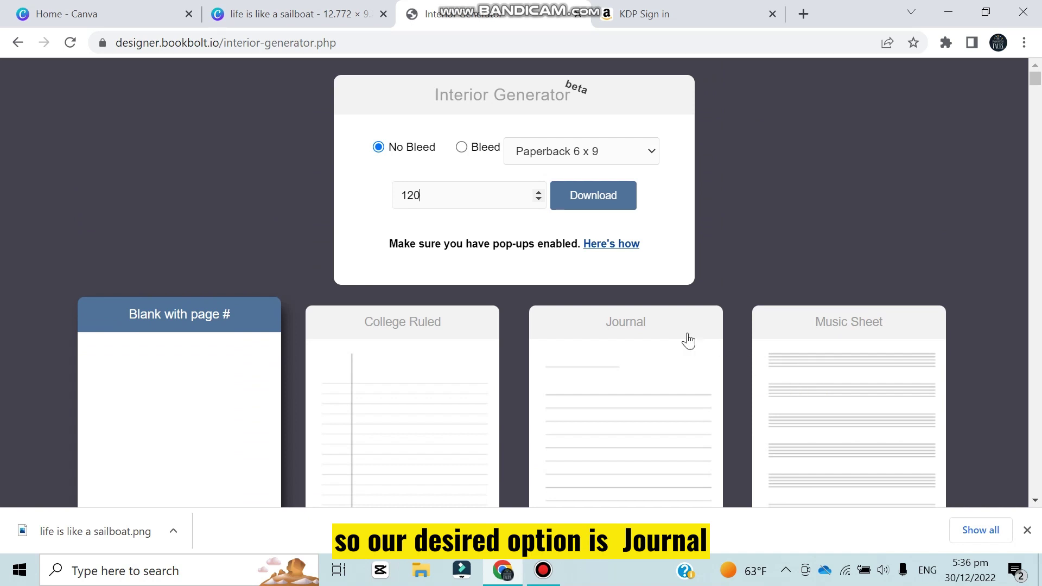
click(608, 402)
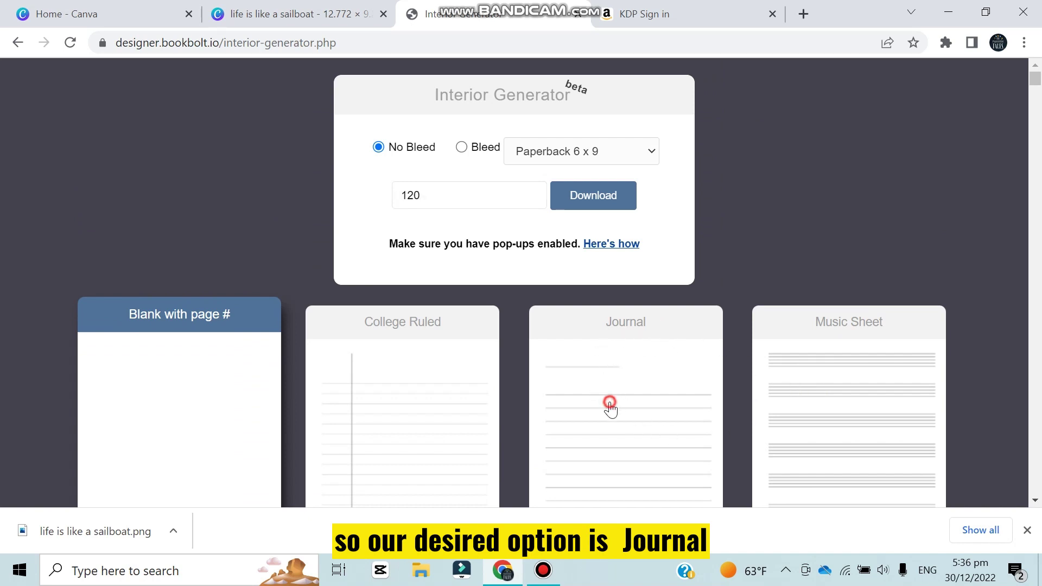
click(589, 204)
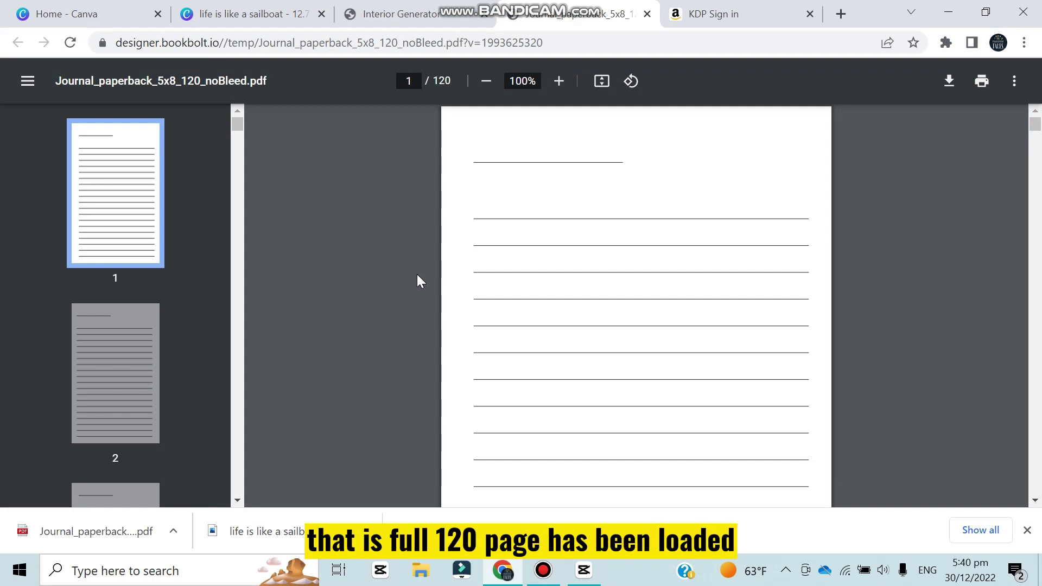
Step: Save a copy of the Journal interior PDF into the 15 16 tutorial folder
scroll(437, 305, down, 8)
scroll(437, 304, up, 4)
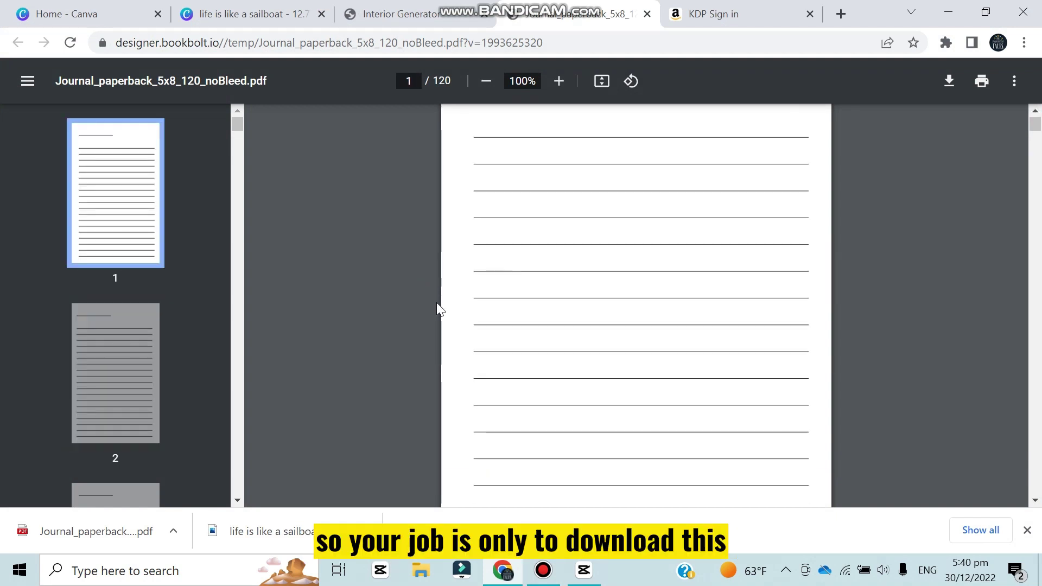
scroll(438, 304, down, 4)
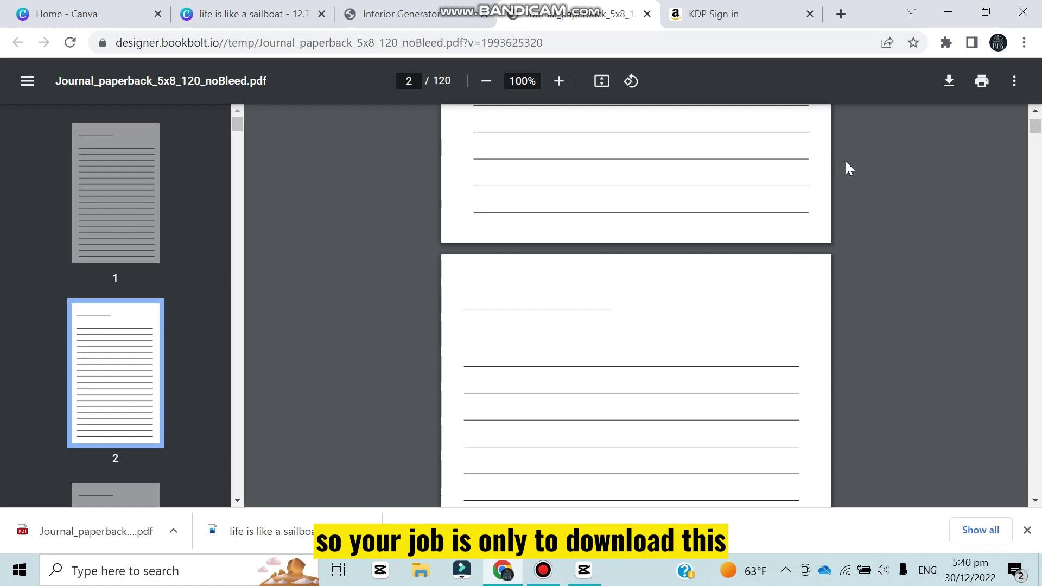
click(950, 87)
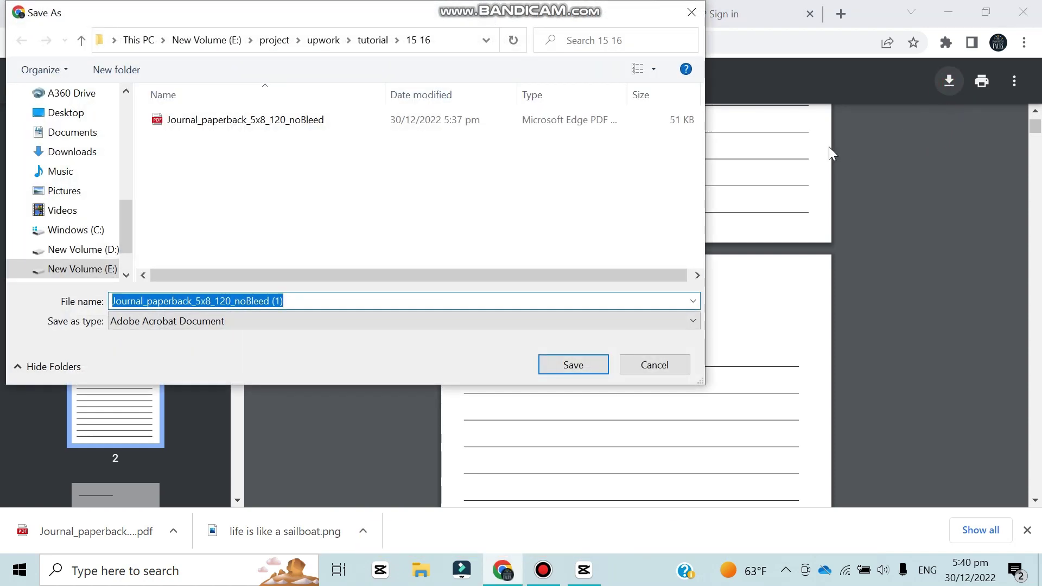
click(573, 367)
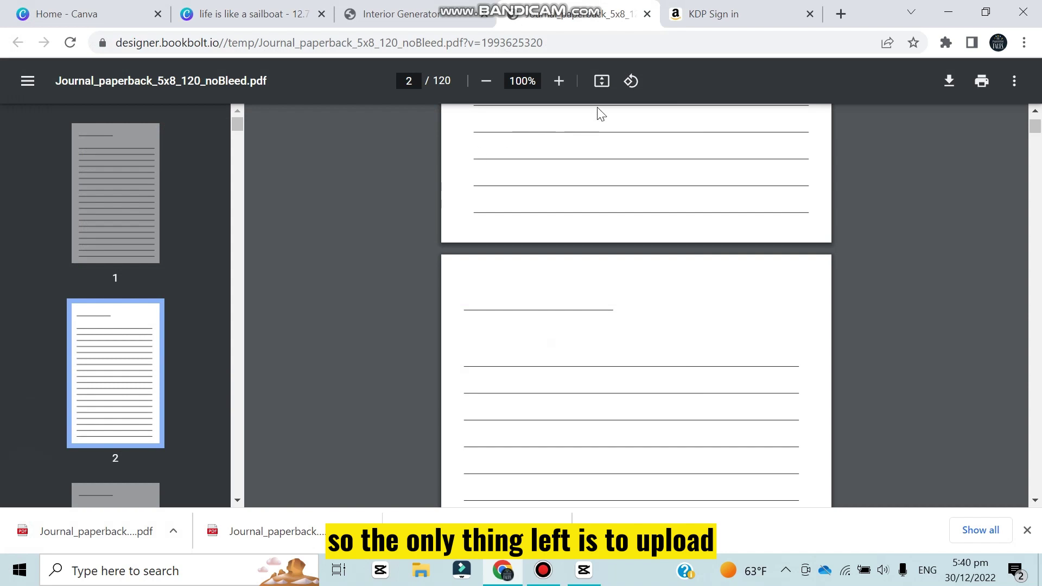
Step: Sign into Amazon KDP and start creating a new title from the Bookshelf
click(714, 18)
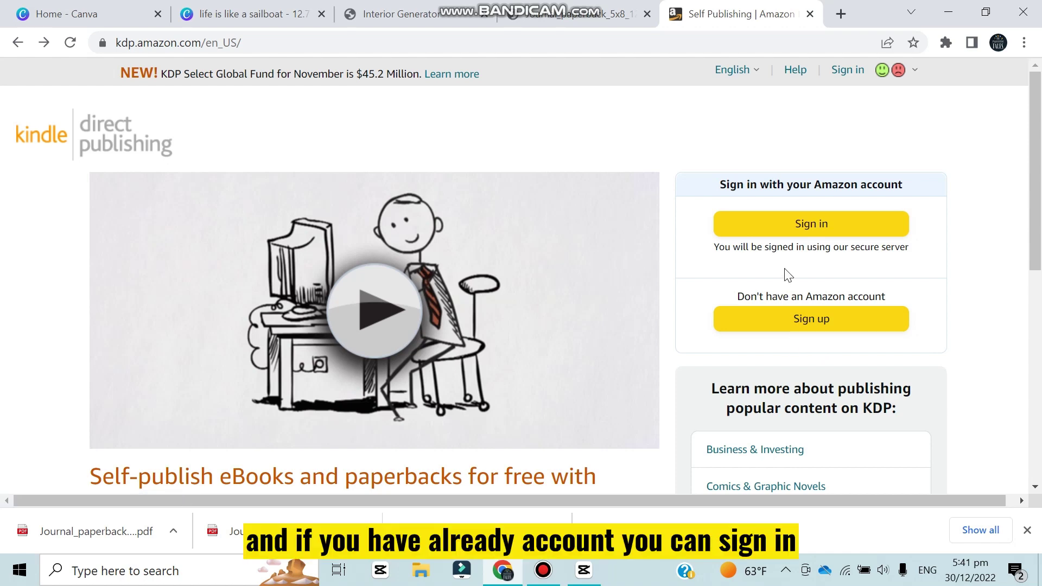
click(804, 230)
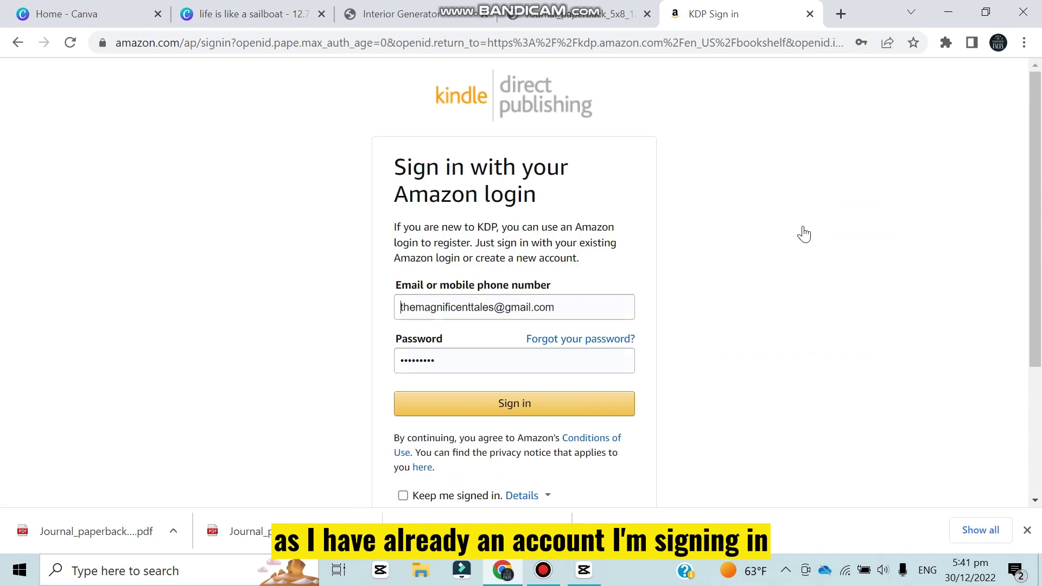
click(562, 408)
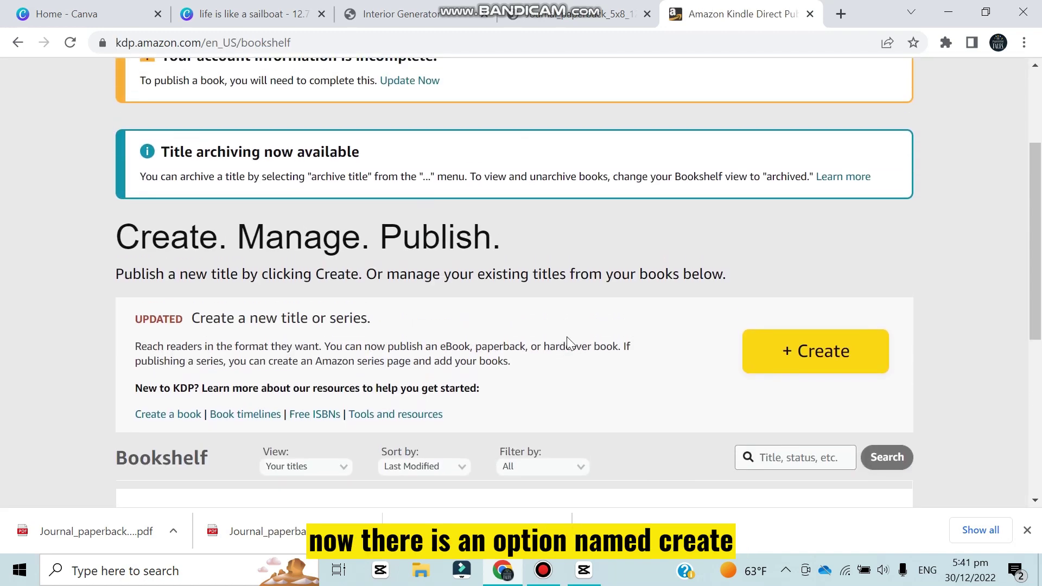
click(809, 356)
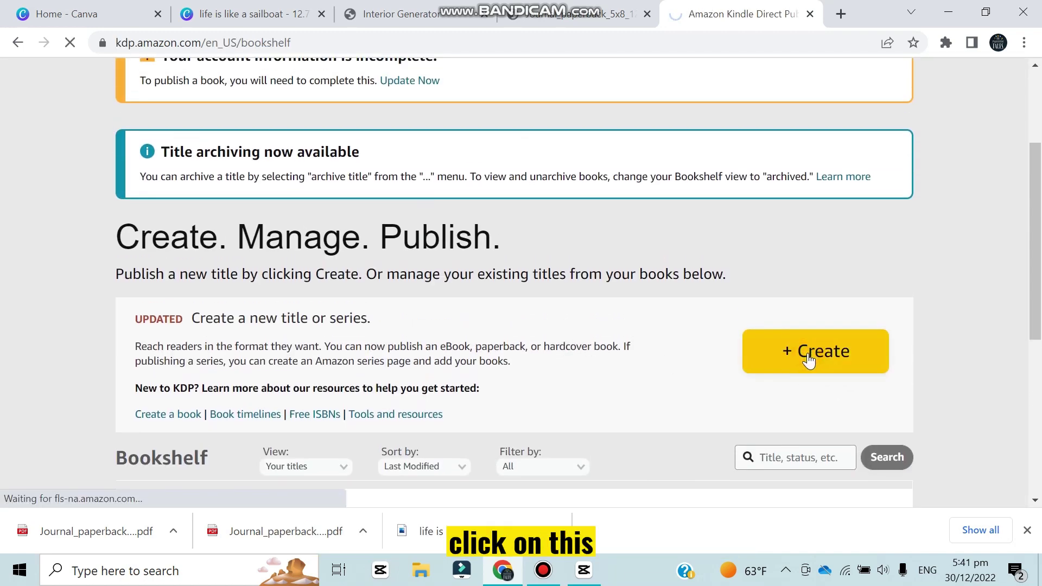
scroll(763, 369, down, 3)
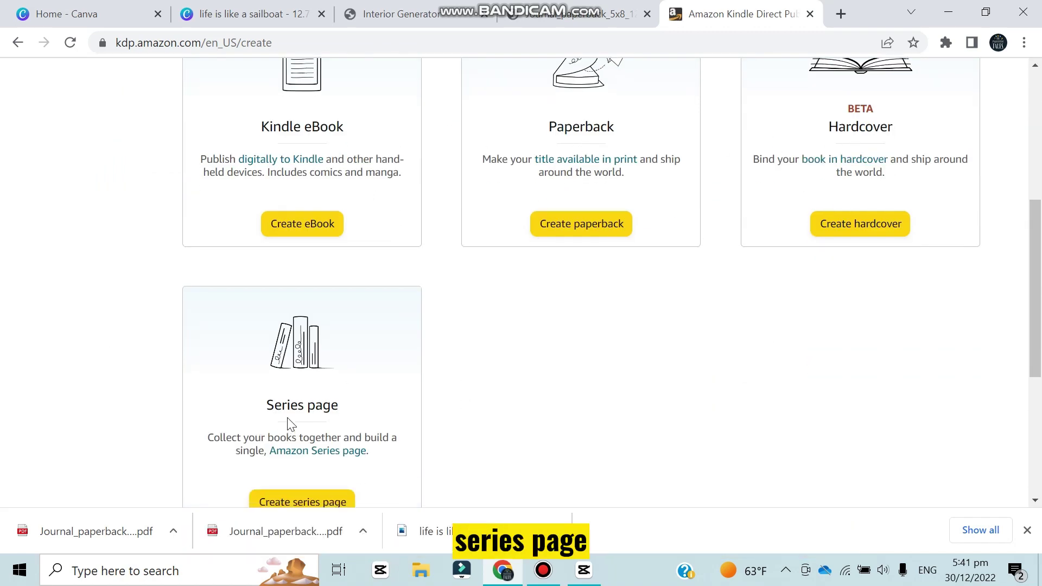
scroll(429, 408, up, 3)
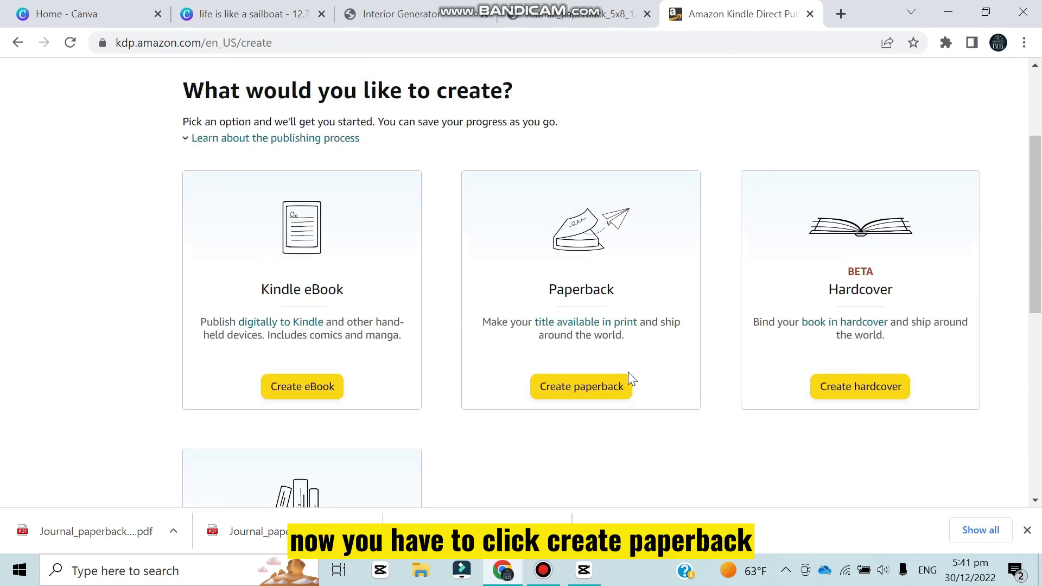
Step: Start a new paperback and enter the book title 'sail boat book cov'
click(581, 393)
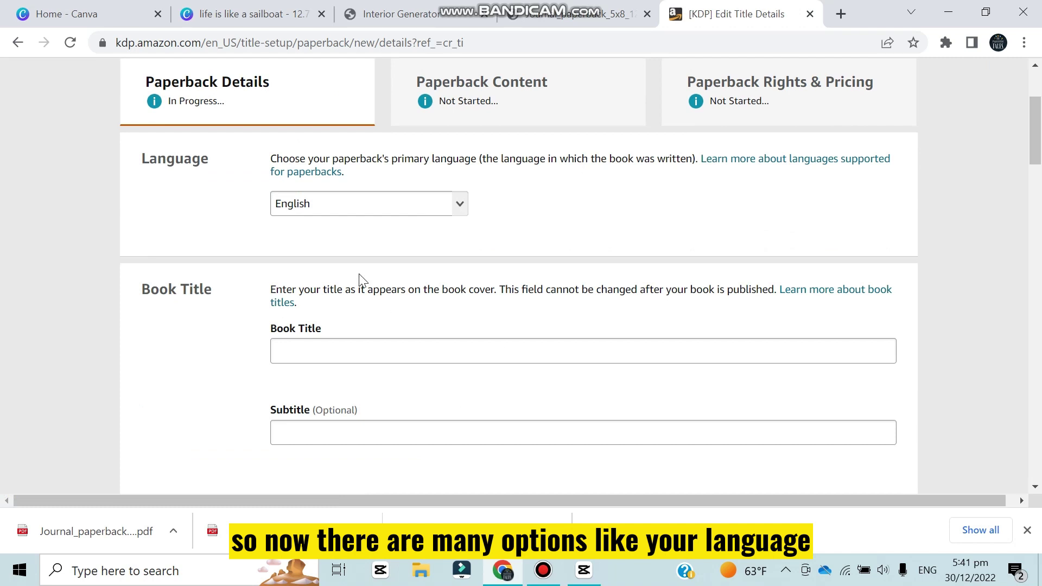
scroll(397, 255, down, 3)
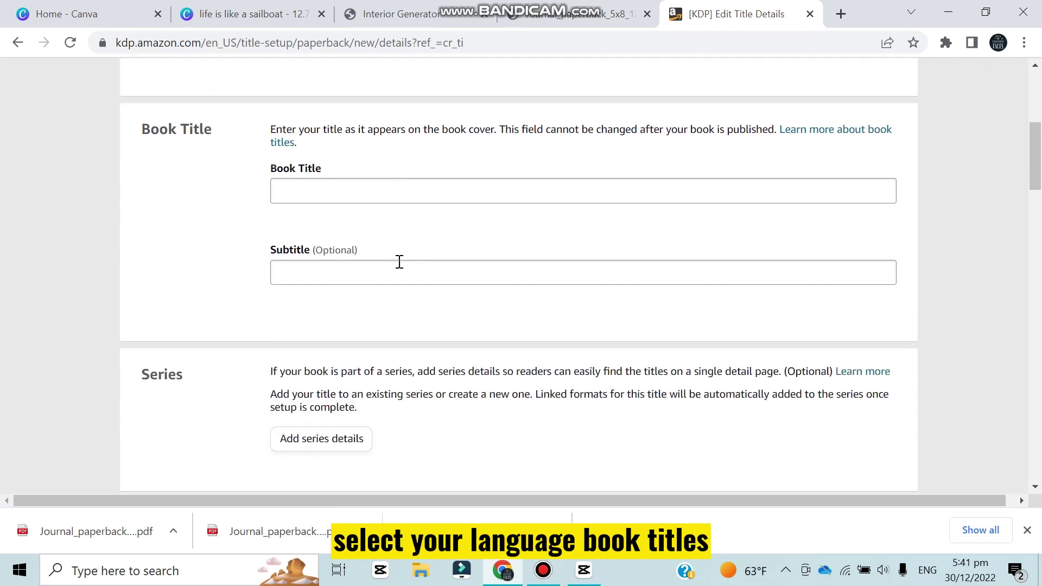
click(360, 194)
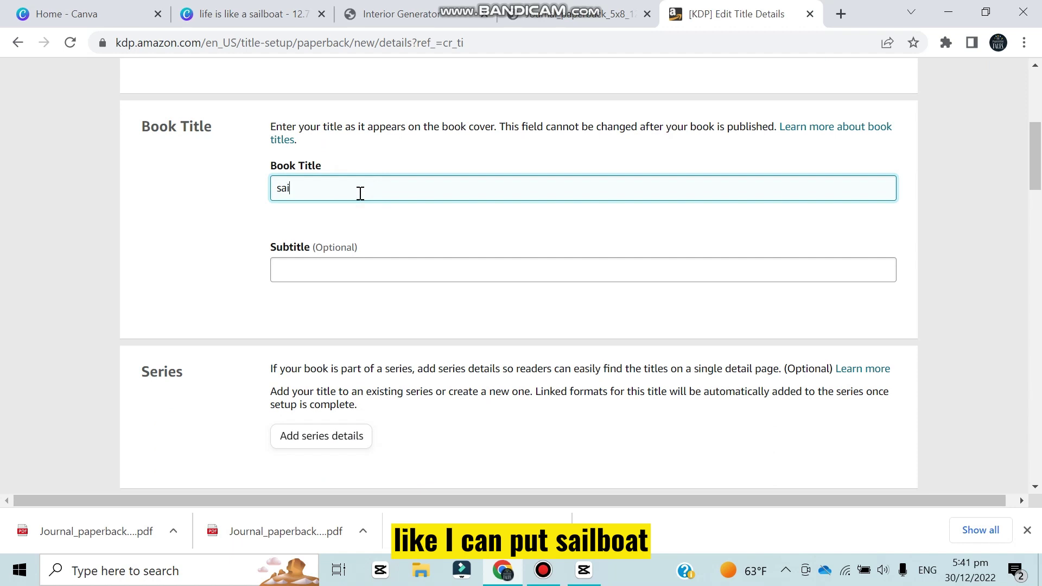
text(sail boat book c)
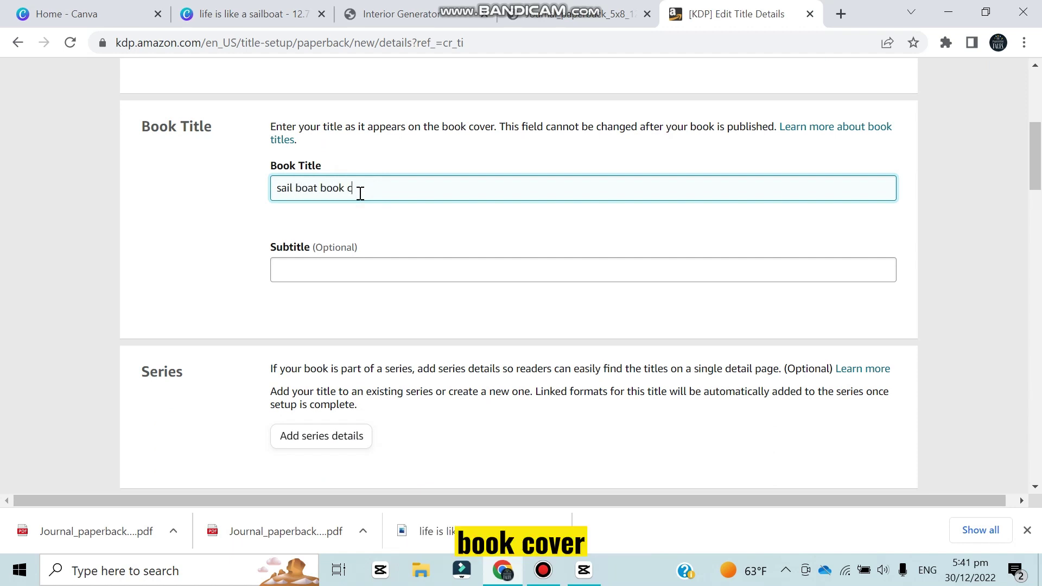
text(over)
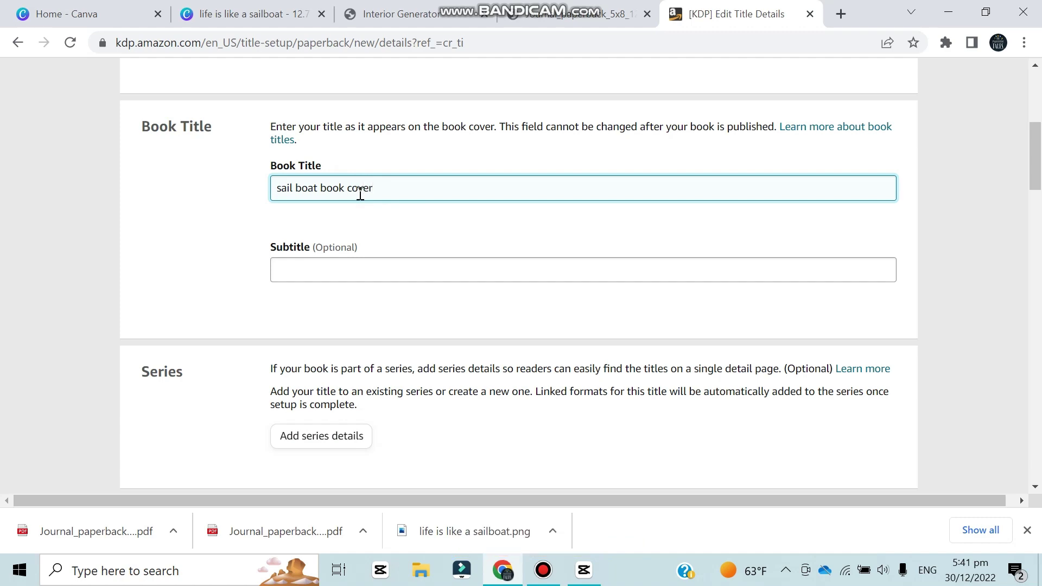
scroll(360, 194, down, 5)
scroll(360, 194, up, 3)
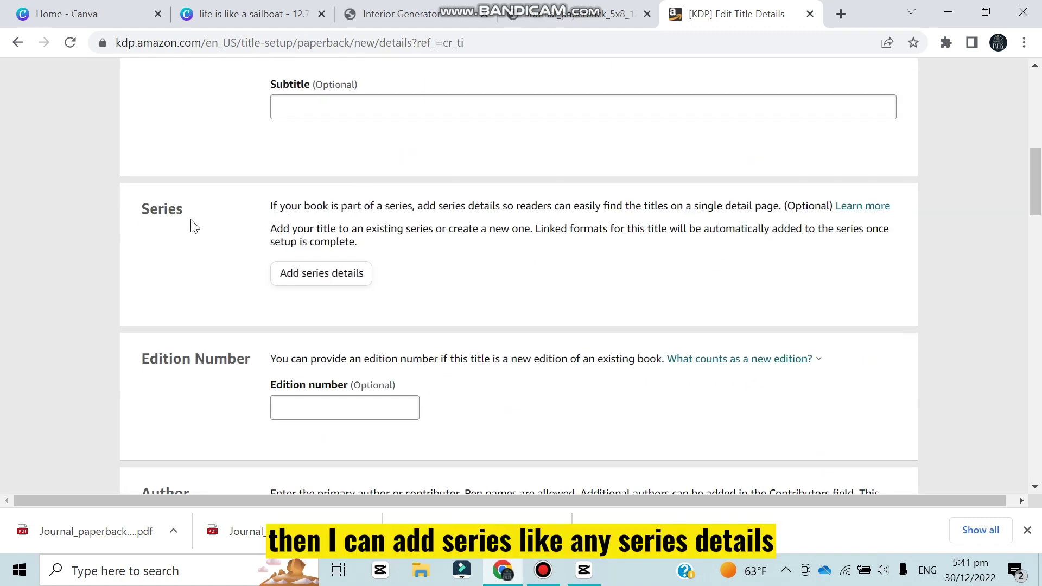
Step: Enter the primary author's first name in the Author section
click(295, 277)
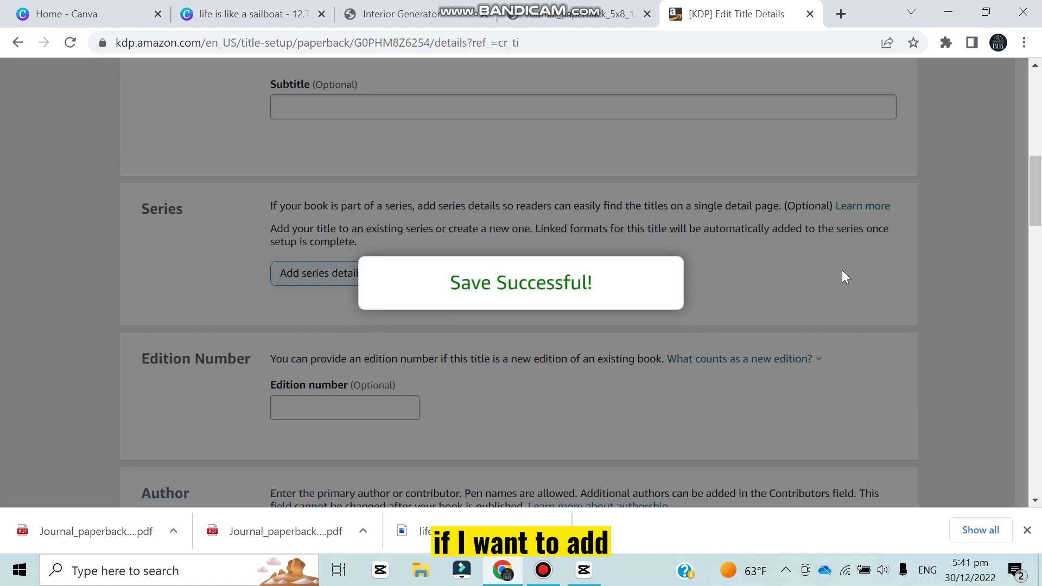
scroll(231, 229, down, 6)
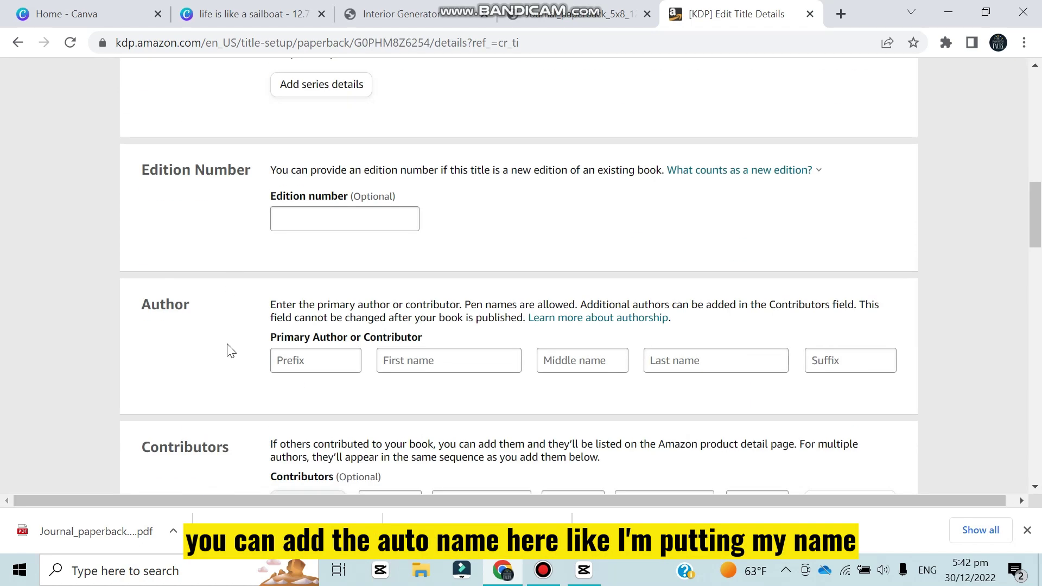
click(313, 365)
click(403, 361)
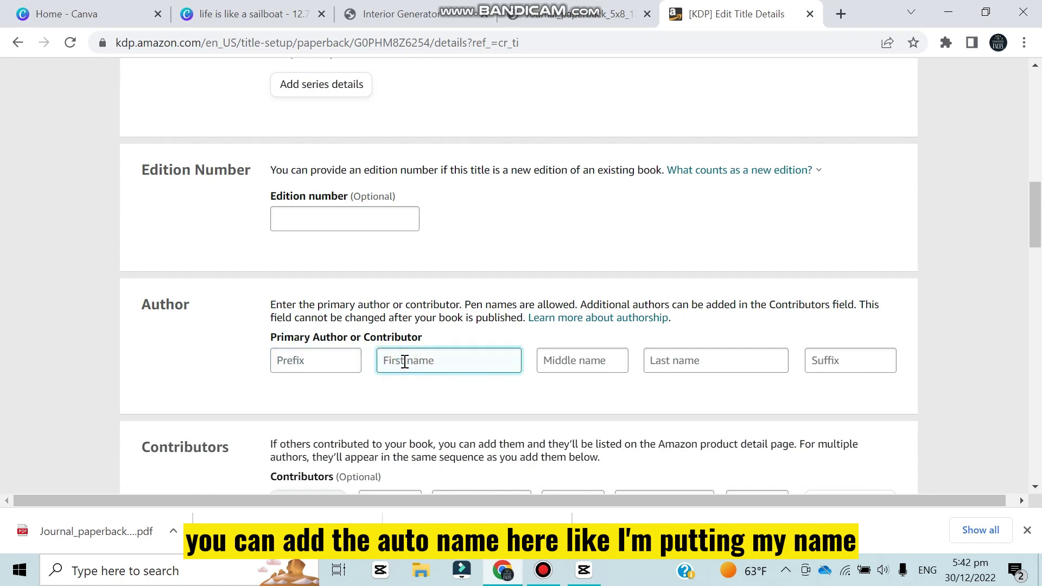
text(sanjoy)
scroll(444, 284, down, 4)
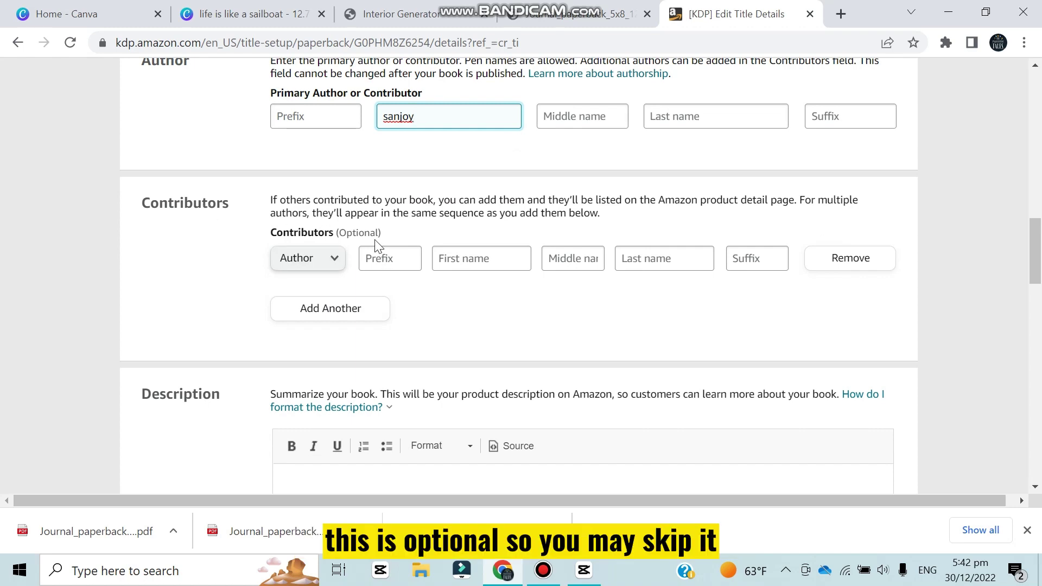
scroll(372, 249, up, 3)
scroll(376, 252, down, 2)
scroll(376, 253, down, 1)
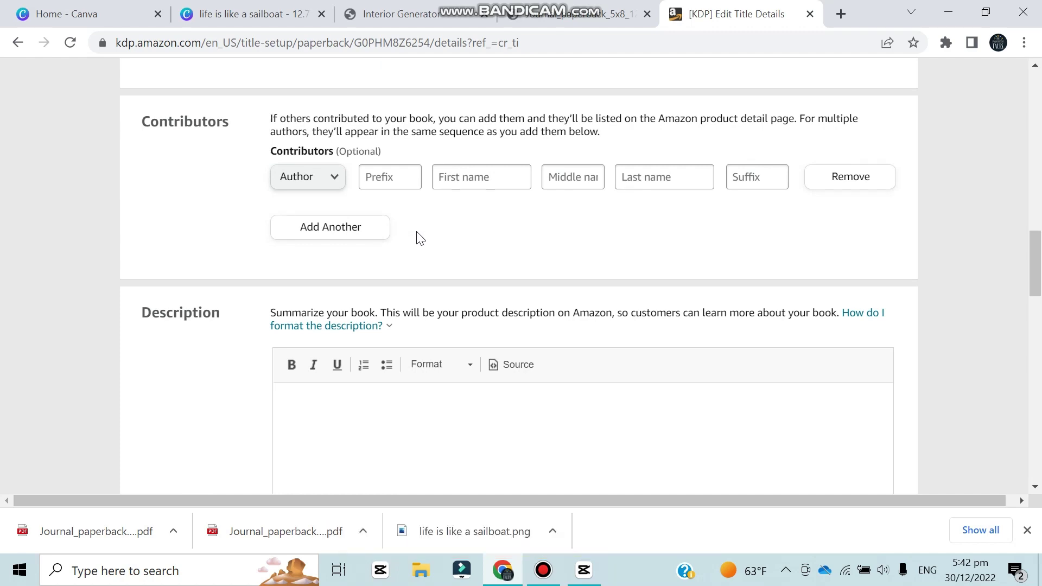
scroll(422, 224, down, 2)
Step: Enter the description 'This is a cover book of sailboat'
click(302, 316)
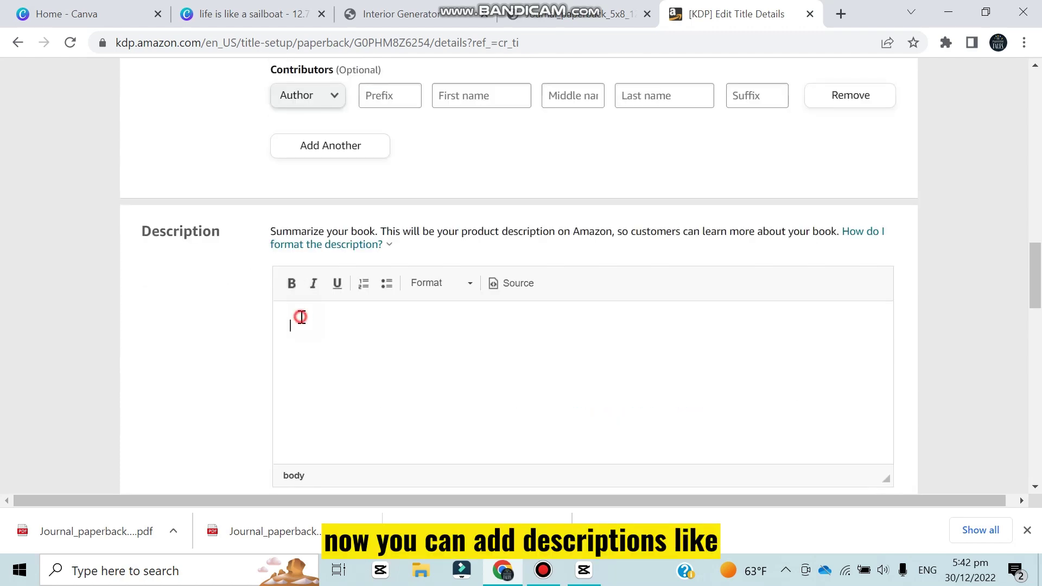
text(This is a cover book of sailboat)
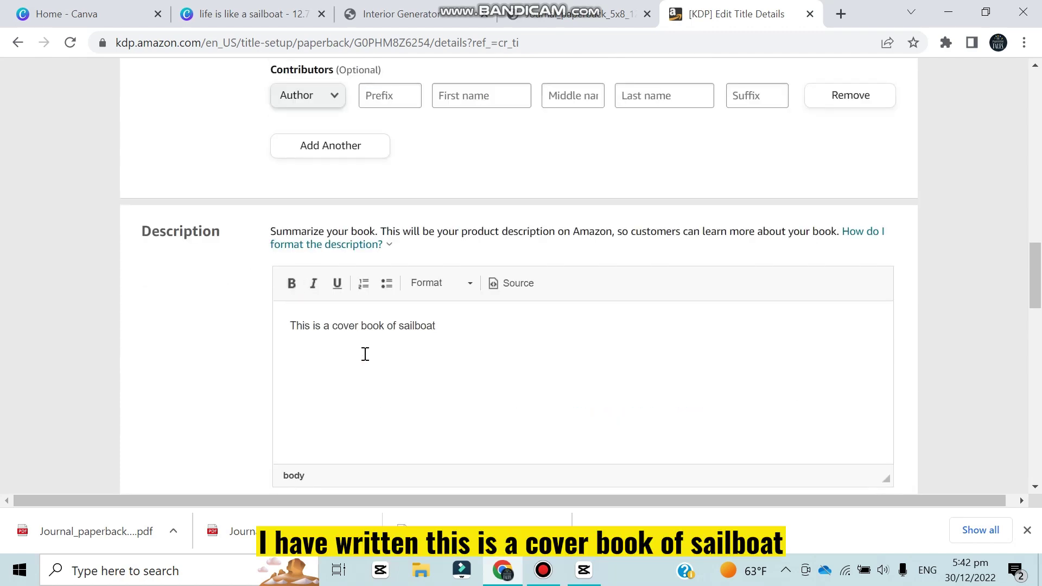
scroll(360, 361, down, 4)
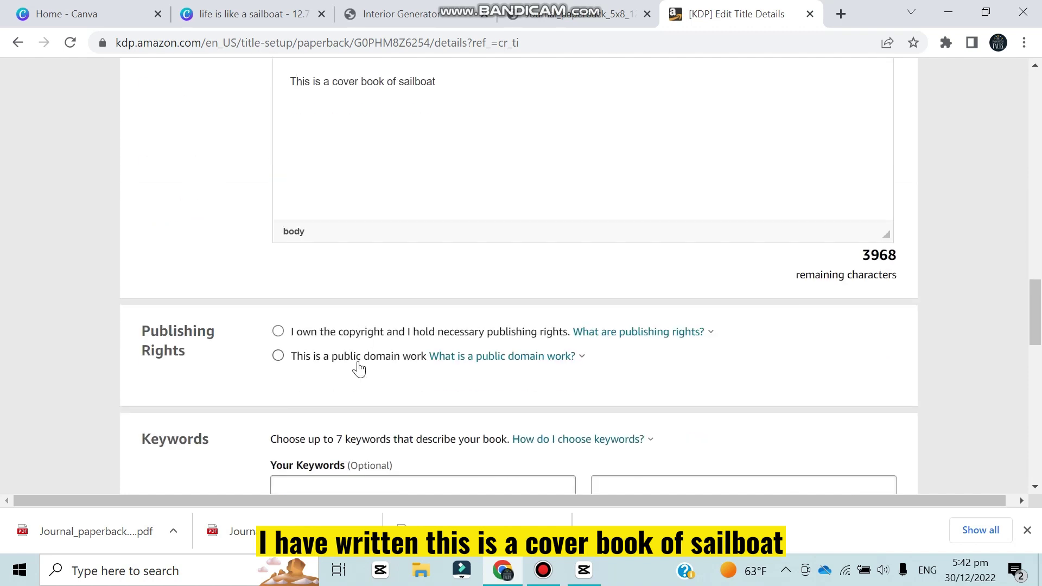
scroll(356, 367, down, 2)
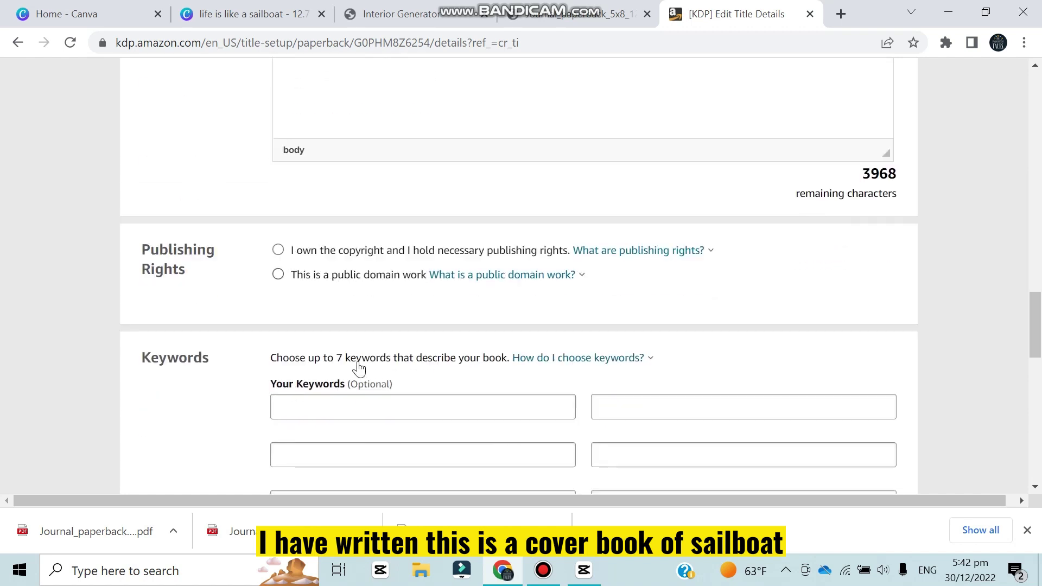
Step: Set the publishing rights to 'I own the copyright'
click(594, 250)
click(279, 250)
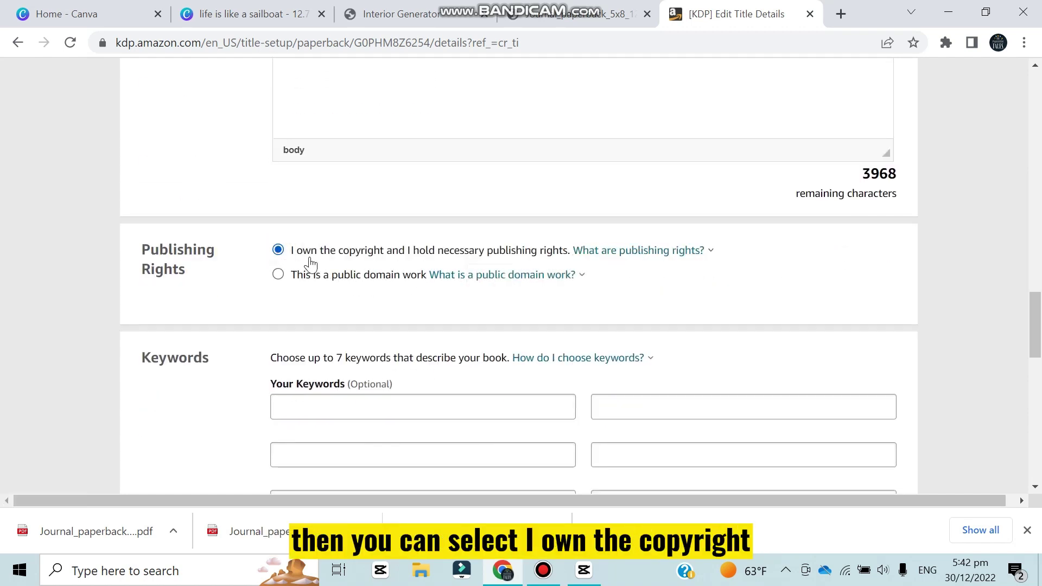
scroll(310, 269, down, 3)
Step: Enter 'sailboat cover' as the first keyword
click(305, 246)
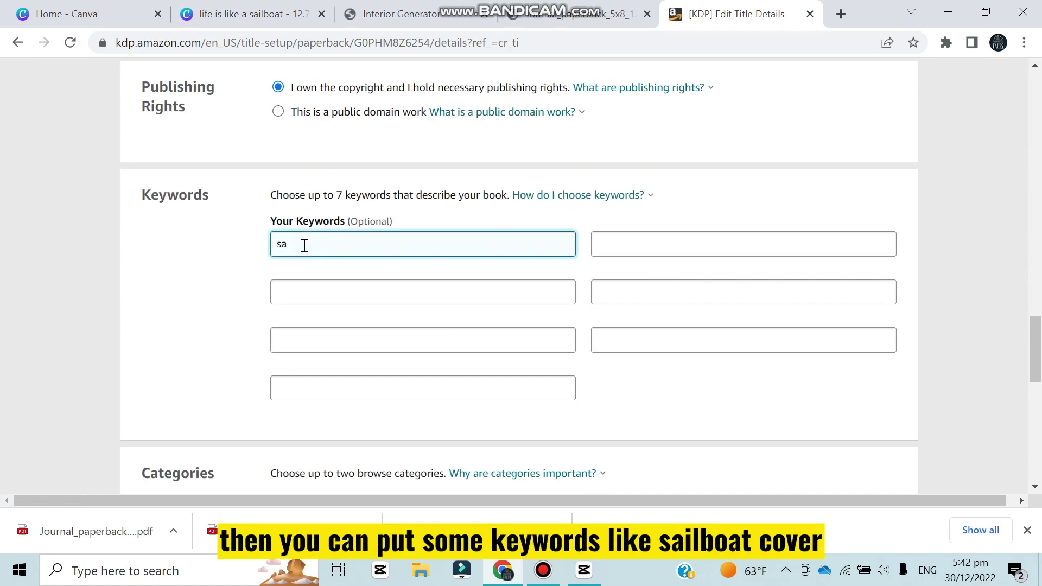
text(sailboat cover)
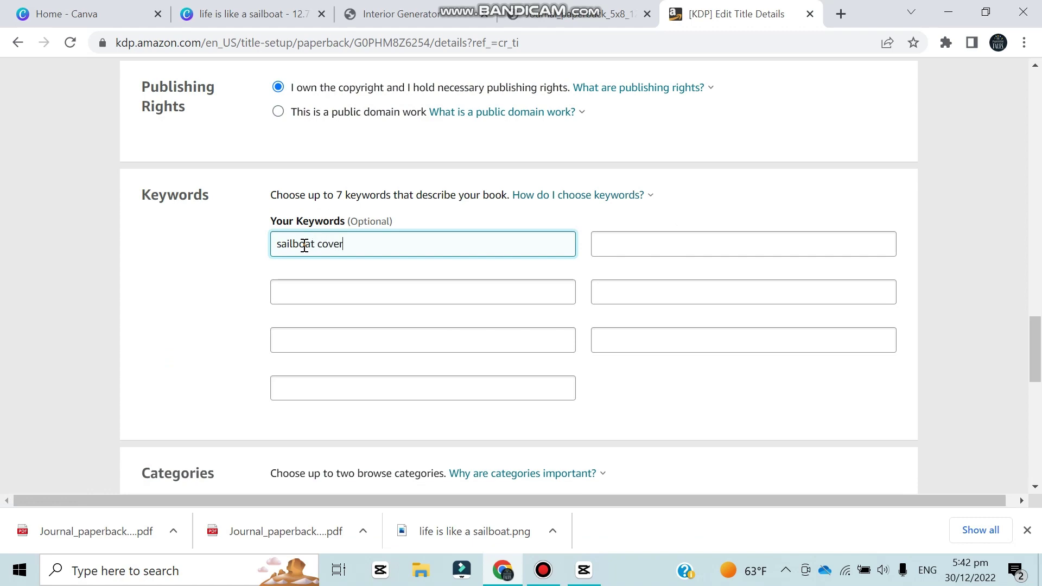
scroll(331, 251, down, 4)
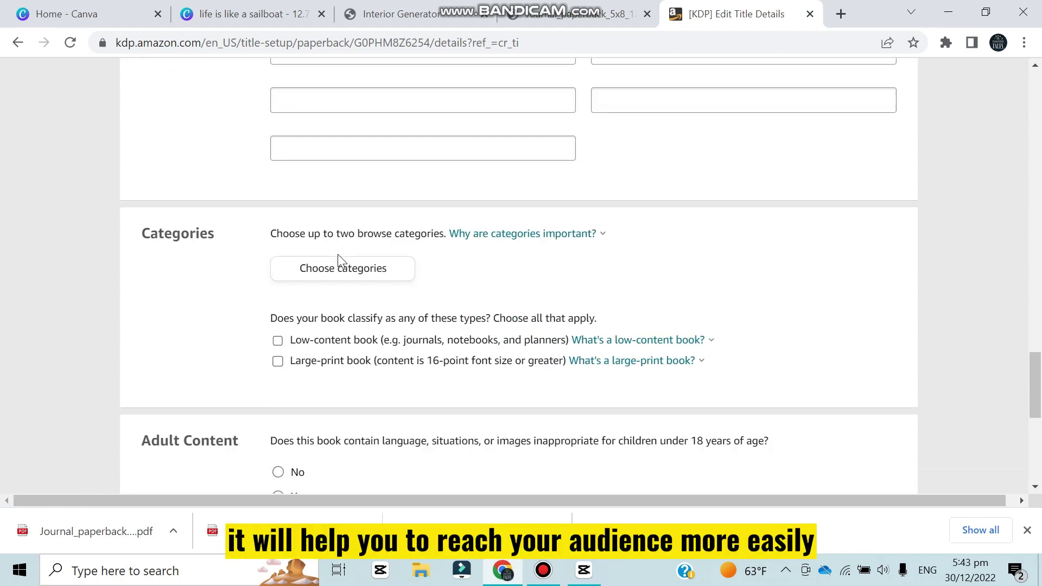
Step: Open the category chooser and browse the Nonfiction subcategories, collapsing Art
click(352, 270)
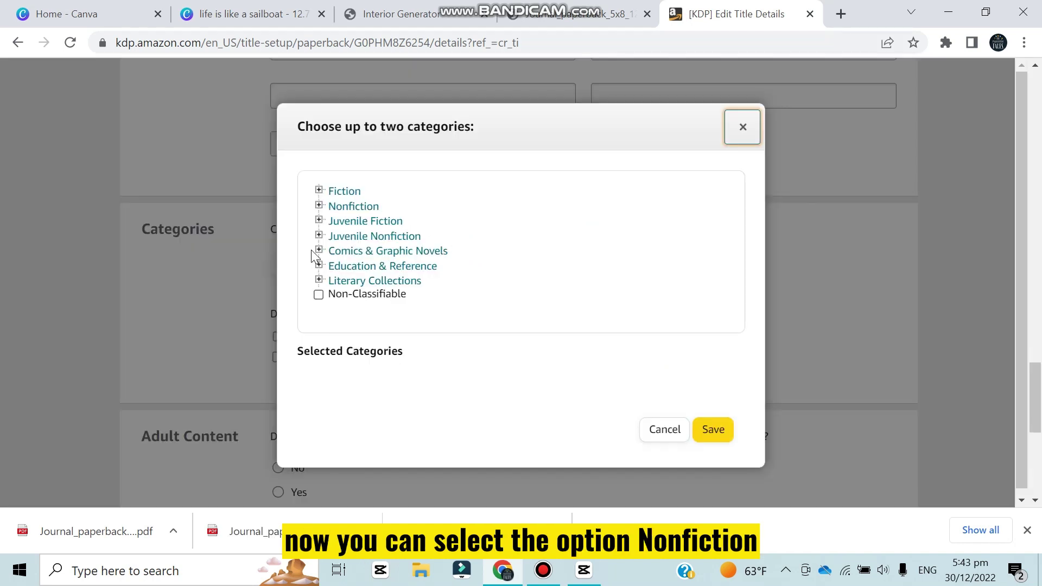
click(319, 206)
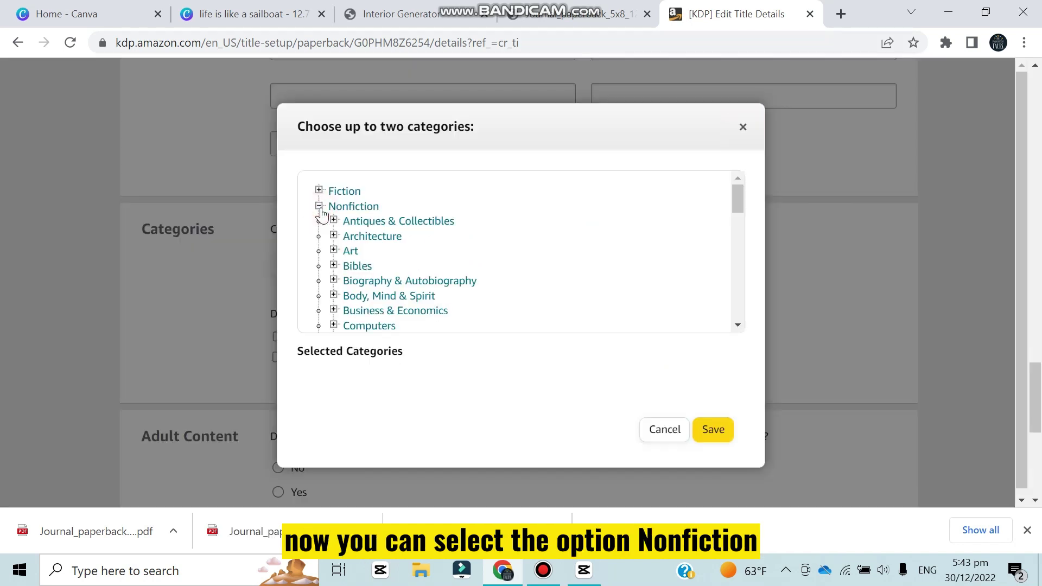
click(352, 255)
scroll(356, 266, down, 2)
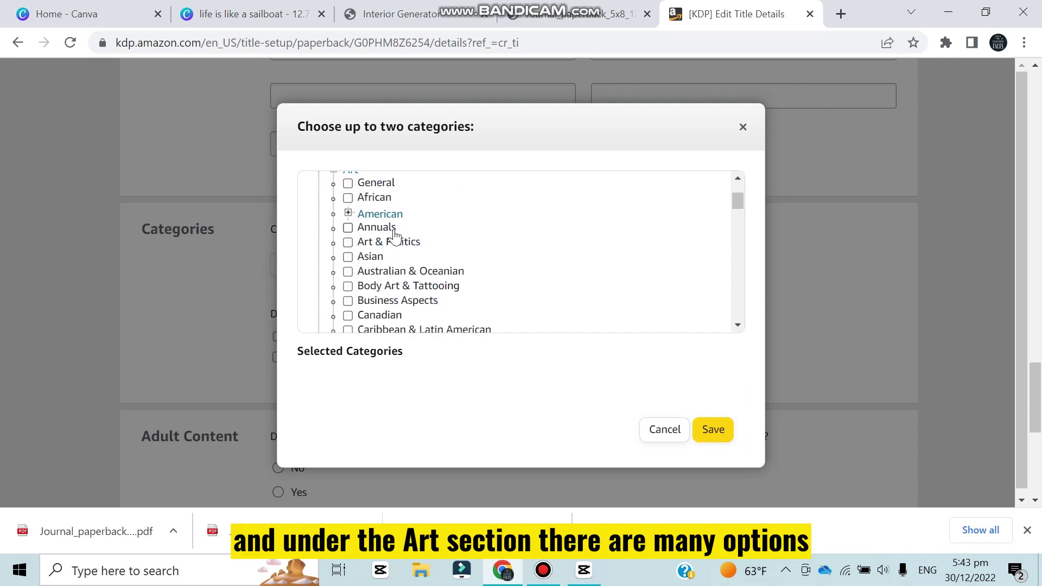
scroll(400, 244, down, 1)
scroll(400, 244, down, 1)
scroll(400, 242, up, 2)
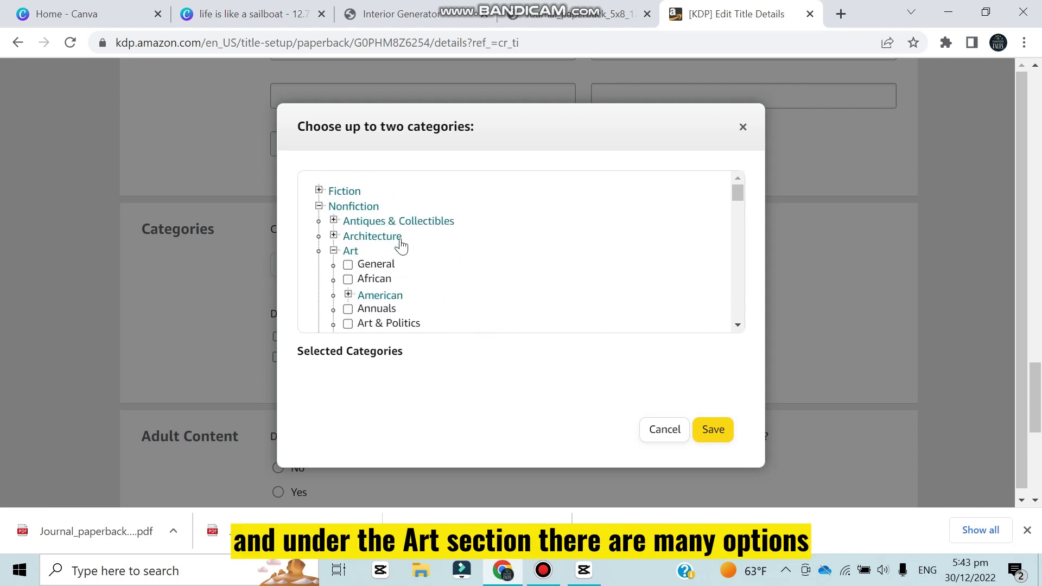
scroll(408, 274, down, 4)
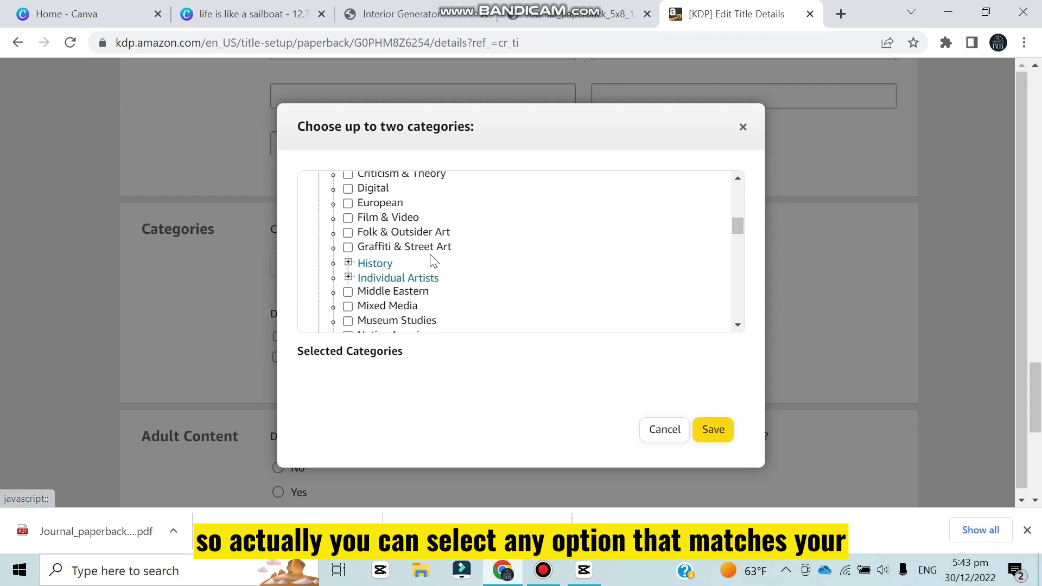
scroll(463, 266, down, 3)
scroll(597, 212, up, 3)
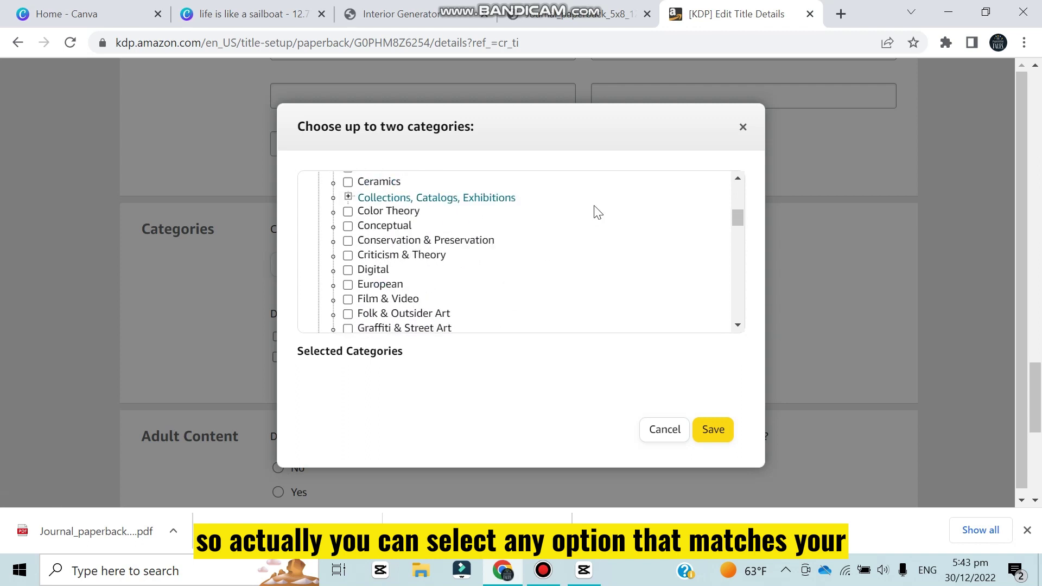
scroll(719, 198, up, 5)
click(333, 251)
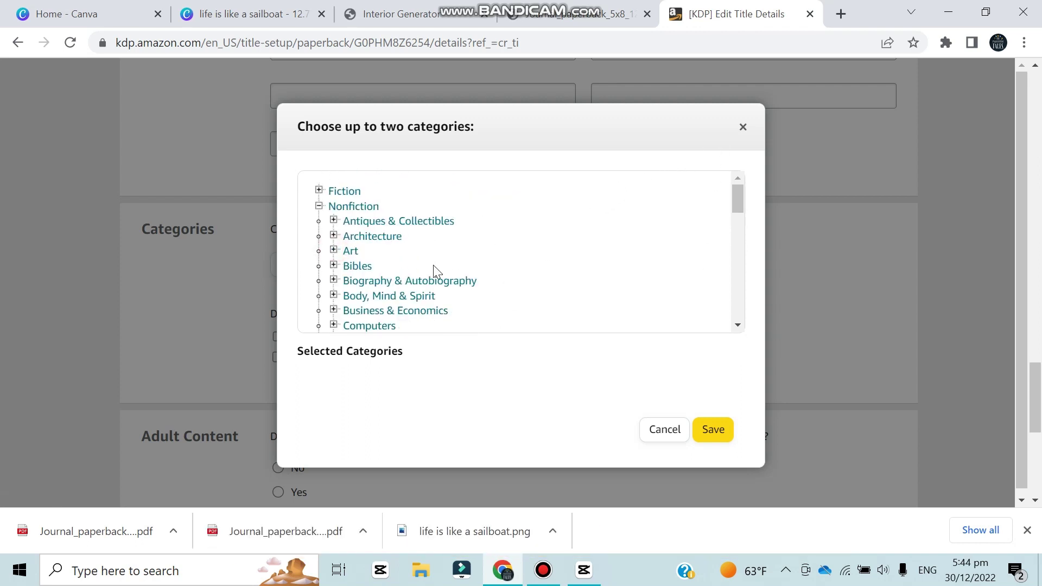
Step: Select Nonfiction > Design > Book and save the category
scroll(435, 270, down, 5)
click(333, 207)
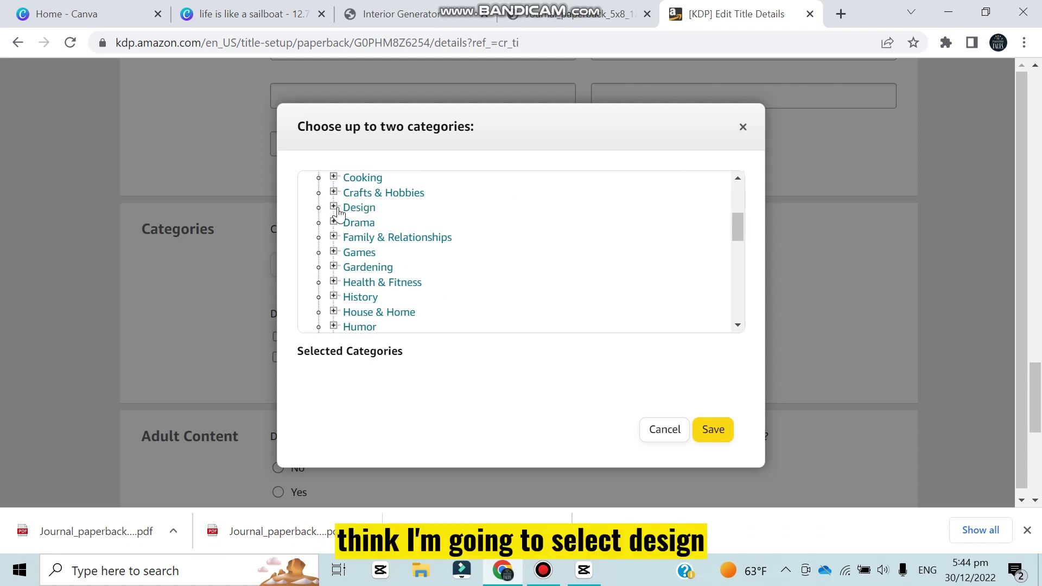
scroll(402, 240, down, 2)
scroll(398, 237, up, 2)
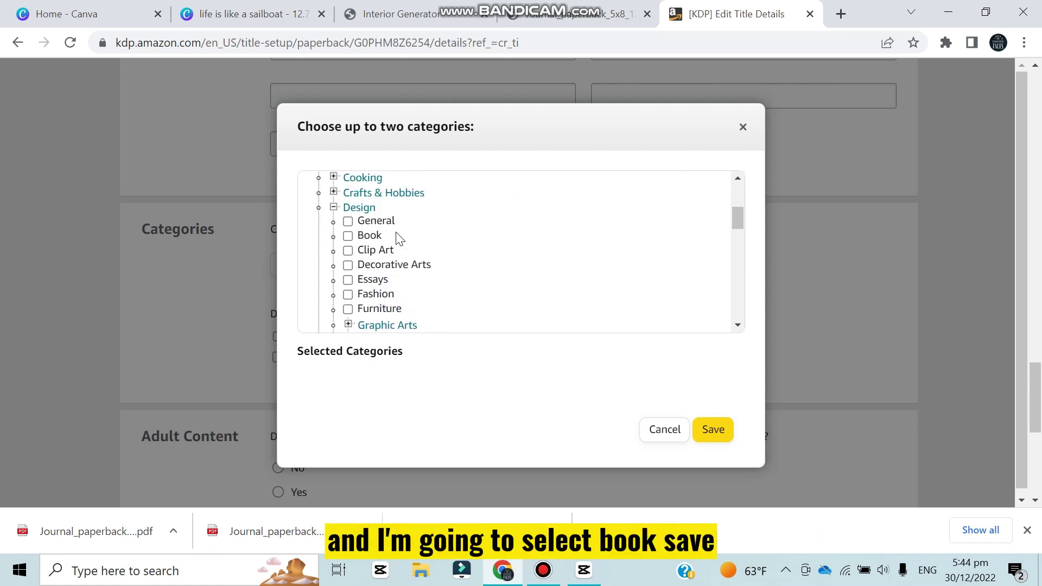
click(348, 236)
scroll(414, 251, down, 2)
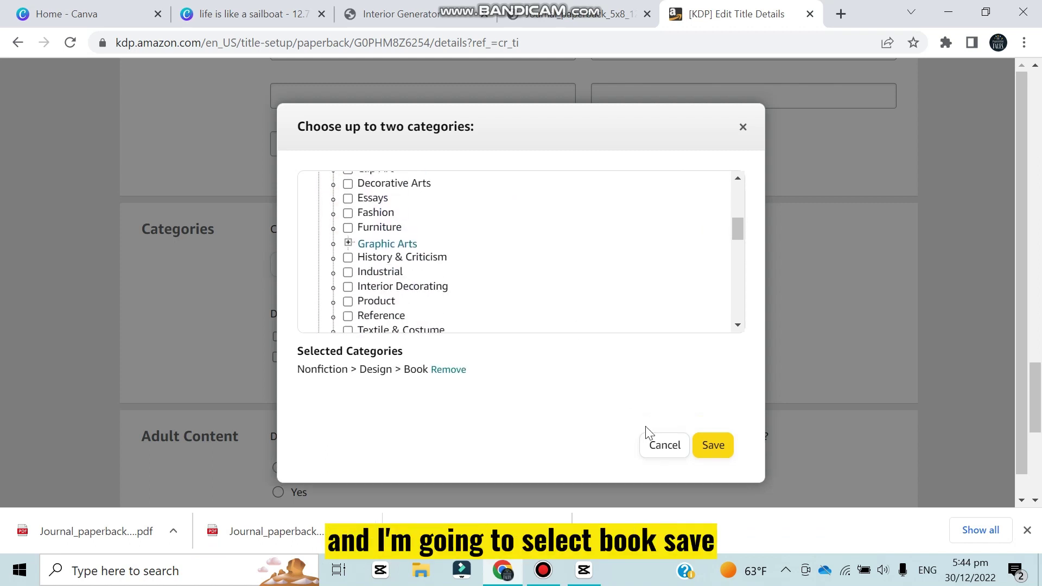
click(704, 450)
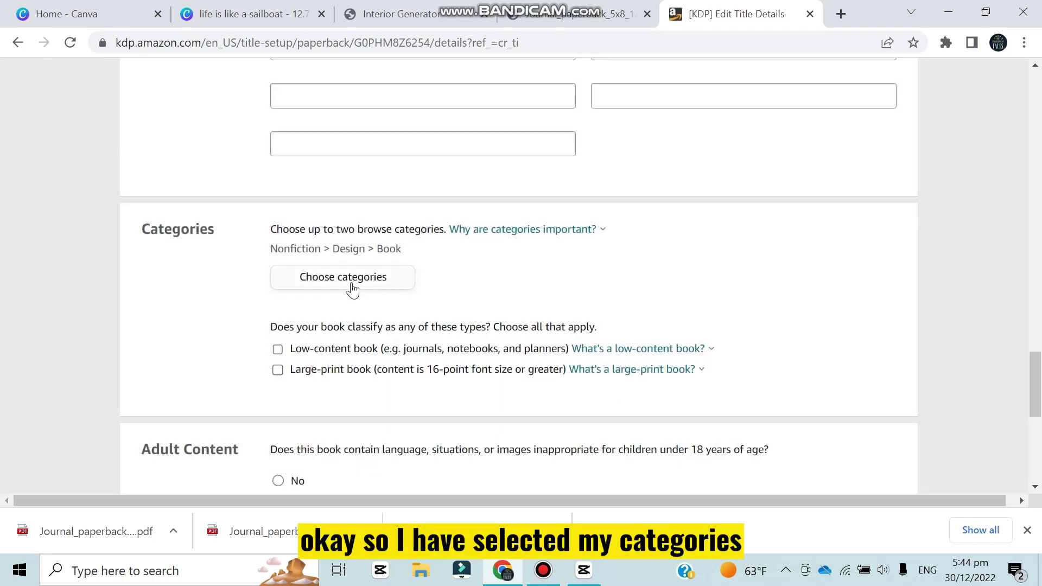
Step: Answer No to the adult content question and try saving the details
scroll(238, 259, down, 4)
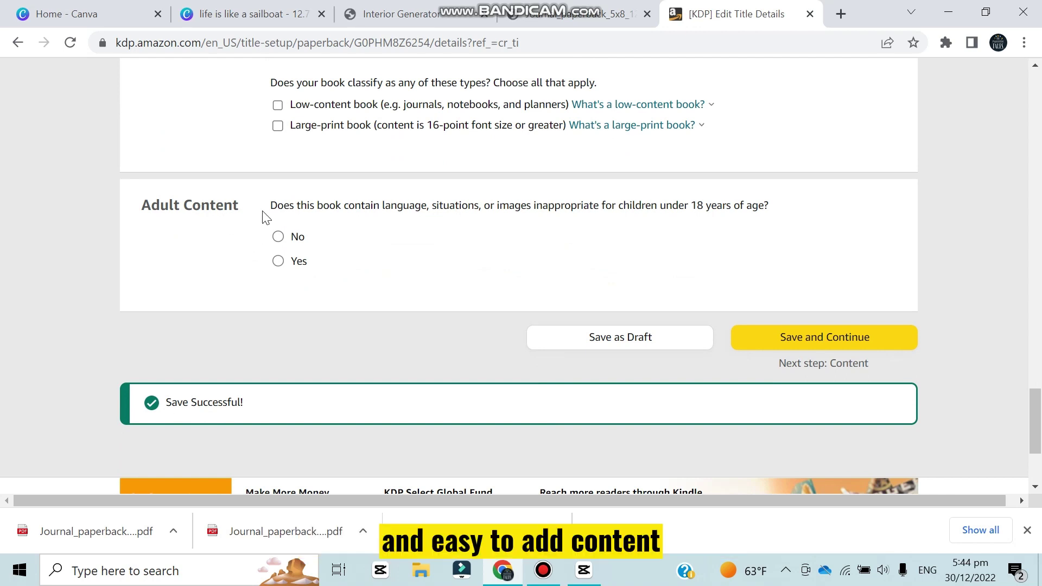
click(279, 237)
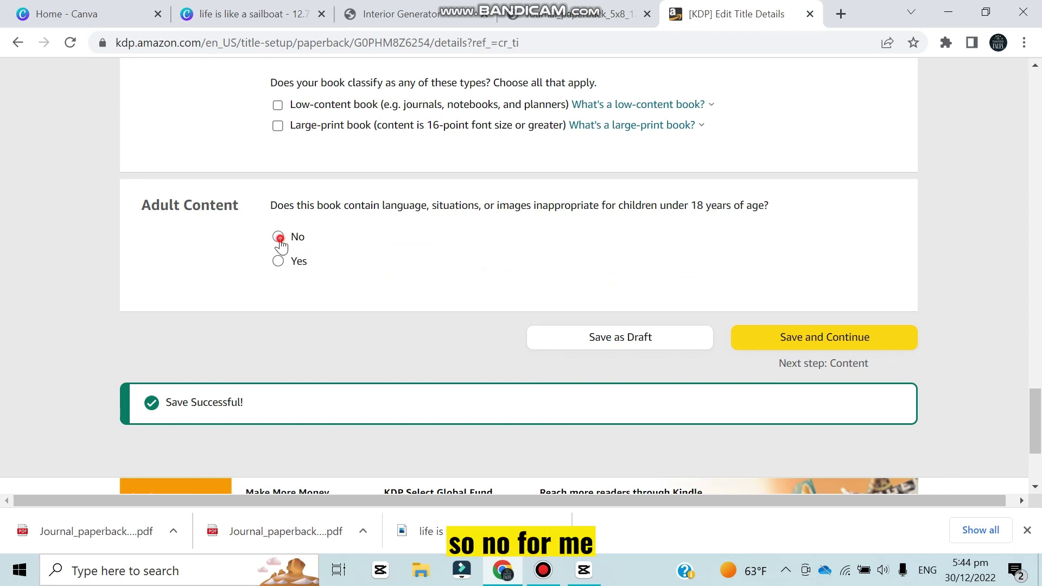
click(794, 342)
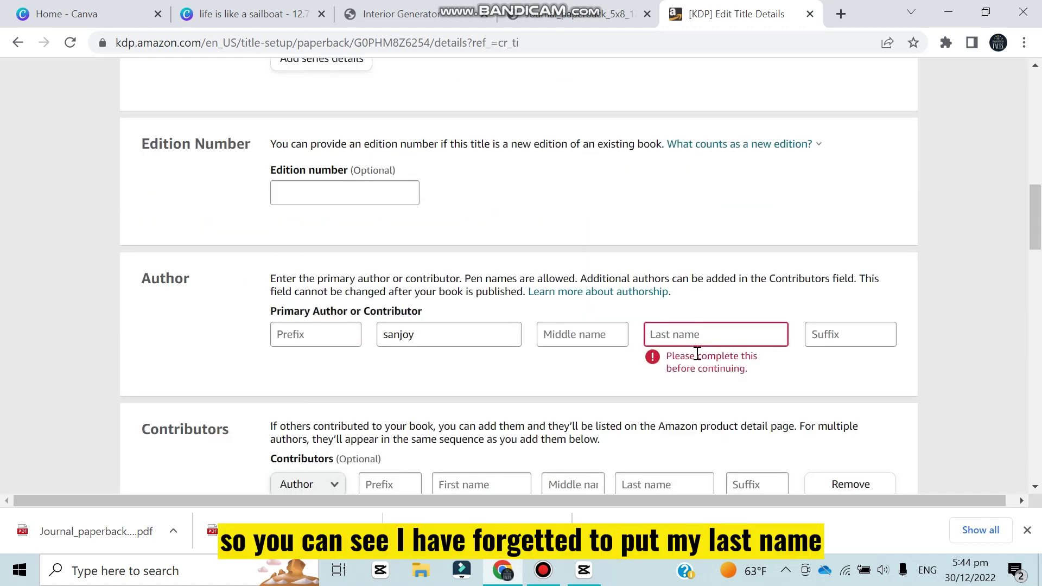
Step: Enter the author's last name, then save and continue to Paperback Content
click(683, 334)
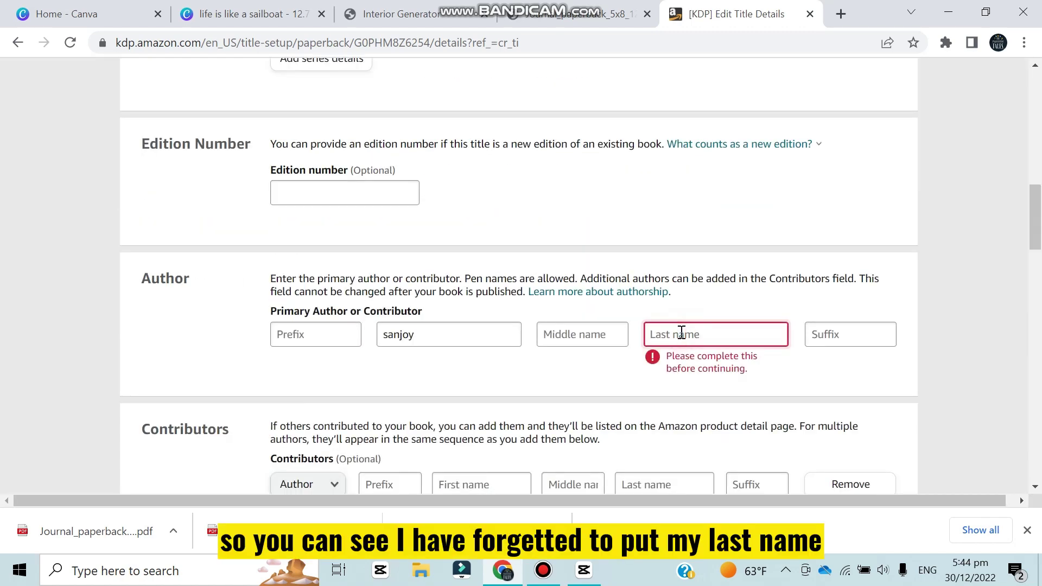
text(johny)
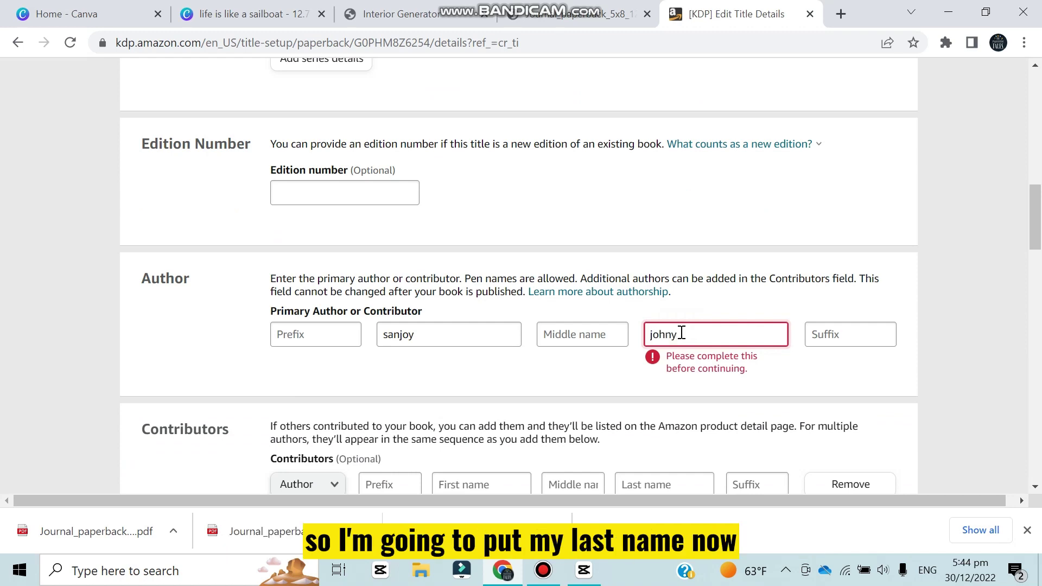
scroll(695, 332, down, 20)
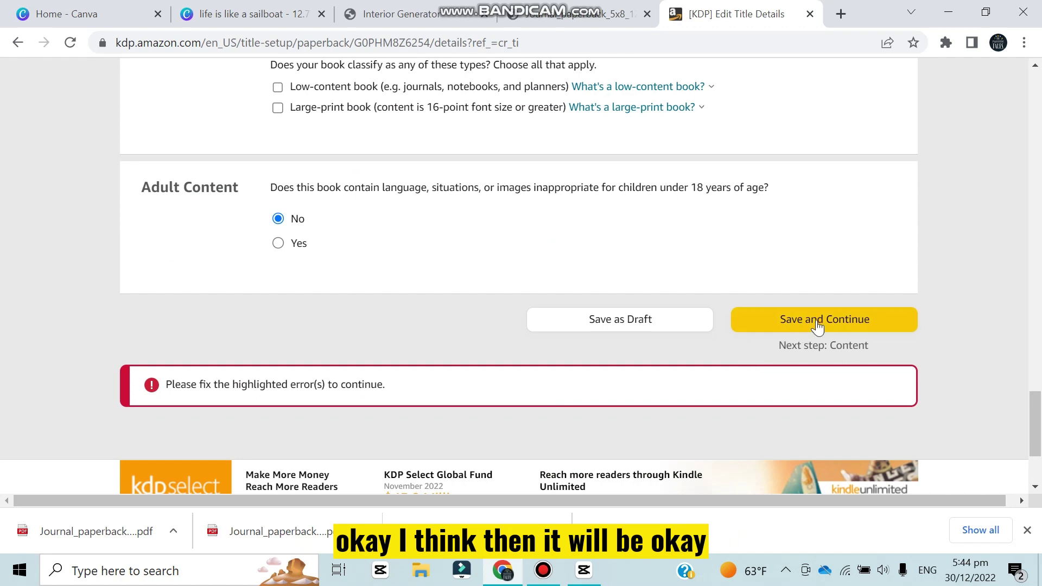
click(817, 325)
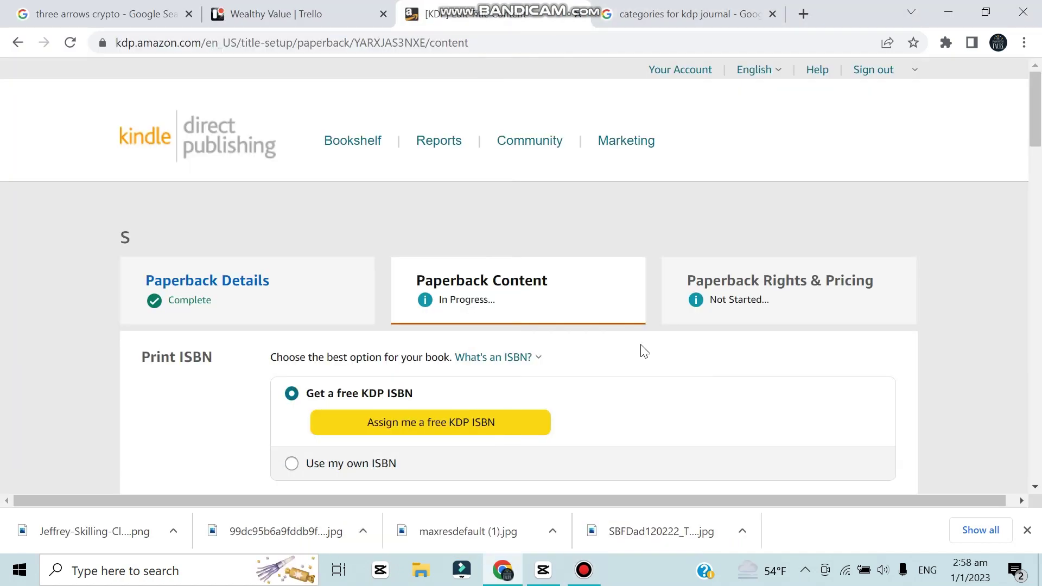
scroll(645, 351, down, 2)
scroll(645, 352, down, 1)
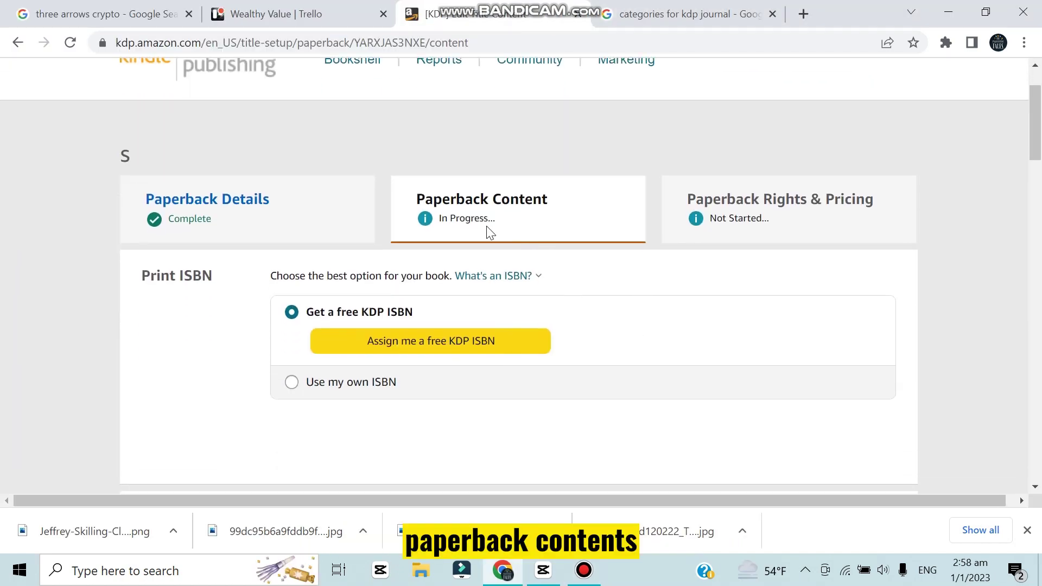
scroll(490, 233, down, 3)
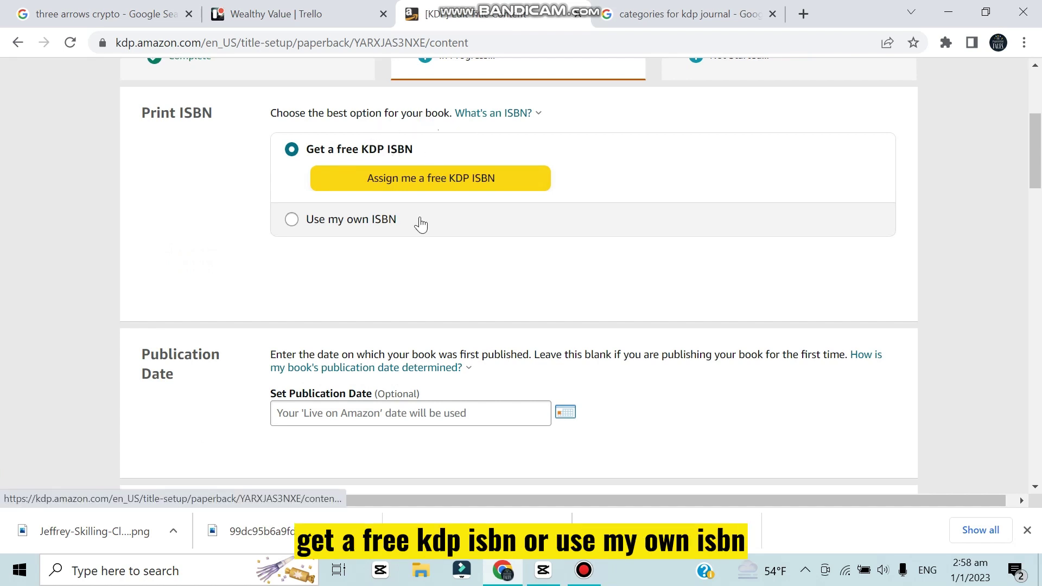
scroll(442, 275, down, 3)
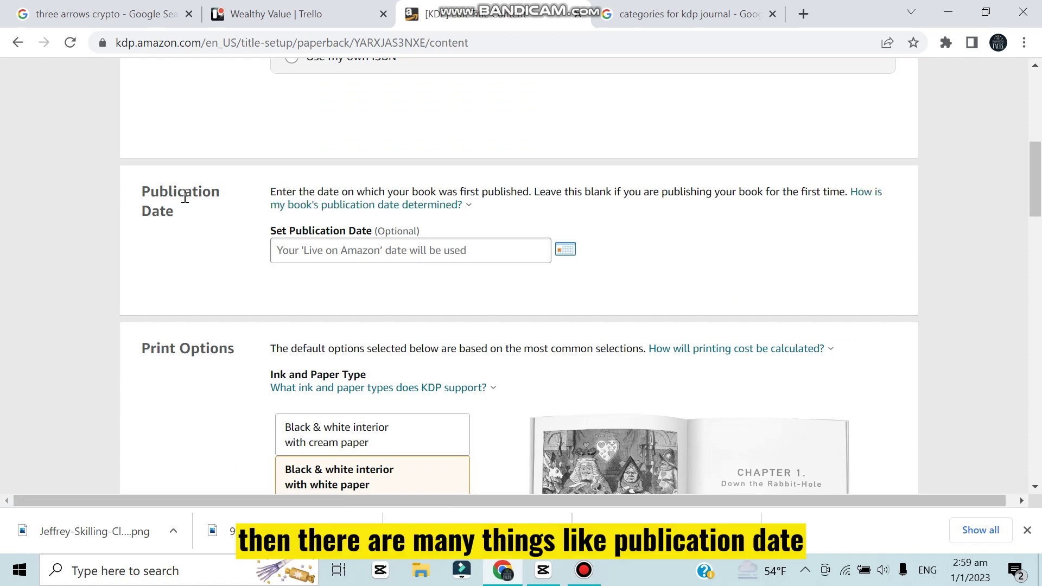
scroll(223, 266, down, 3)
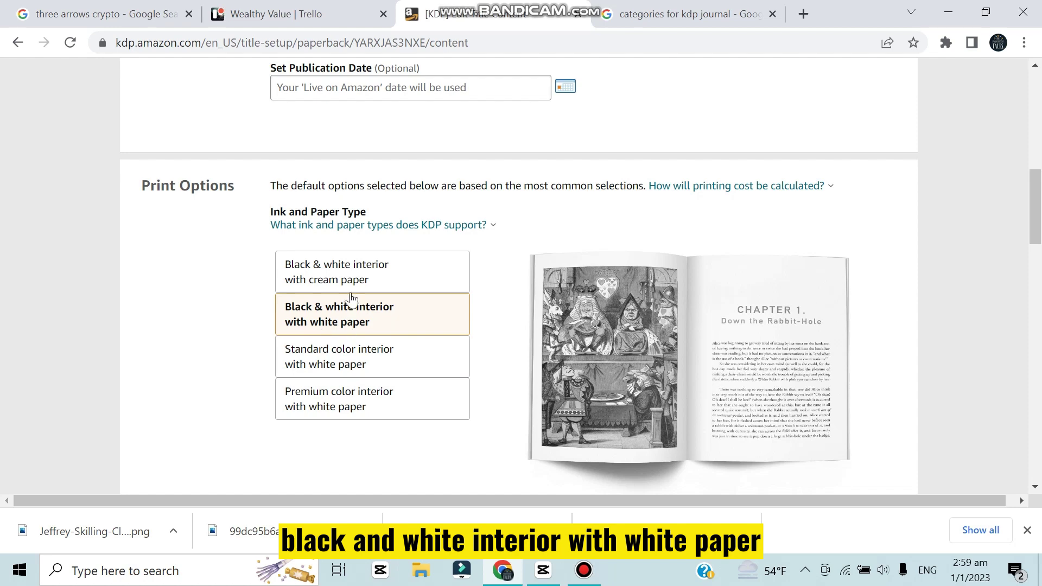
scroll(355, 363, down, 7)
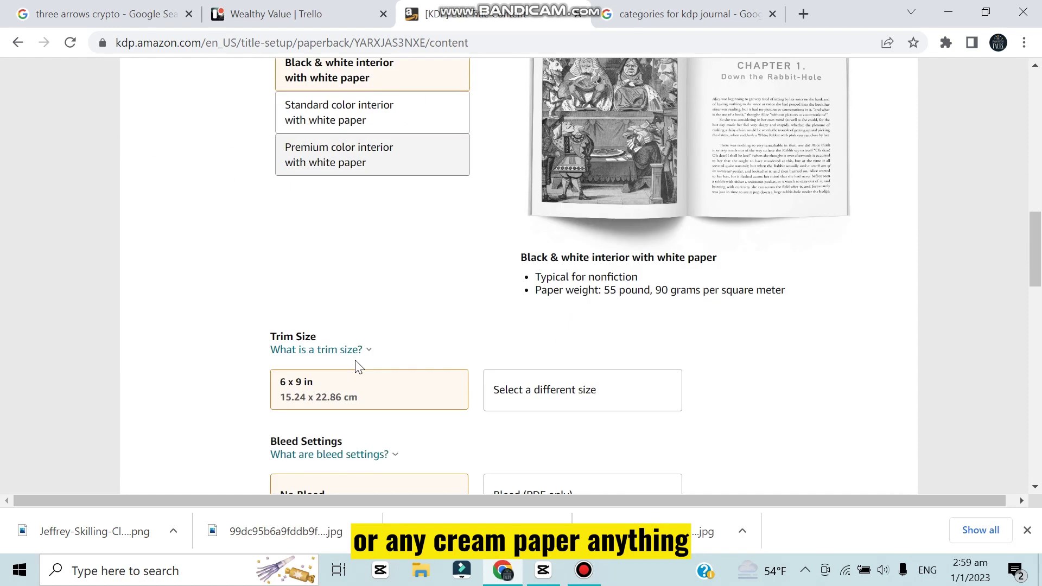
scroll(353, 347, down, 2)
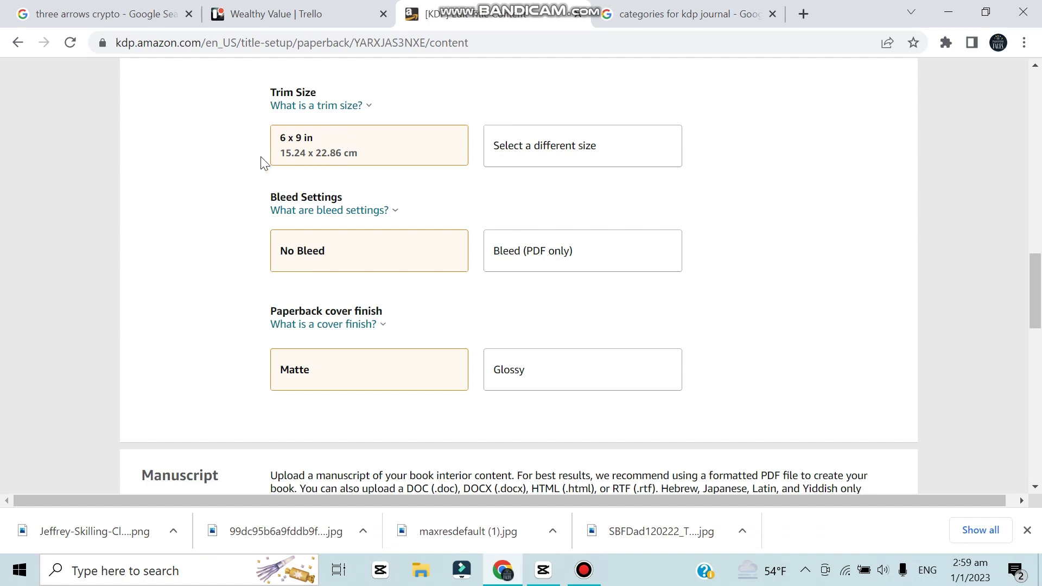
scroll(358, 208, down, 5)
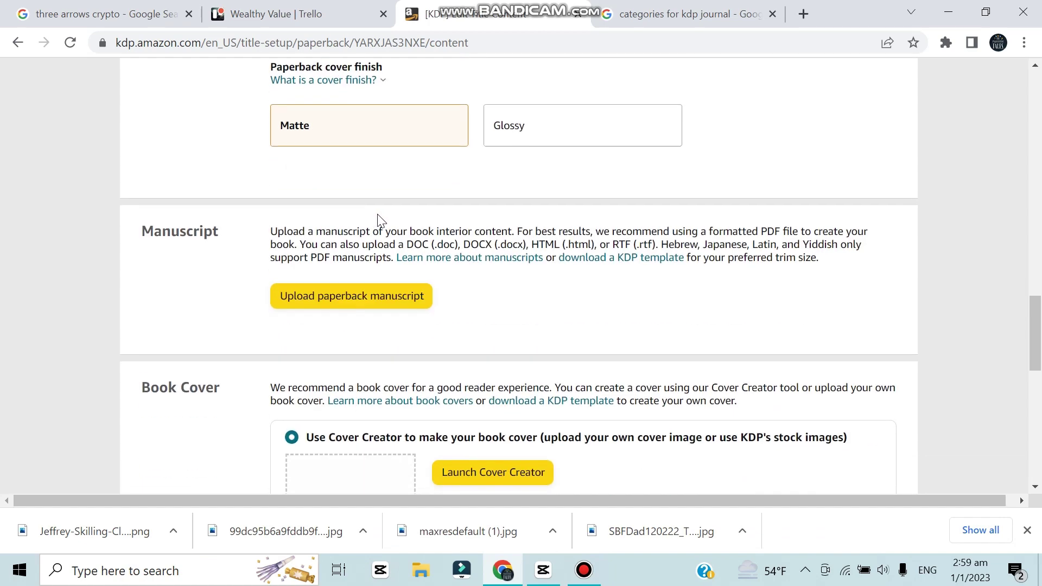
click(353, 79)
click(304, 160)
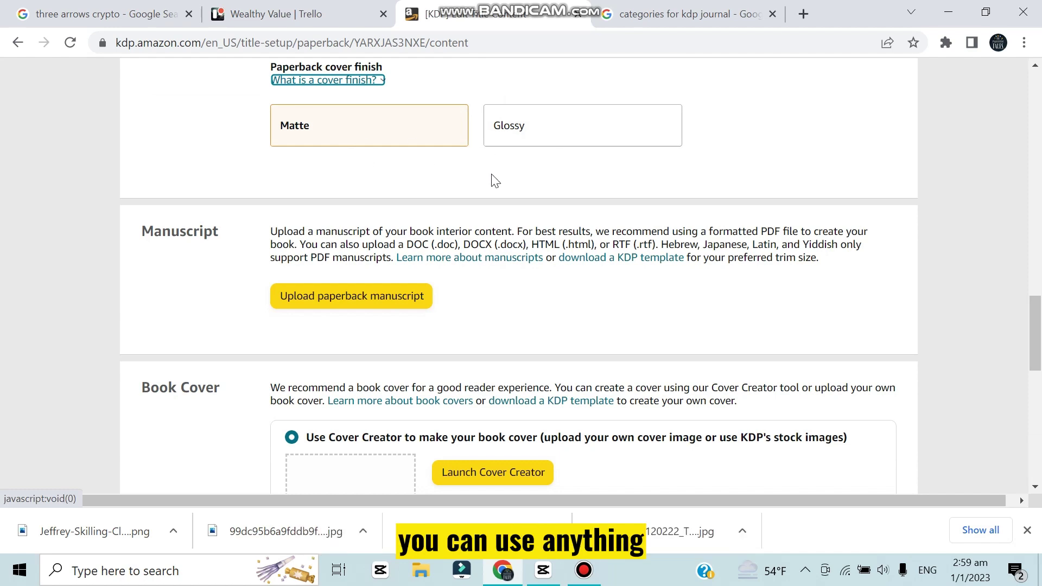
scroll(505, 217, down, 3)
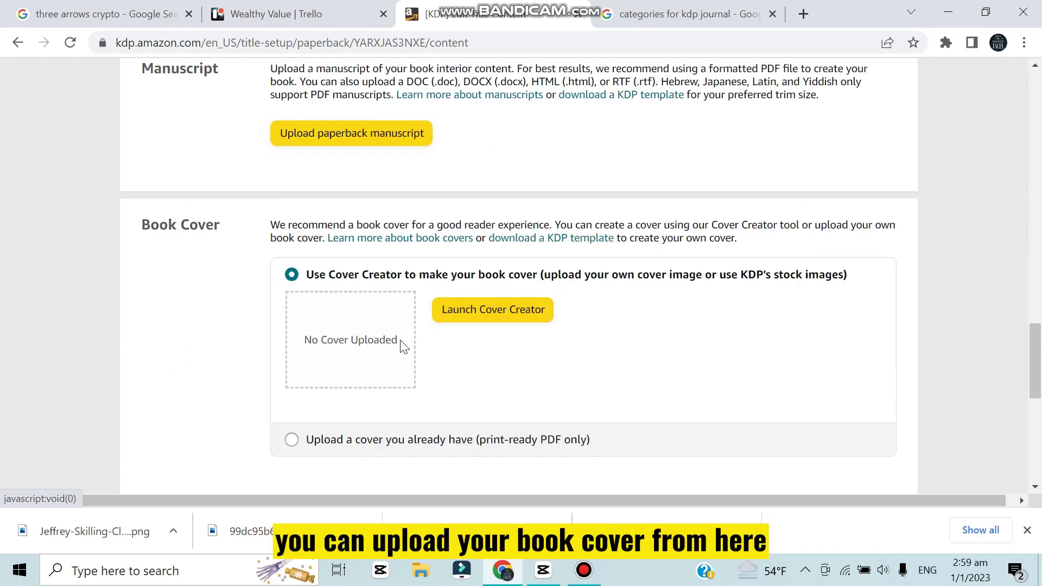
scroll(489, 341, up, 20)
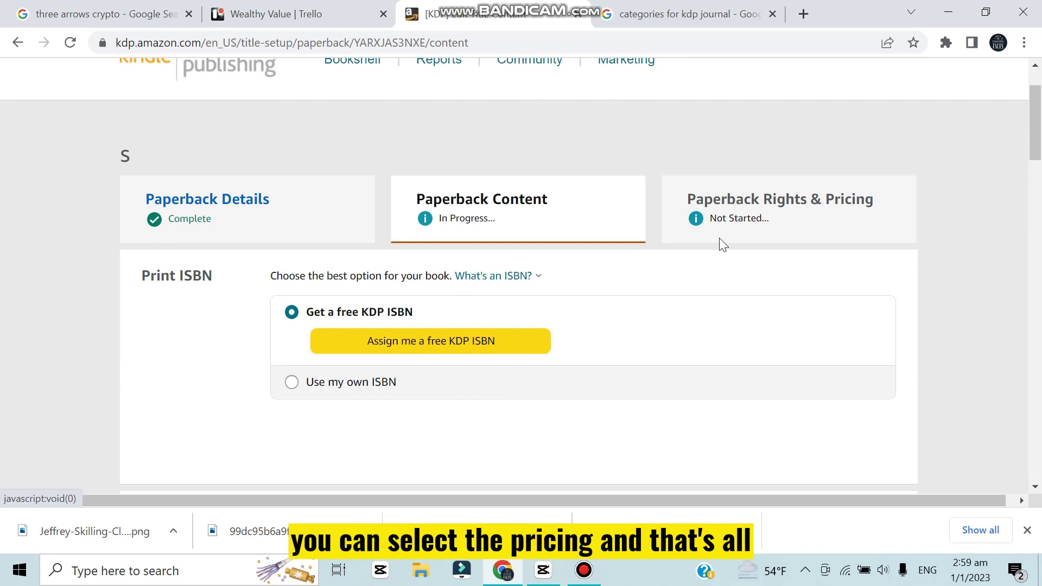
scroll(516, 271, up, 2)
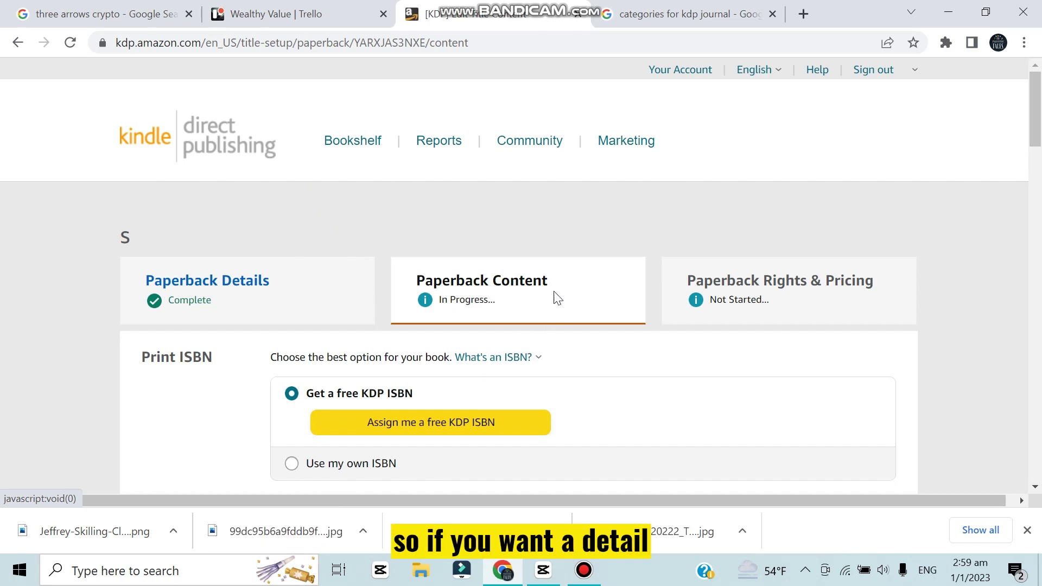
scroll(487, 331, down, 5)
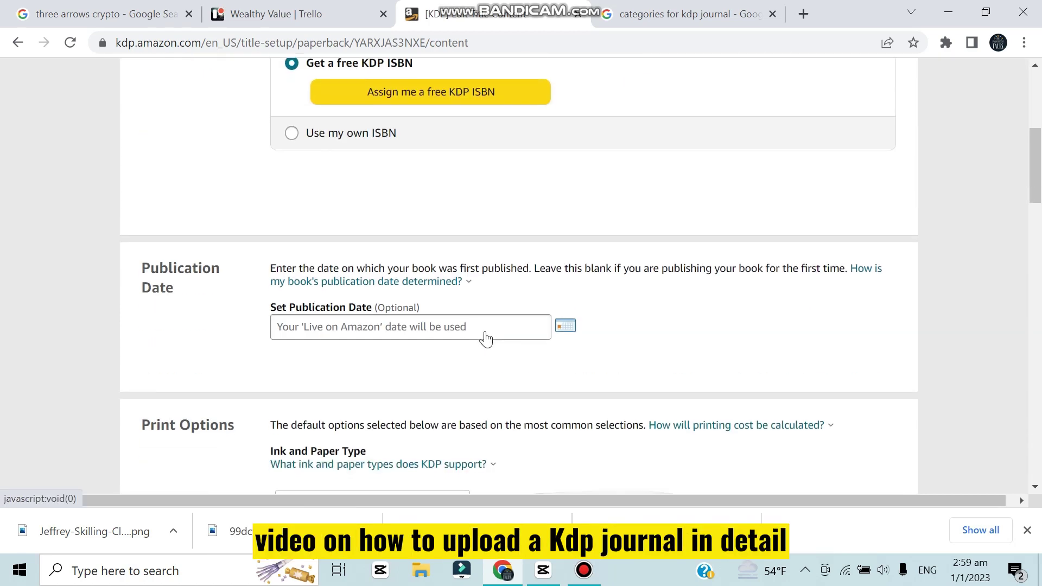
scroll(486, 338, down, 5)
scroll(498, 344, down, 6)
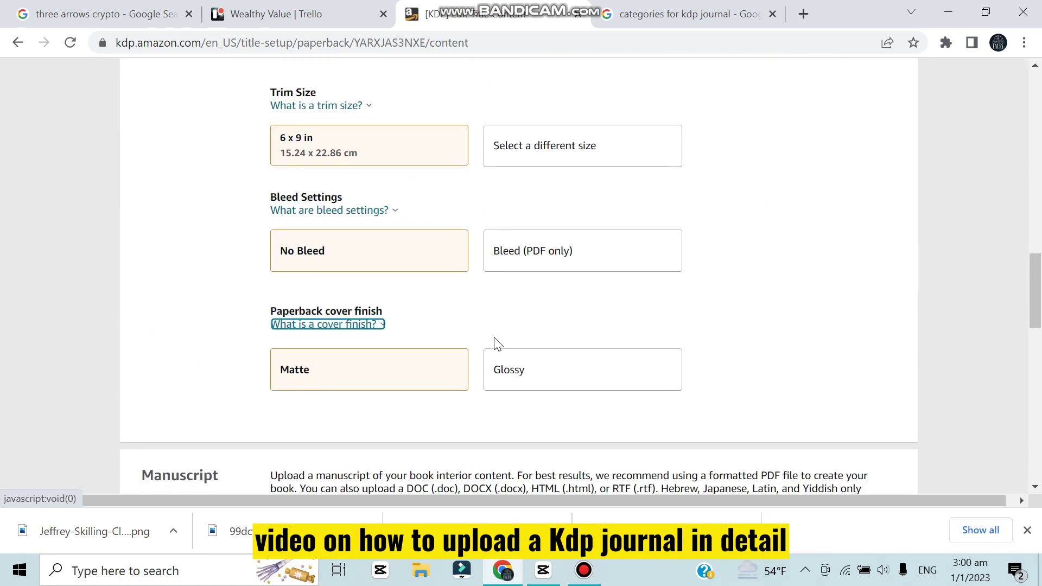
scroll(498, 342, up, 11)
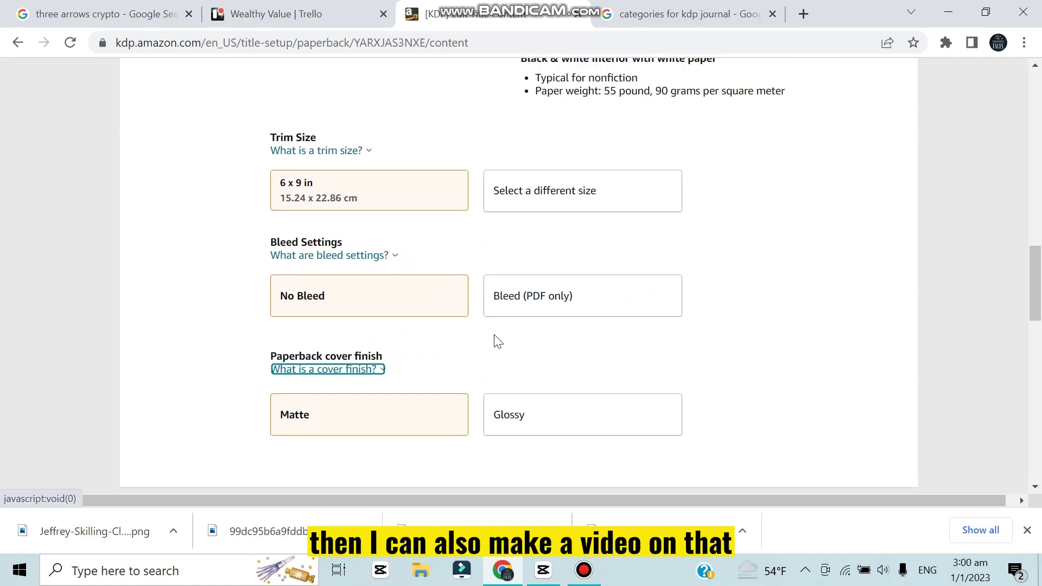
scroll(496, 341, up, 5)
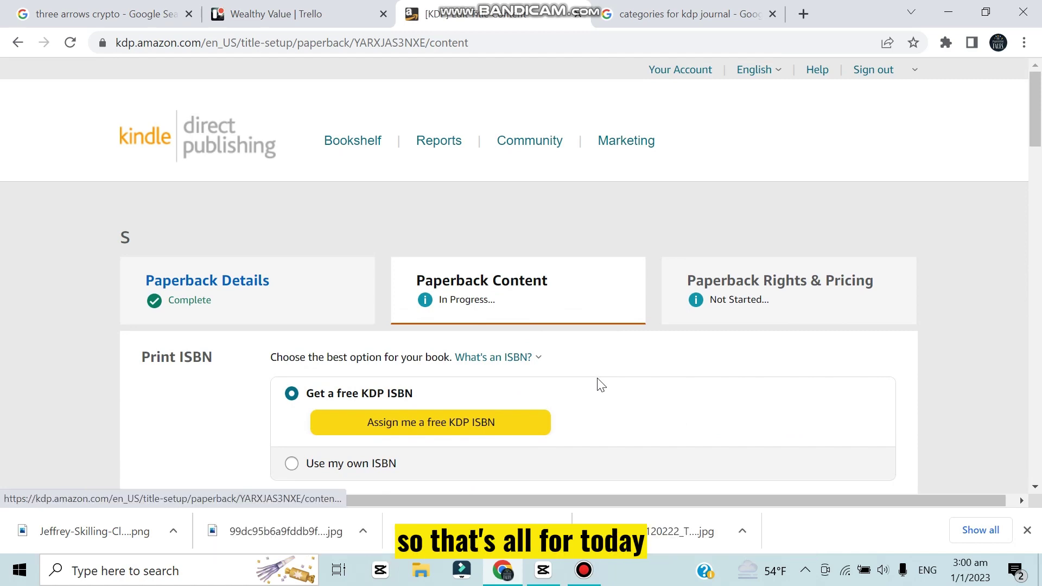
scroll(599, 385, down, 15)
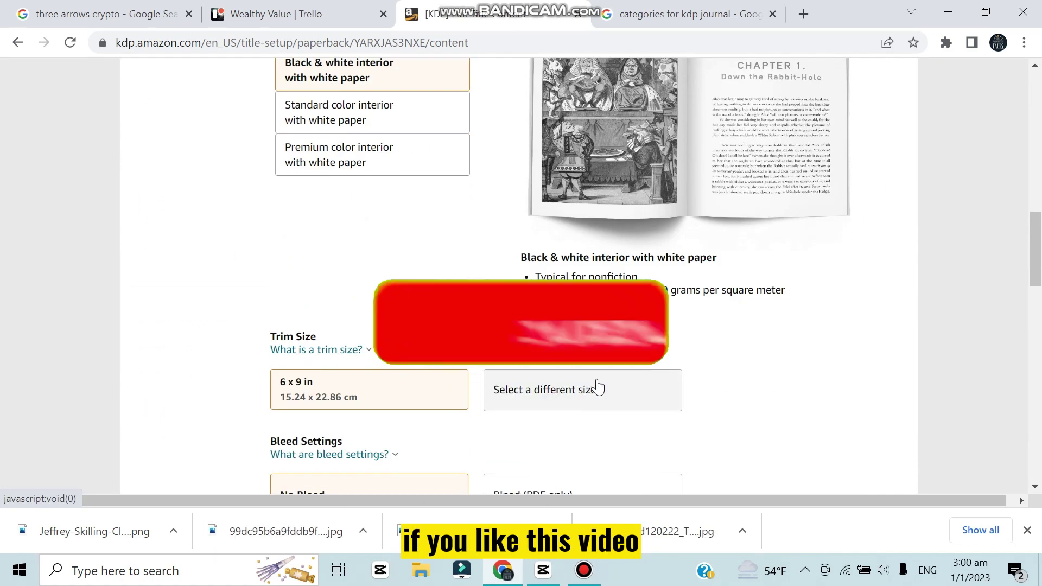
scroll(599, 387, up, 7)
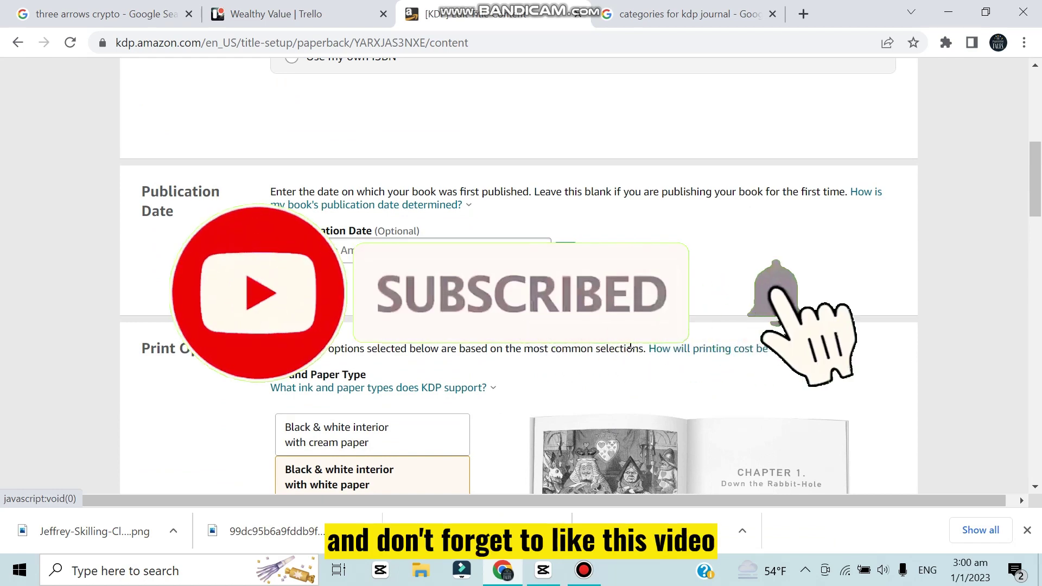
scroll(630, 347, up, 8)
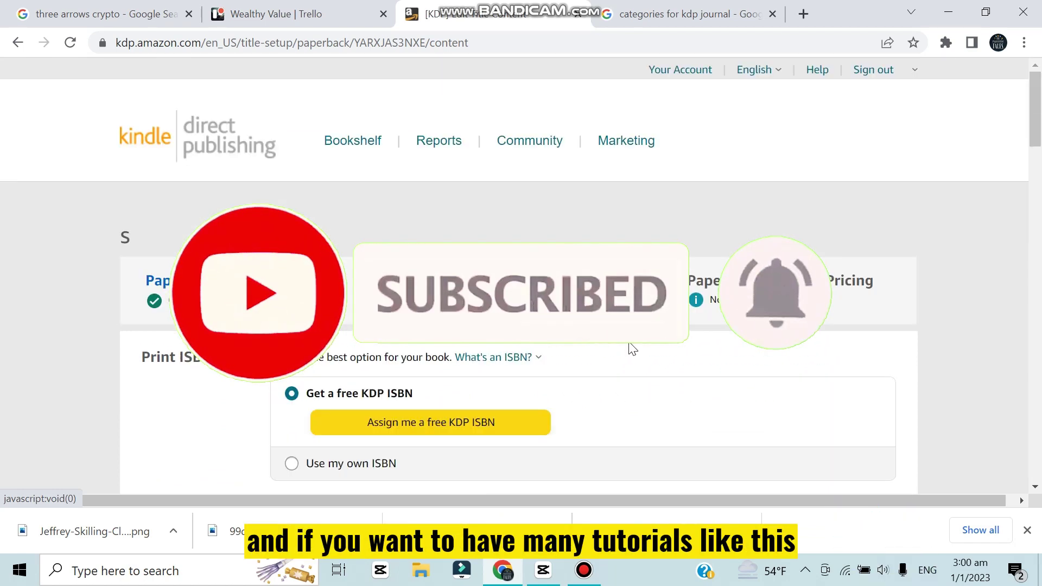
scroll(633, 349, down, 8)
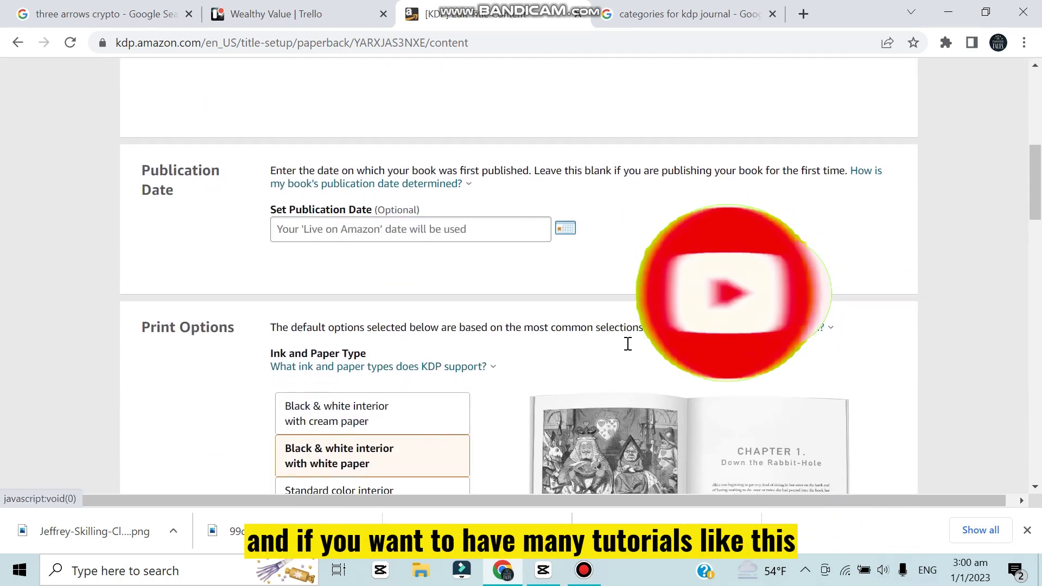
scroll(628, 343, down, 9)
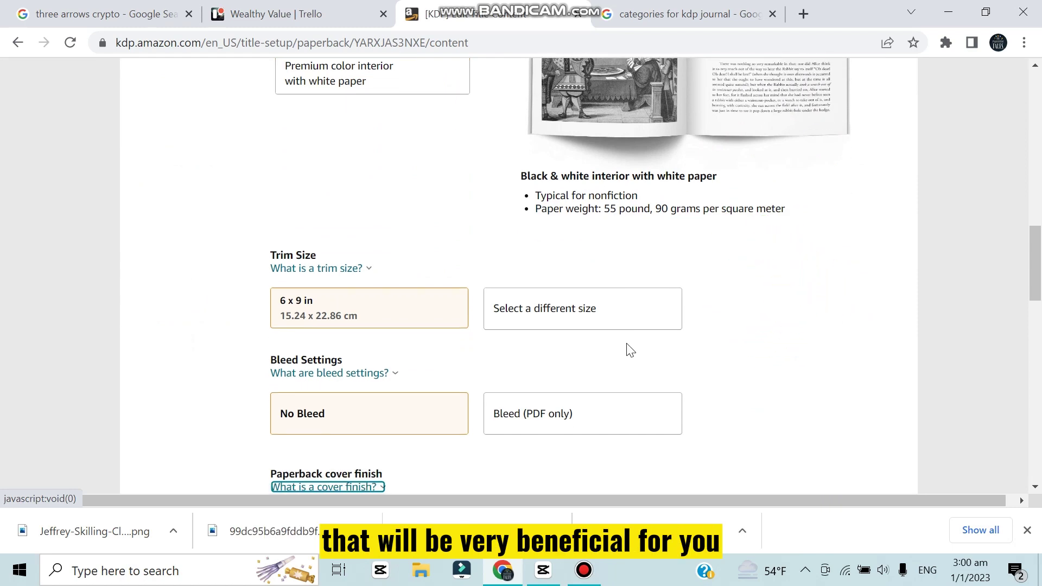
scroll(630, 351, down, 6)
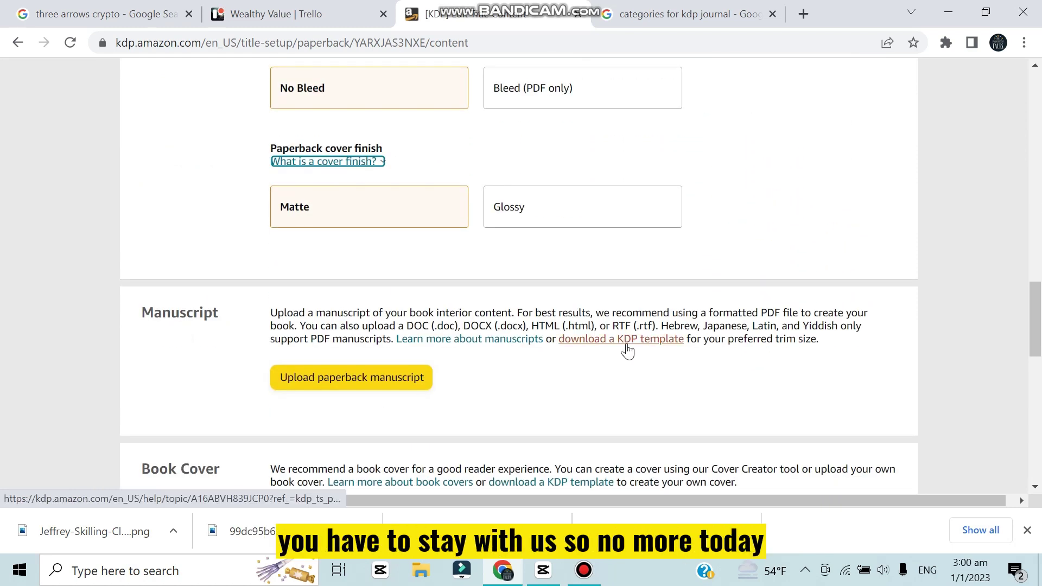
scroll(624, 352, down, 6)
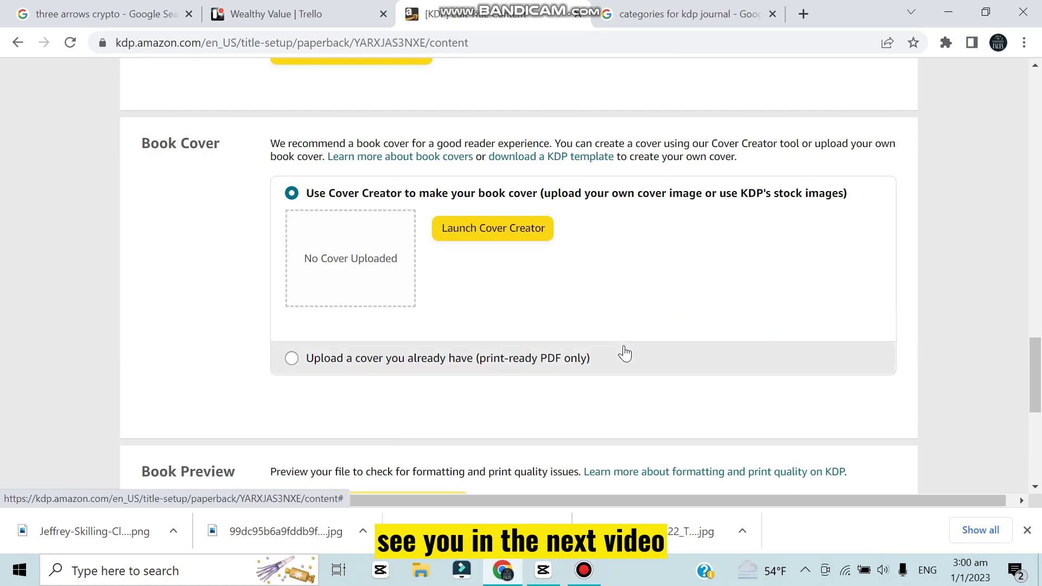